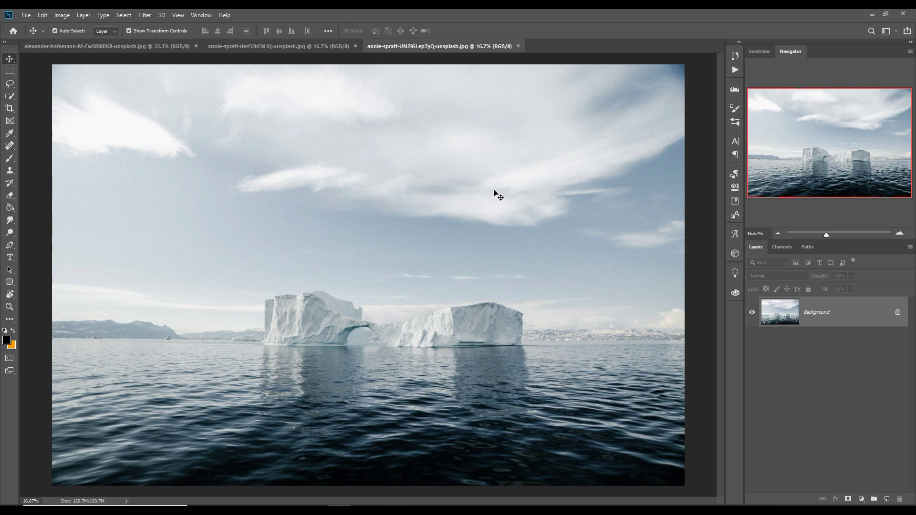
Create a new document from the recent custom size of 3840 x 2160 px at 300 ppi.
{"action": "left_click", "coordinate": [26, 15]}
{"action": "left_click", "coordinate": [36, 22]}
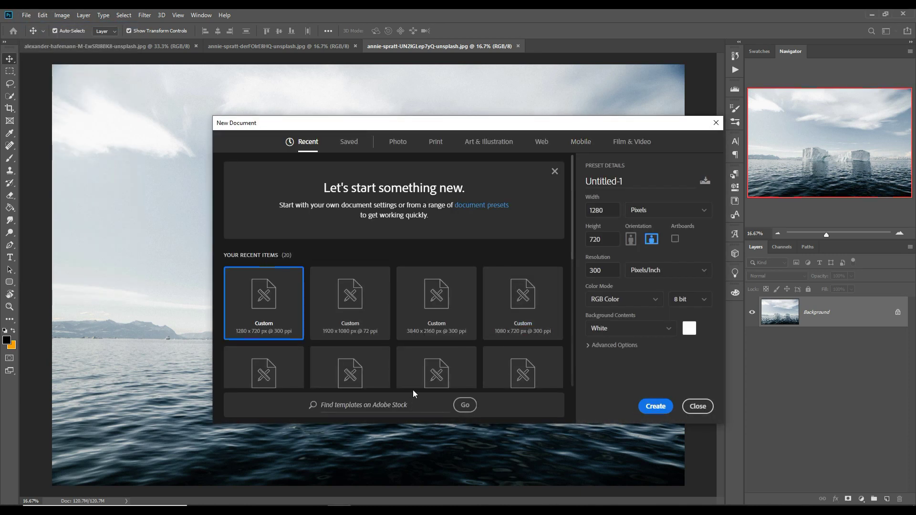
{"action": "left_click", "coordinate": [441, 292]}
{"action": "left_click", "coordinate": [656, 406]}
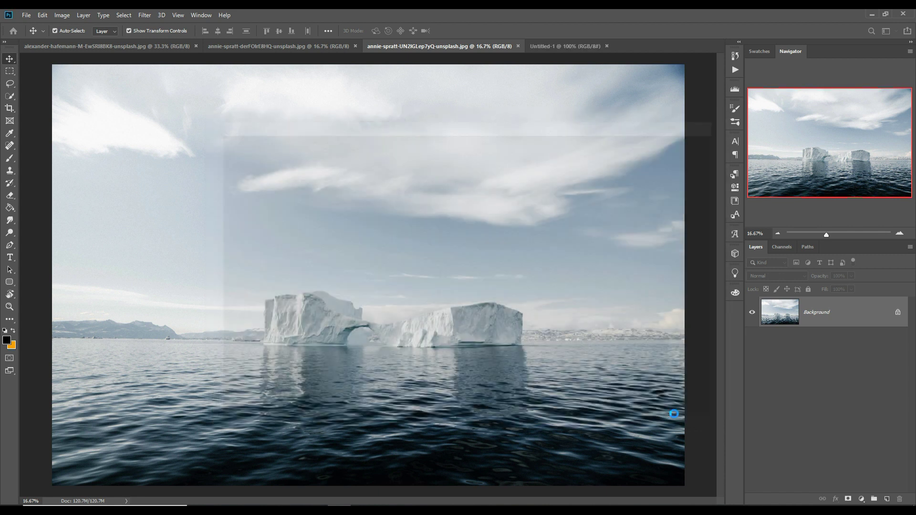
Add a gradient fill layer above the background using the white-to-blue preset named Blue.
{"action": "left_click", "coordinate": [862, 499]}
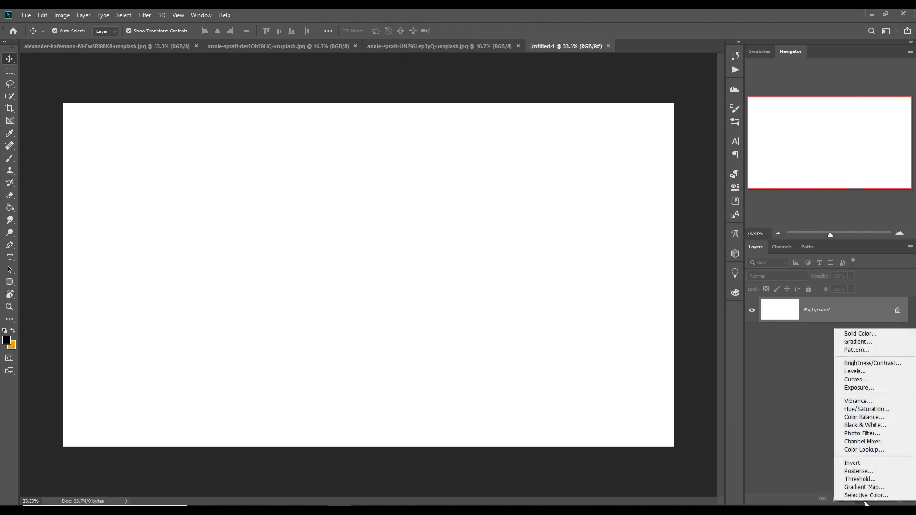
{"action": "left_click", "coordinate": [875, 342]}
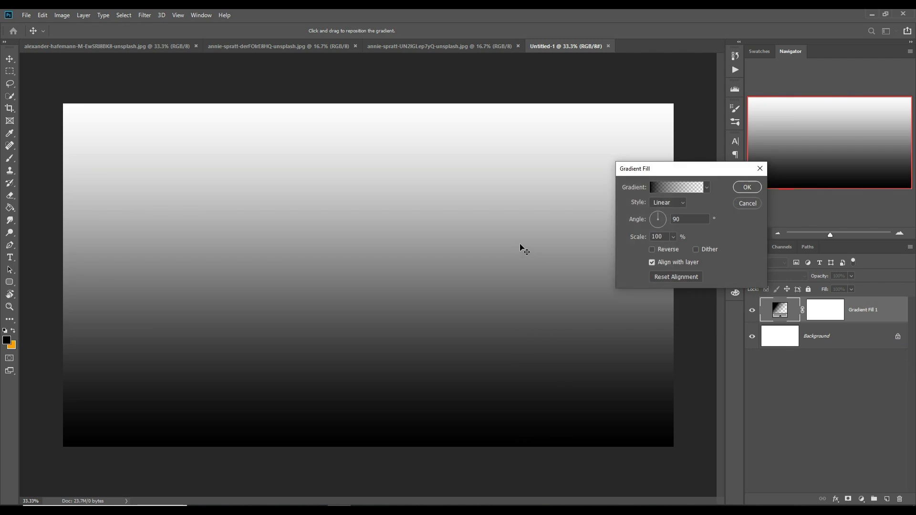
{"action": "left_click", "coordinate": [678, 184]}
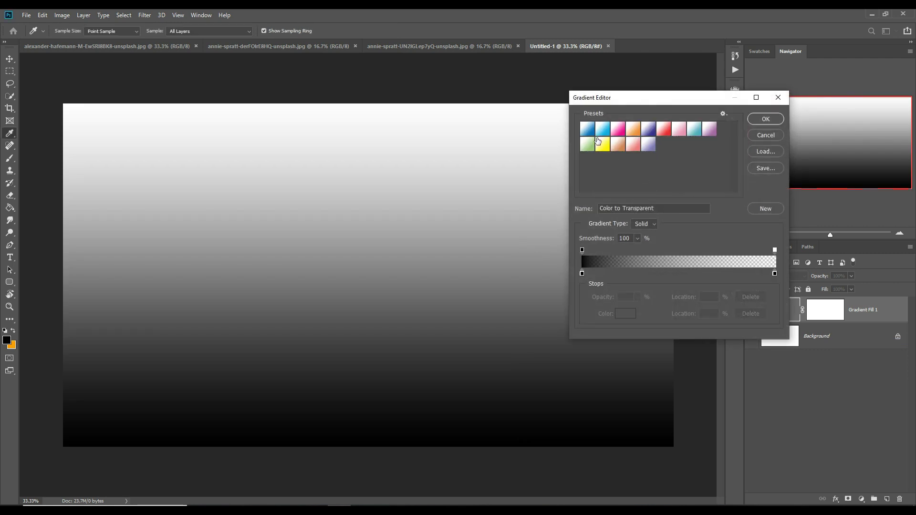
{"action": "left_click", "coordinate": [598, 139]}
{"action": "left_click", "coordinate": [759, 121]}
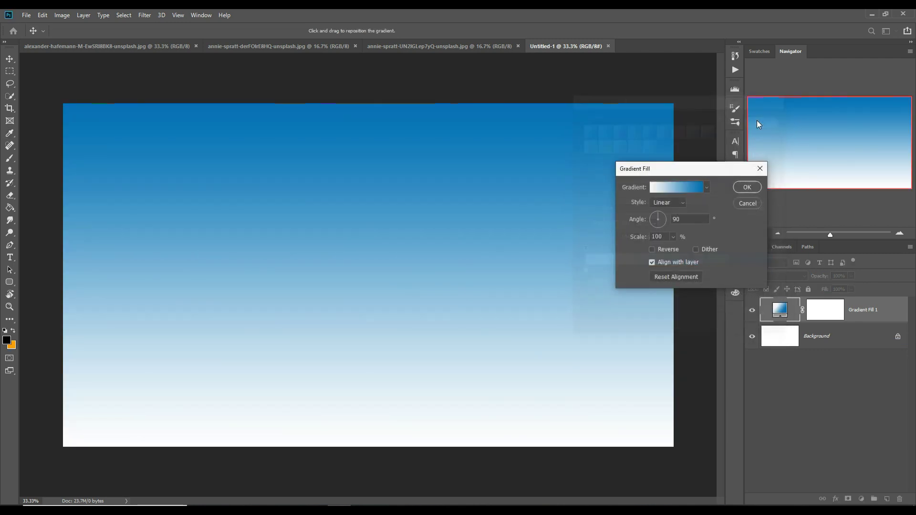
Recolour the gradient's blue end stop to a very dark blue, about #08151d.
{"action": "left_click", "coordinate": [683, 190]}
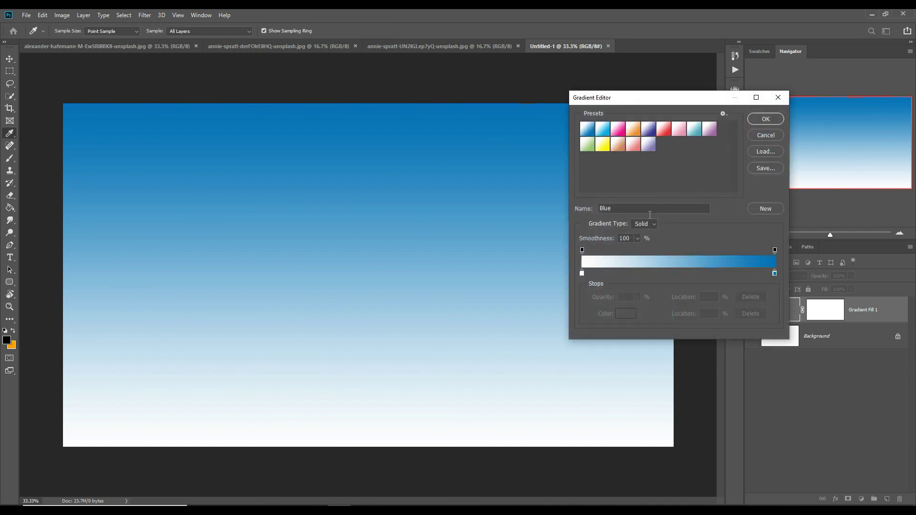
{"action": "left_click", "coordinate": [776, 274]}
{"action": "left_click", "coordinate": [627, 317]}
{"action": "left_click_drag", "start_coordinate": [627, 317], "coordinate": [623, 355]}
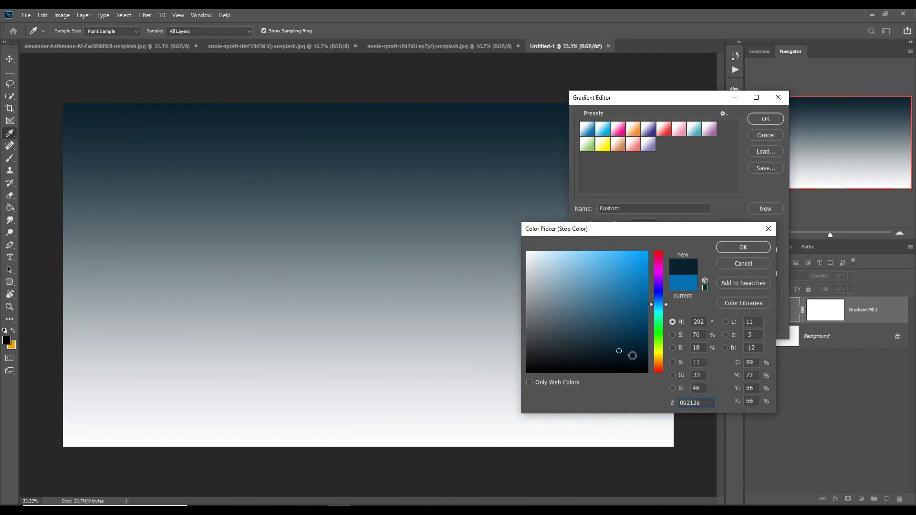
{"action": "left_click", "coordinate": [617, 359]}
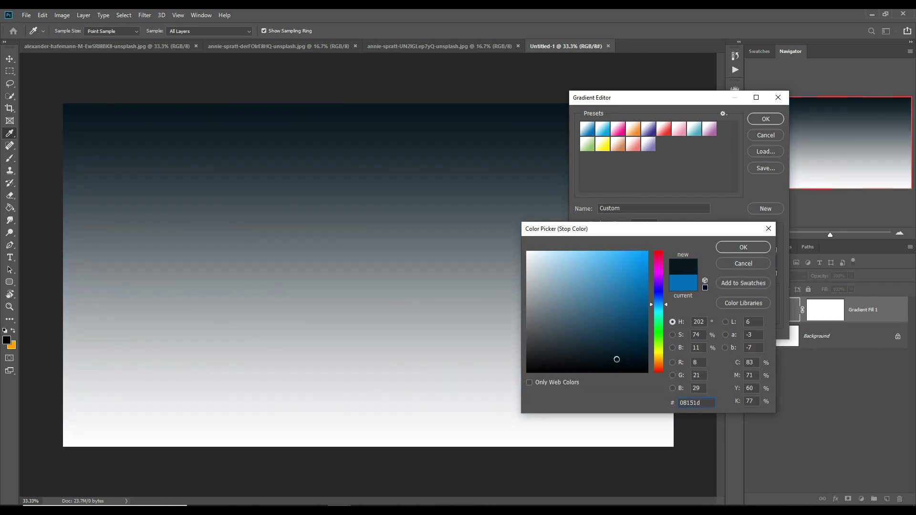
{"action": "left_click", "coordinate": [743, 248]}
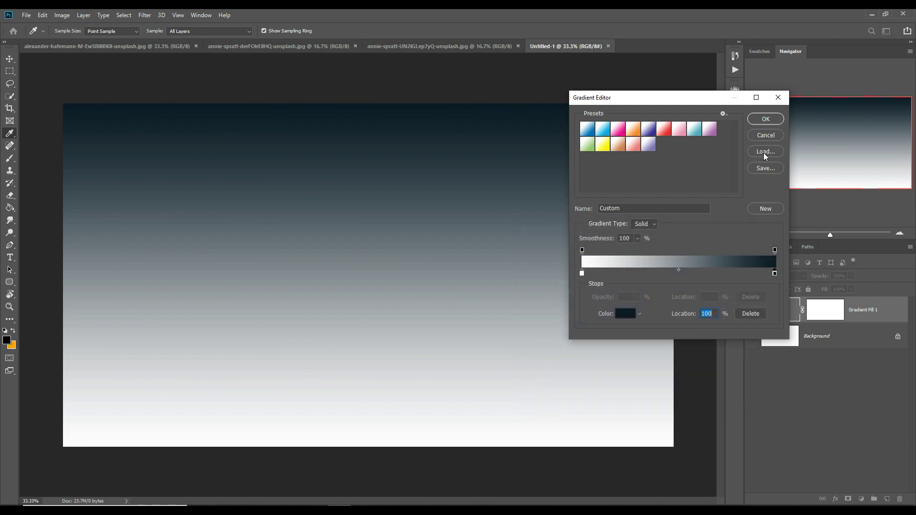
{"action": "left_click", "coordinate": [764, 120]}
Make the gradient fill radial and set its scale to 210%.
{"action": "left_click", "coordinate": [682, 203]}
{"action": "left_click", "coordinate": [673, 214]}
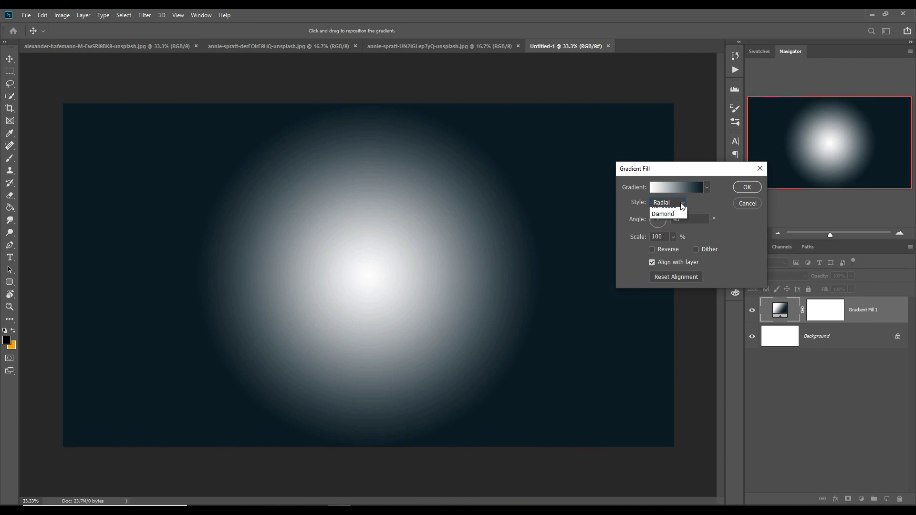
{"action": "left_click_drag", "start_coordinate": [673, 247], "coordinate": [679, 251]}
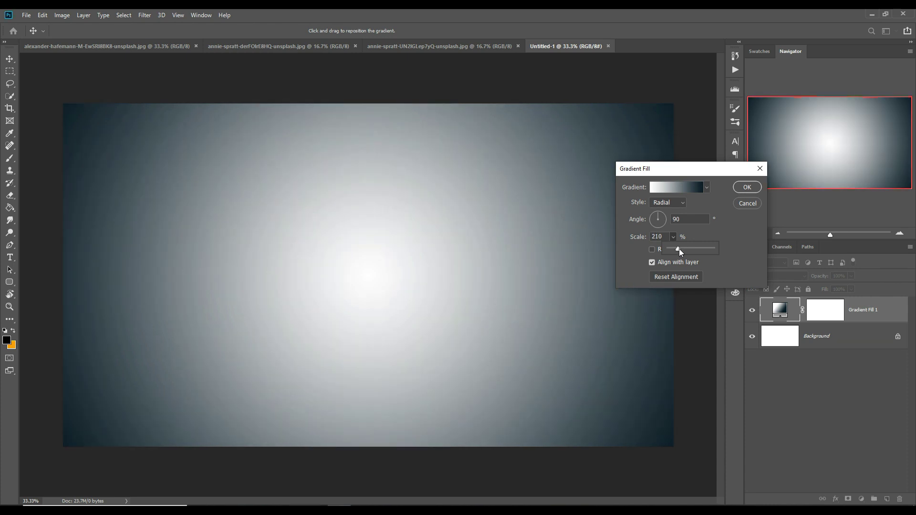
{"action": "left_click", "coordinate": [747, 187]}
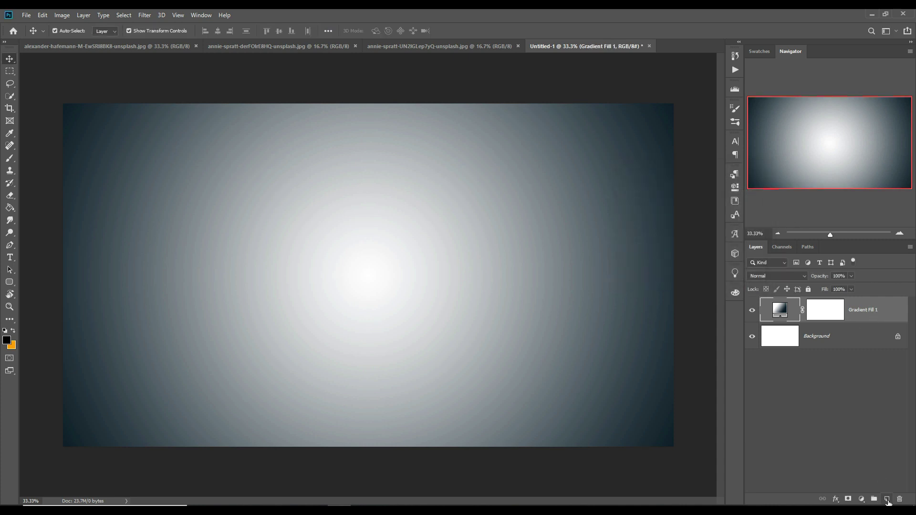
Add a new layer above the gradient and make a rectangular selection around the bright centre of the canvas.
{"action": "left_click", "coordinate": [887, 500]}
{"action": "left_click", "coordinate": [10, 71]}
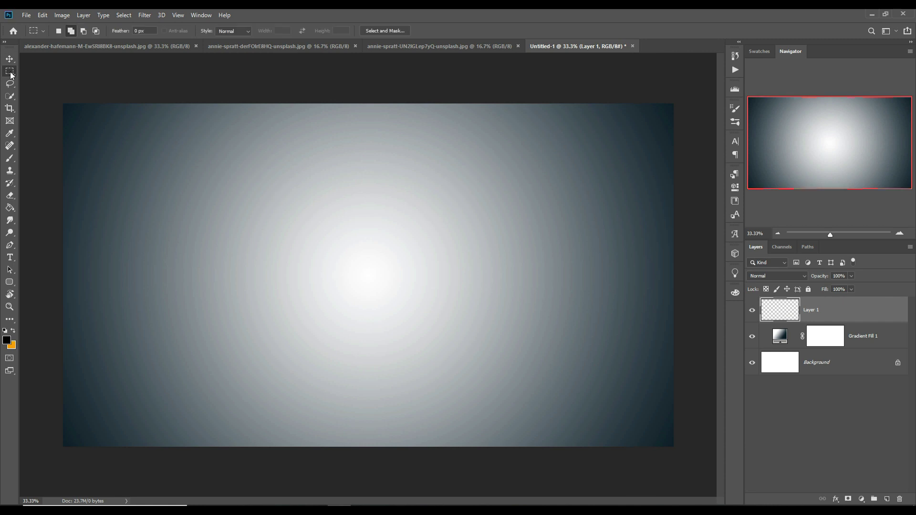
{"action": "left_click_drag", "start_coordinate": [269, 209], "coordinate": [487, 379]}
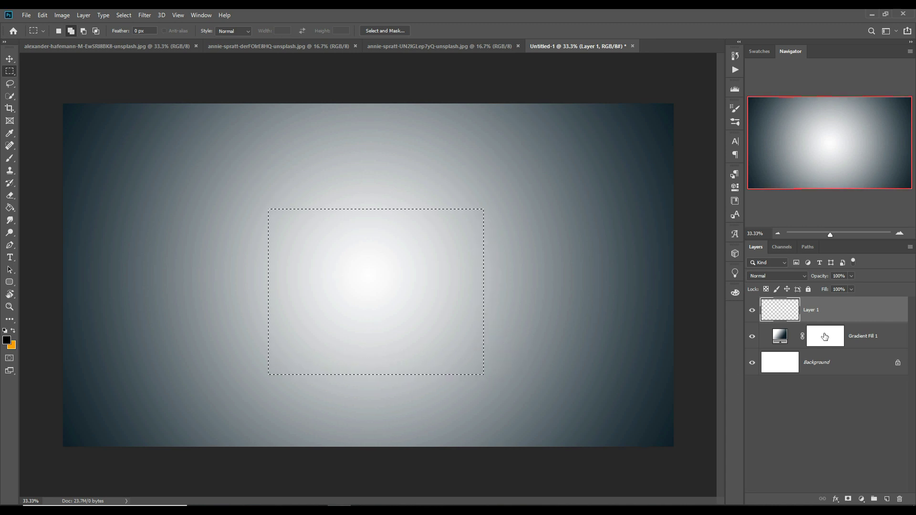
Fill the rectangular selection with a near-white (#fcfbfb) solid color fill layer.
{"action": "left_click", "coordinate": [861, 500]}
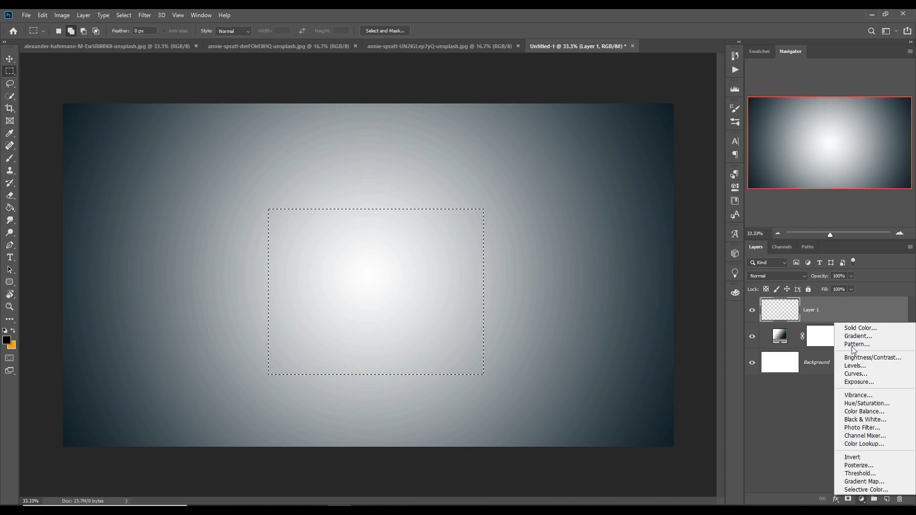
{"action": "left_click", "coordinate": [854, 329]}
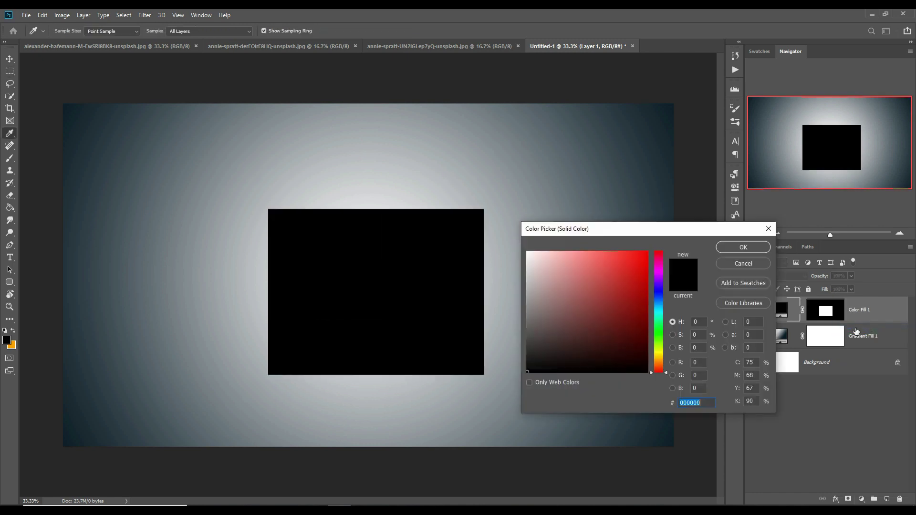
{"action": "left_click", "coordinate": [532, 257]}
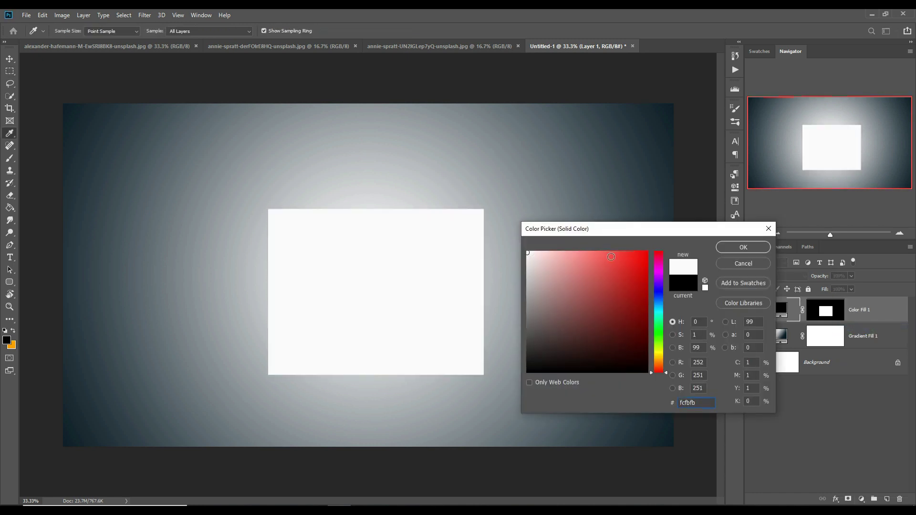
{"action": "left_click", "coordinate": [728, 252]}
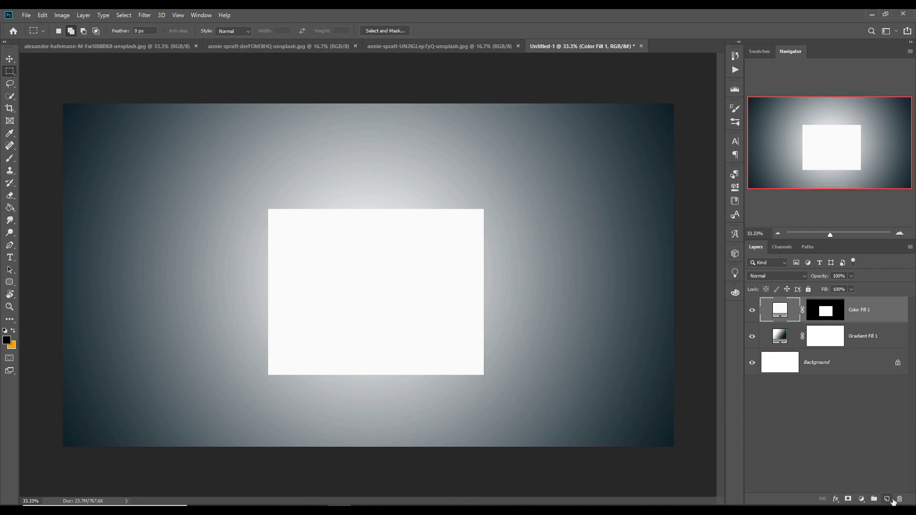
Add an empty layer above the white rectangle's color fill layer and merge the two layers.
{"action": "left_click", "coordinate": [891, 499]}
{"action": "left_click", "coordinate": [872, 336], "text": "shift"}
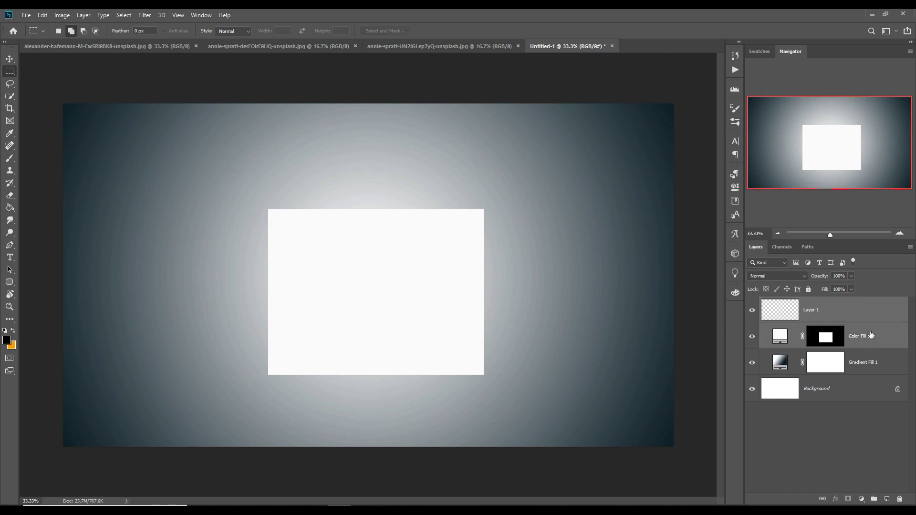
{"action": "right_click", "coordinate": [872, 336]}
{"action": "left_click", "coordinate": [772, 384]}
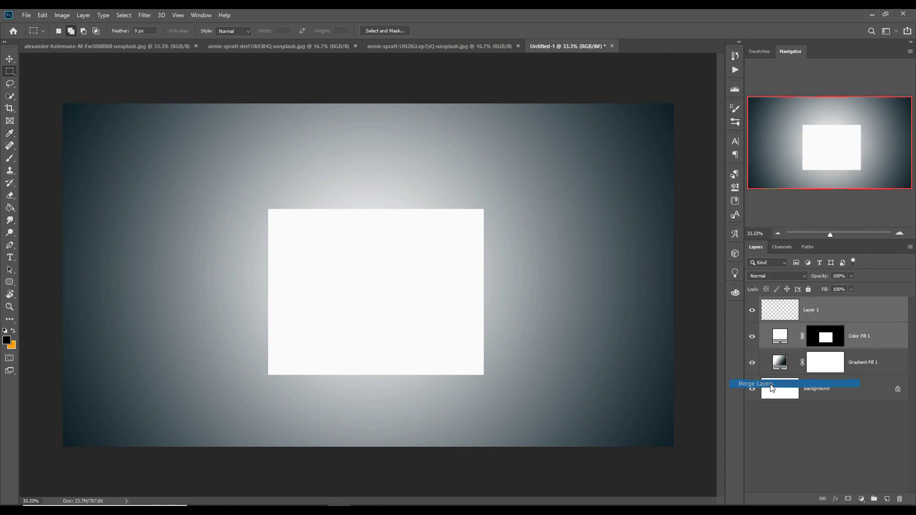
Create a 3D extrusion from the white rectangle layer and switch to the 3D workspace.
{"action": "left_click", "coordinate": [144, 15]}
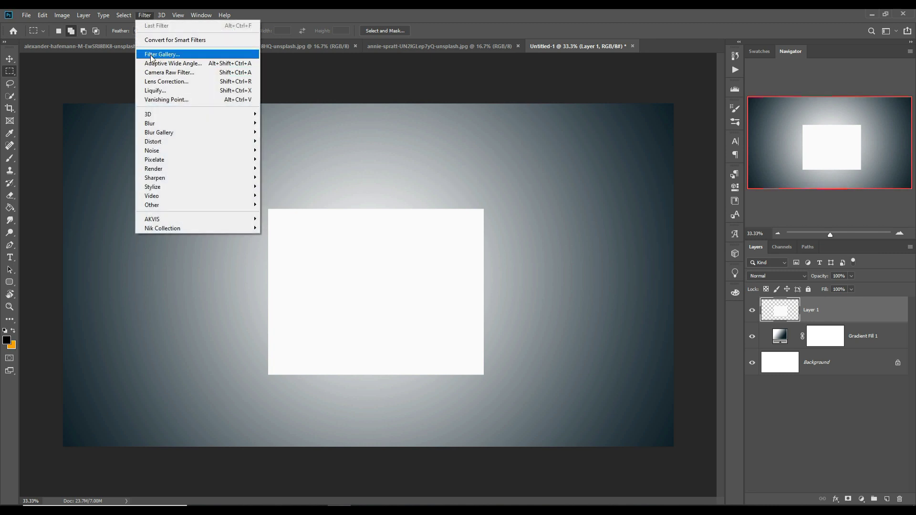
{"action": "mouse_move", "coordinate": [161, 15]}
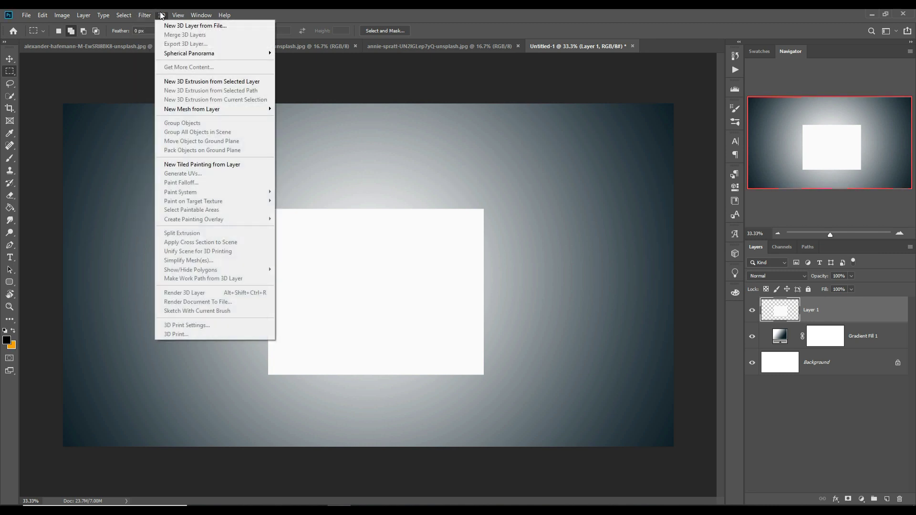
{"action": "left_click", "coordinate": [186, 82]}
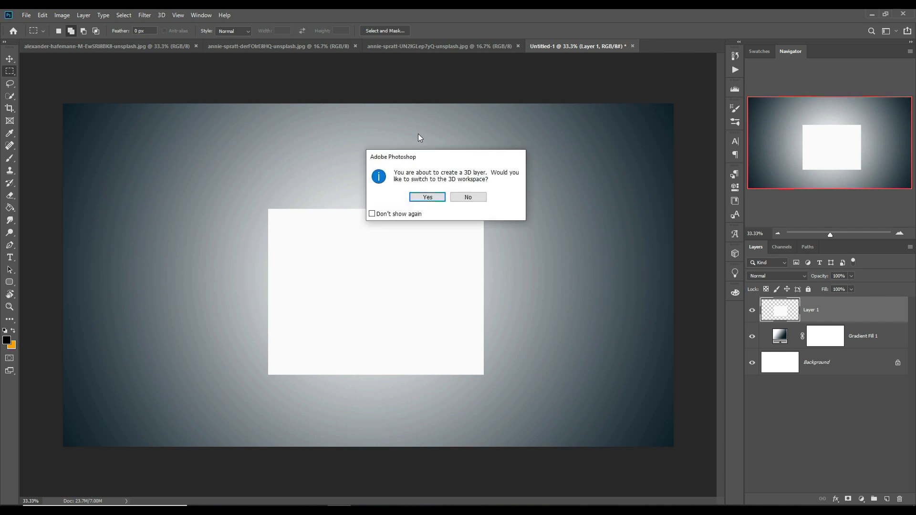
{"action": "left_click", "coordinate": [425, 199]}
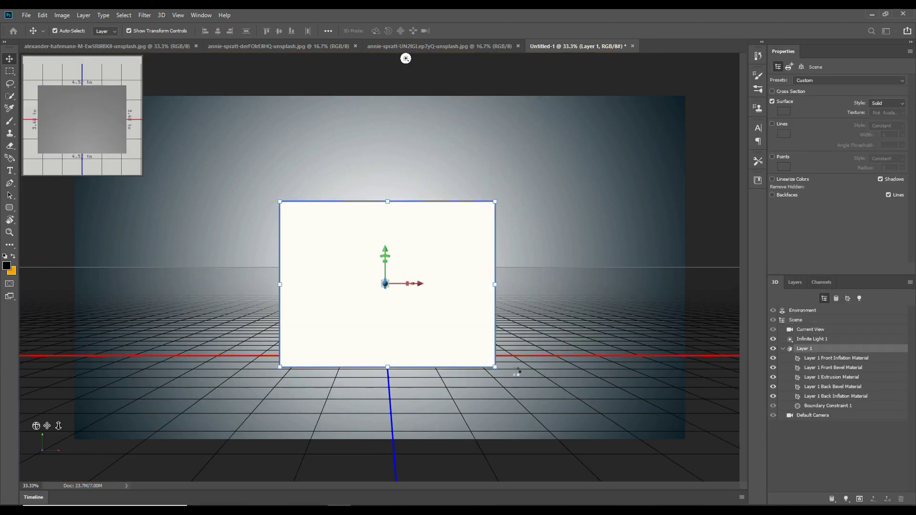
Turn the extruded box about its vertical axis to expose its side and move it about 0.19 in along Z.
{"action": "left_click_drag", "start_coordinate": [517, 367], "coordinate": [669, 368]}
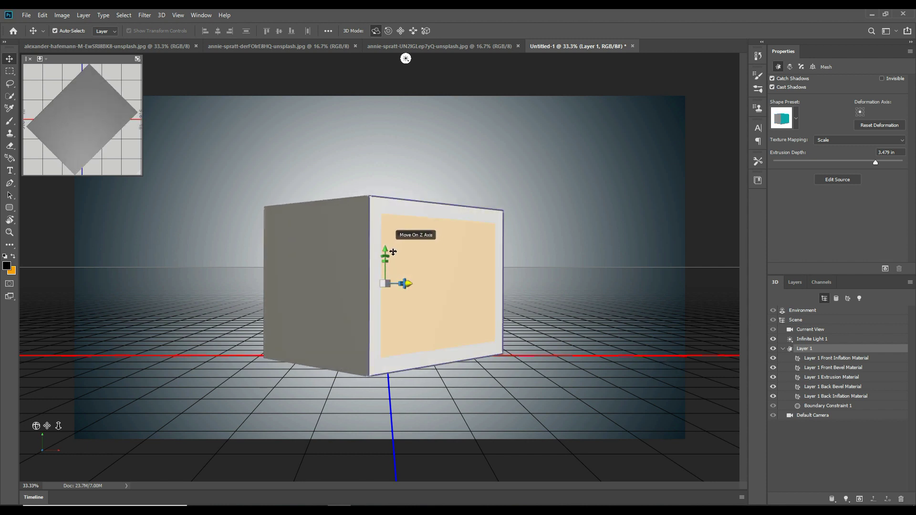
{"action": "left_click_drag", "start_coordinate": [394, 262], "coordinate": [405, 319]}
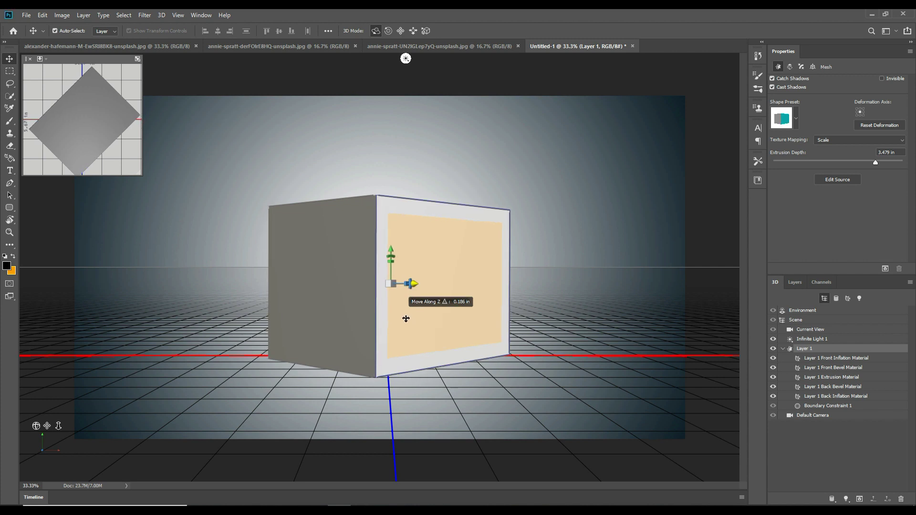
{"action": "left_click", "coordinate": [396, 201]}
{"action": "left_click", "coordinate": [391, 267]}
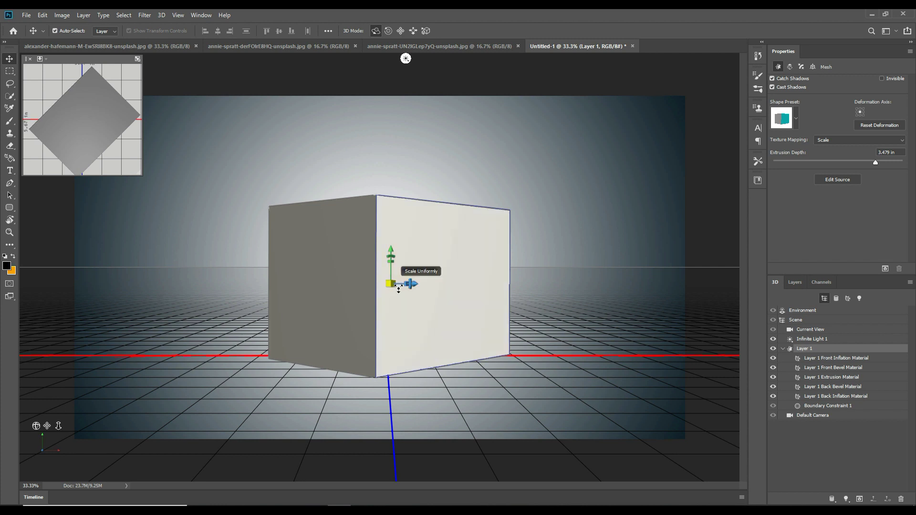
Set the box's extrusion depth to about 0.907 in and tilt the resulting slab backwards.
{"action": "left_click_drag", "start_coordinate": [875, 164], "coordinate": [854, 172]}
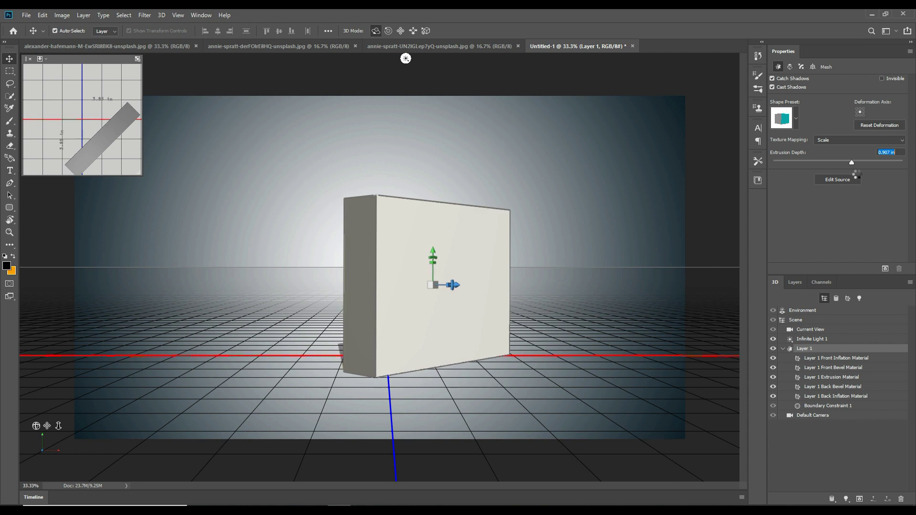
{"action": "left_click_drag", "start_coordinate": [534, 288], "coordinate": [412, 176]}
{"action": "left_click_drag", "start_coordinate": [355, 168], "coordinate": [327, 200]}
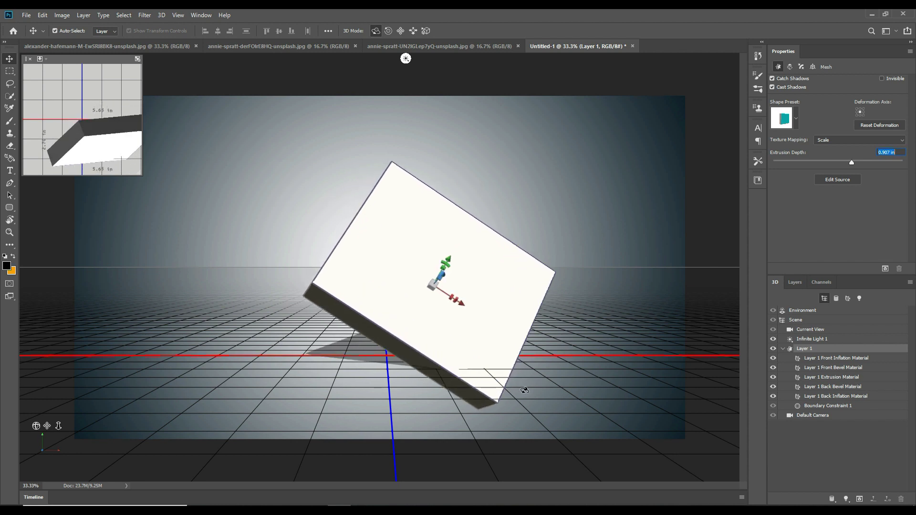
{"action": "left_click_drag", "start_coordinate": [470, 373], "coordinate": [579, 369]}
{"action": "left_click_drag", "start_coordinate": [393, 189], "coordinate": [368, 191]}
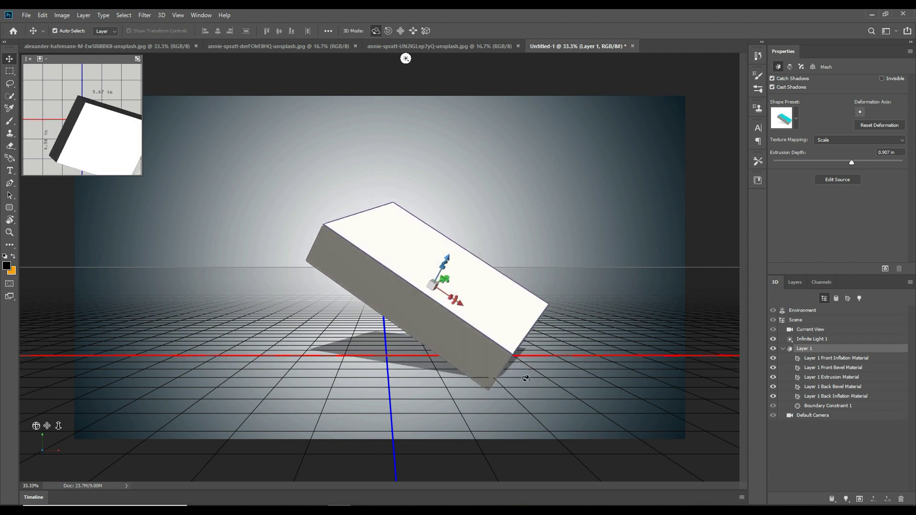
Rotate the slab until it lies flat with its white face up and one corner towards the viewer.
{"action": "left_click_drag", "start_coordinate": [527, 377], "coordinate": [528, 370]}
{"action": "left_click_drag", "start_coordinate": [598, 325], "coordinate": [362, 290]}
{"action": "left_click_drag", "start_coordinate": [446, 258], "coordinate": [447, 249]}
{"action": "left_click_drag", "start_coordinate": [437, 283], "coordinate": [439, 305]}
{"action": "mouse_move", "coordinate": [534, 326]}
{"action": "left_mouse_down"}
{"action": "mouse_move", "coordinate": [536, 311]}
{"action": "mouse_move", "coordinate": [533, 326]}
{"action": "left_mouse_up"}
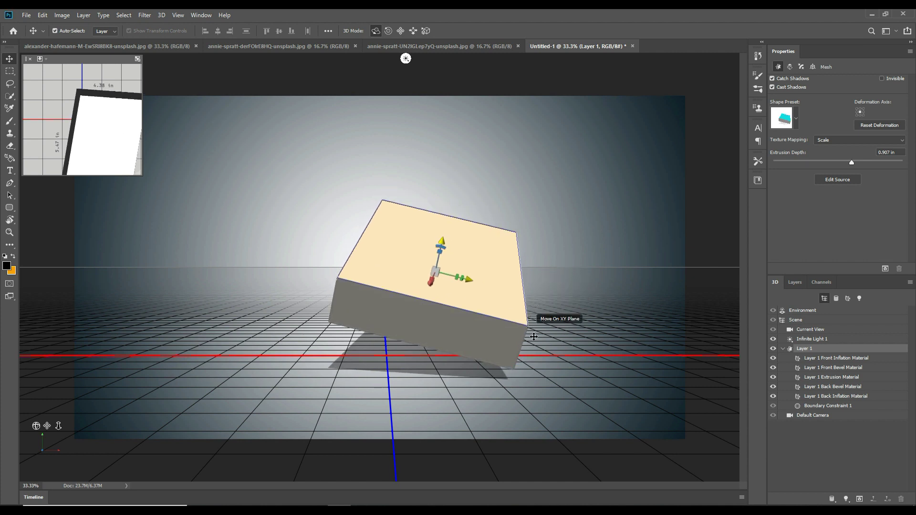
{"action": "left_click_drag", "start_coordinate": [565, 367], "coordinate": [144, 313]}
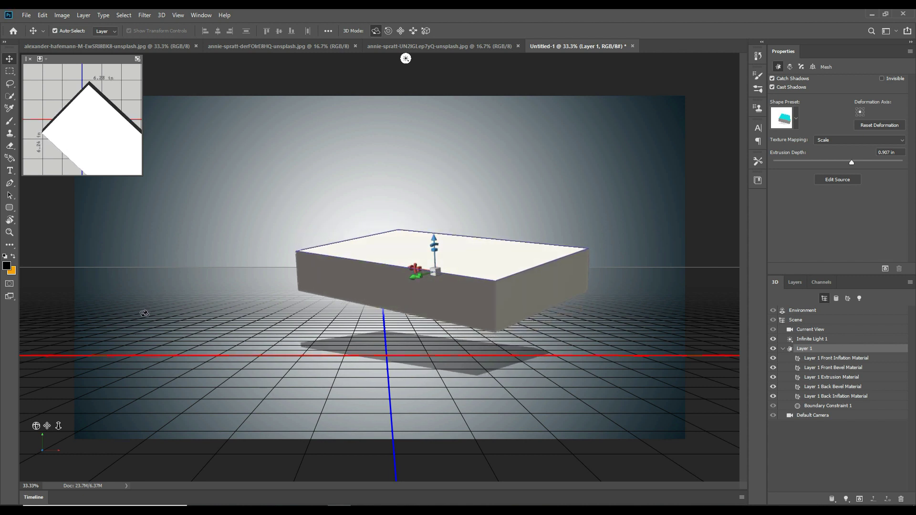
Scale the slab down slightly and lower it onto the ground plane.
{"action": "mouse_move", "coordinate": [440, 274]}
{"action": "left_mouse_down"}
{"action": "mouse_move", "coordinate": [439, 291]}
{"action": "mouse_move", "coordinate": [441, 279]}
{"action": "left_mouse_up"}
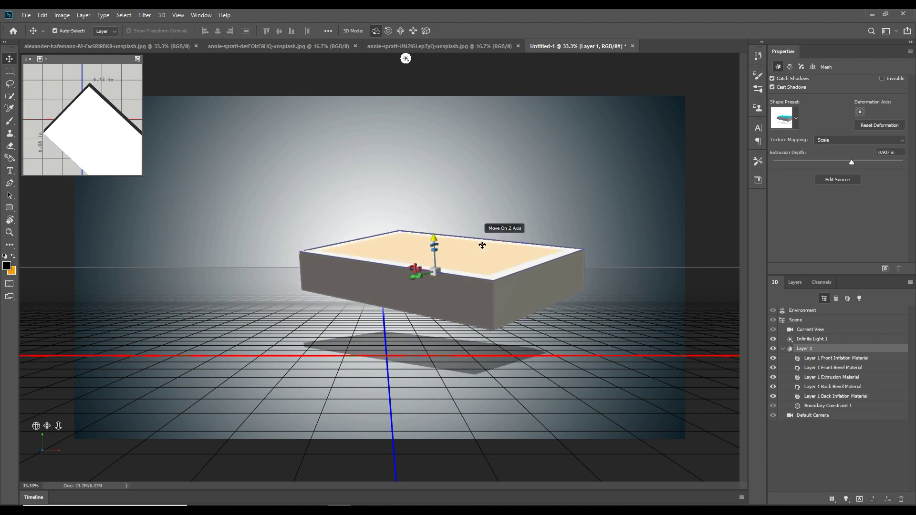
{"action": "left_click_drag", "start_coordinate": [470, 253], "coordinate": [471, 308]}
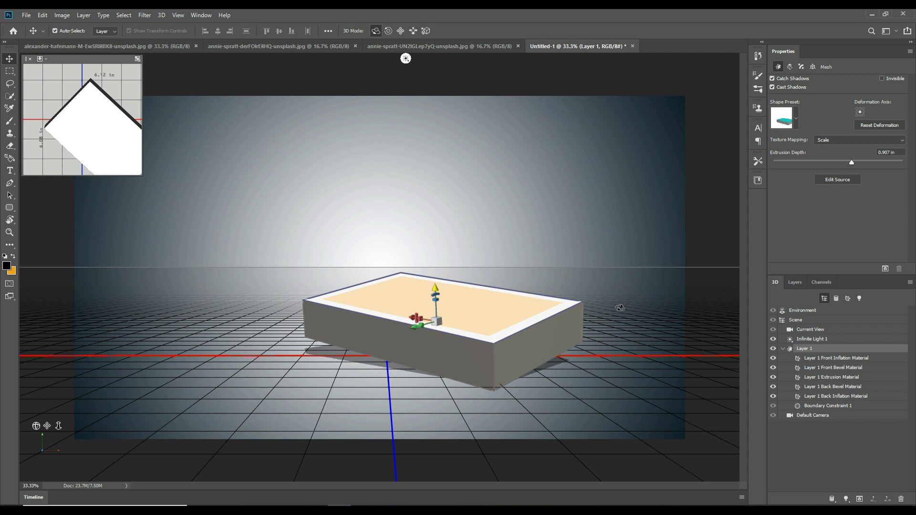
Level the slab, lower it along Z towards the ground plane and turn it slightly around its Z axis.
{"action": "left_click_drag", "start_coordinate": [614, 314], "coordinate": [614, 306]}
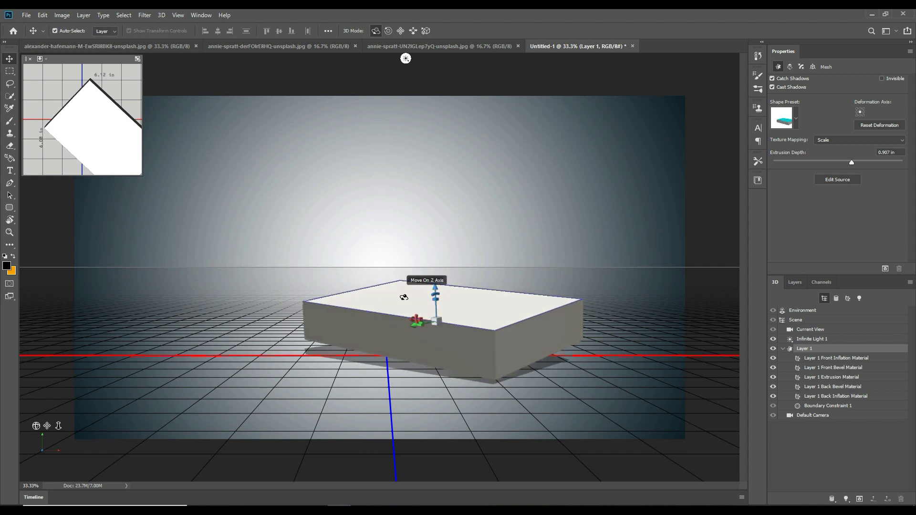
{"action": "left_click_drag", "start_coordinate": [449, 301], "coordinate": [450, 314]}
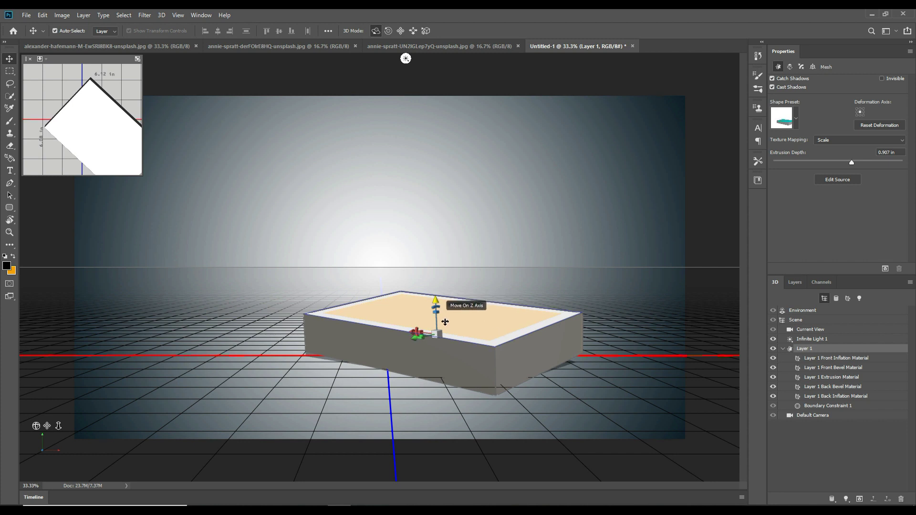
{"action": "left_click_drag", "start_coordinate": [467, 320], "coordinate": [482, 320]}
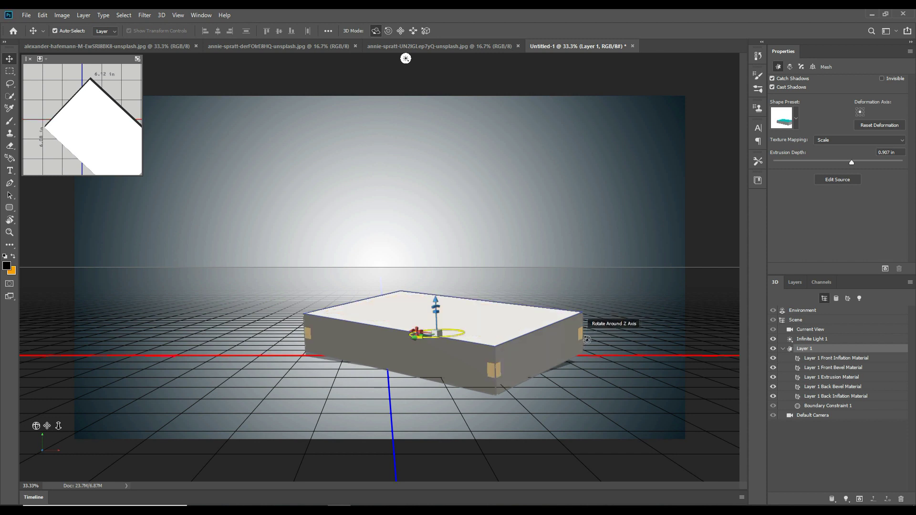
{"action": "left_click_drag", "start_coordinate": [594, 335], "coordinate": [601, 333]}
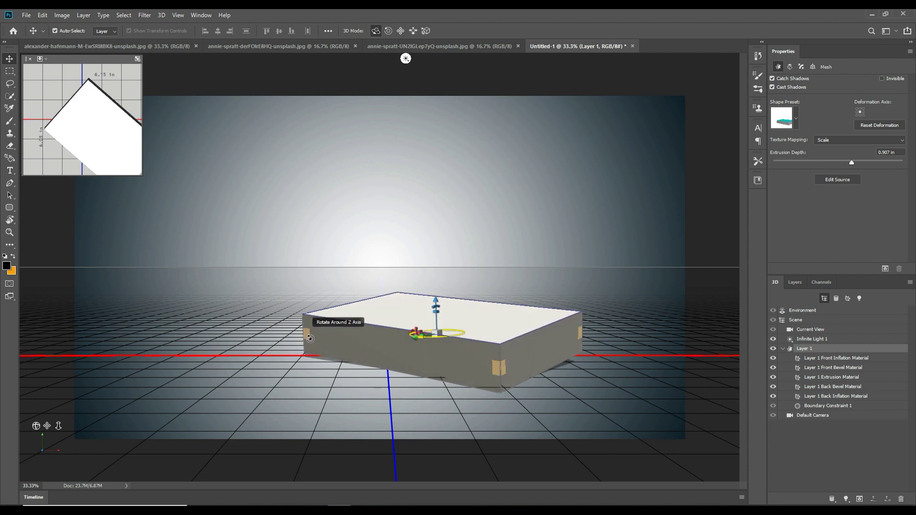
{"action": "left_click_drag", "start_coordinate": [312, 338], "coordinate": [306, 318]}
{"action": "left_click_drag", "start_coordinate": [436, 307], "coordinate": [405, 316]}
Select the slab's front inflation material and apply the off-white textured material preset to it.
{"action": "left_click", "coordinate": [471, 315]}
{"action": "left_click", "coordinate": [491, 326]}
{"action": "left_click", "coordinate": [473, 330]}
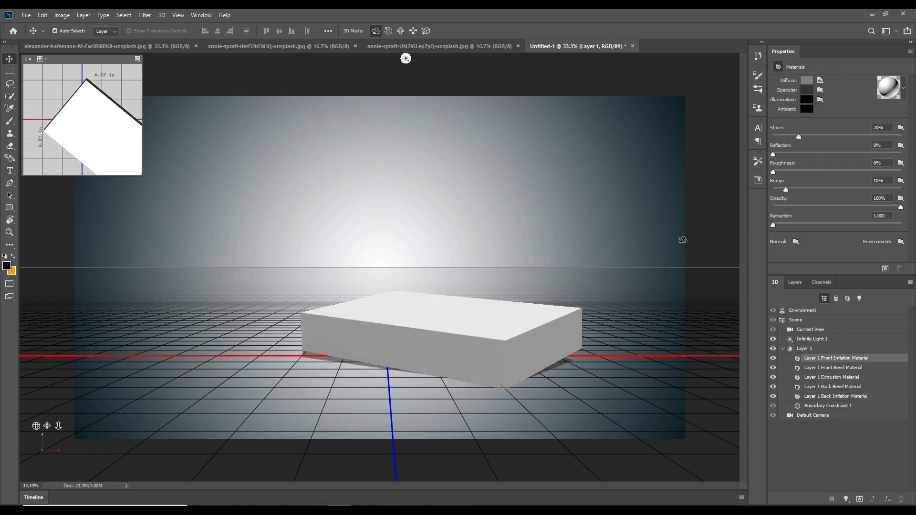
{"action": "left_click", "coordinate": [903, 88]}
{"action": "scroll", "coordinate": [849, 133], "scroll_direction": "down", "scroll_amount": 4}
{"action": "scroll", "coordinate": [849, 132], "scroll_direction": "up", "scroll_amount": 6}
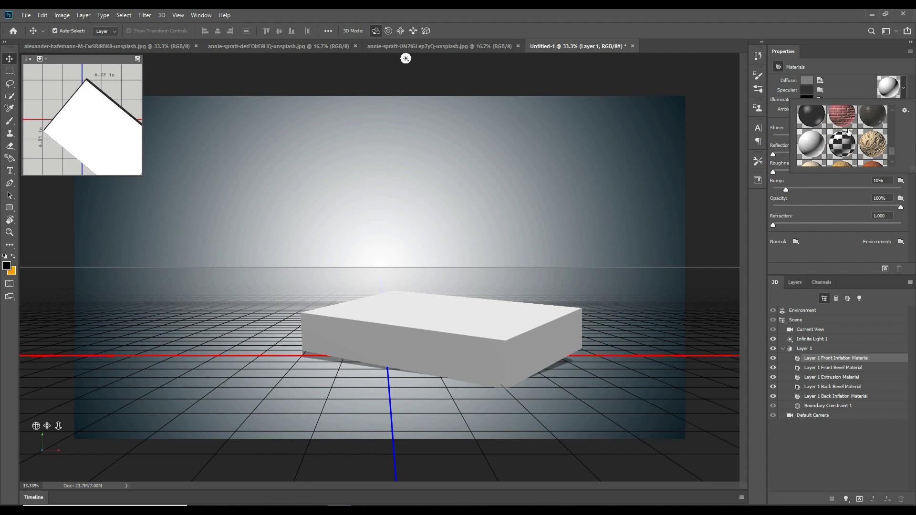
{"action": "left_click", "coordinate": [810, 123]}
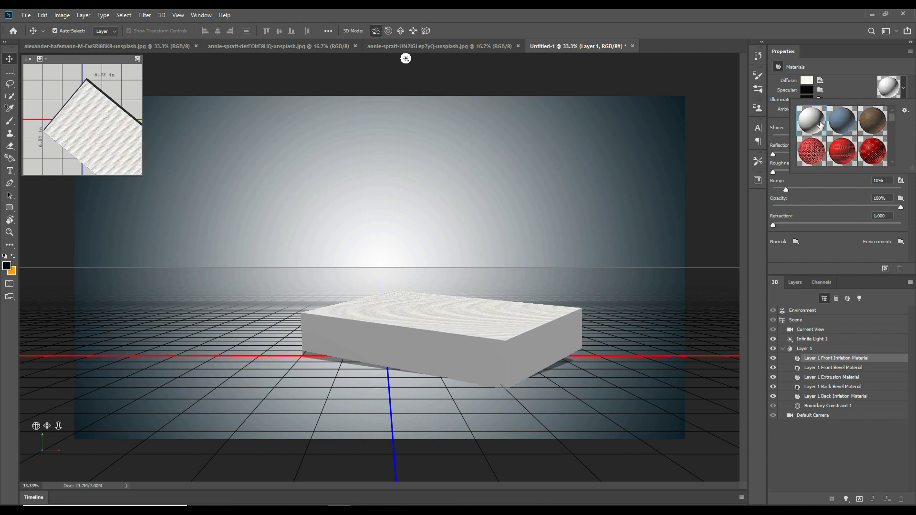
Try a near-white specular colour (253, 251, 251) and illumination colour (253, 253, 253) on the slab's front inflation material.
{"action": "left_click", "coordinate": [808, 90]}
{"action": "left_click", "coordinate": [807, 90]}
{"action": "left_click", "coordinate": [698, 248]}
{"action": "left_click", "coordinate": [807, 90]}
{"action": "left_click", "coordinate": [531, 376]}
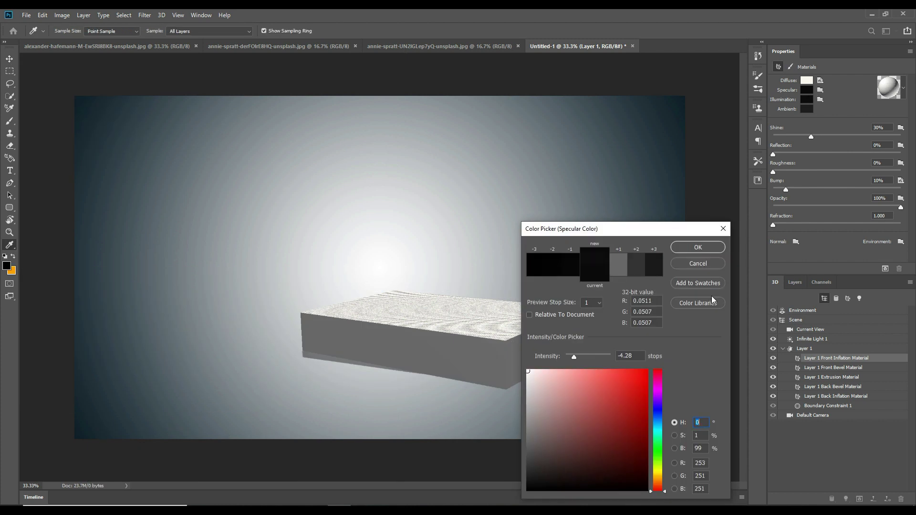
{"action": "left_click", "coordinate": [698, 247]}
{"action": "left_click", "coordinate": [807, 89]}
{"action": "left_click", "coordinate": [531, 376]}
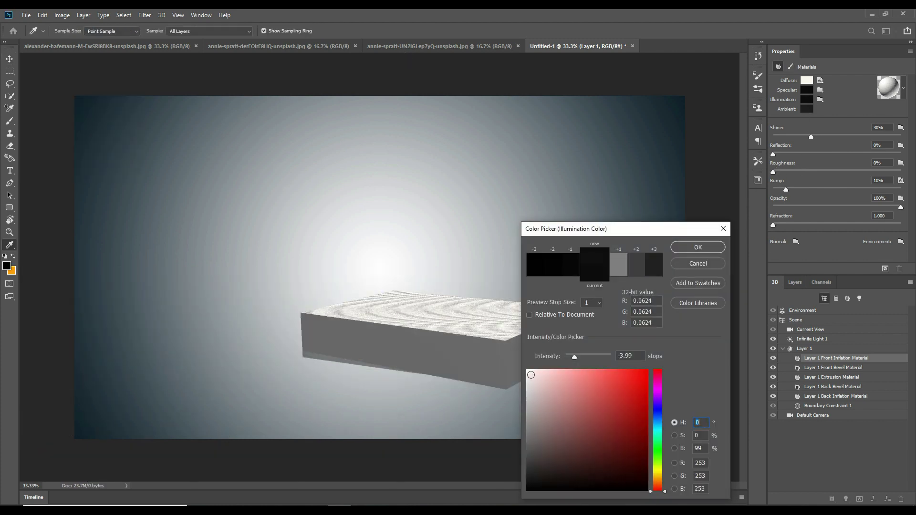
{"action": "left_click", "coordinate": [700, 246]}
Apply the yellow gold material preset to the slab's top face and change its diffuse colour to white.
{"action": "left_click", "coordinate": [892, 88]}
{"action": "scroll", "coordinate": [859, 133], "scroll_direction": "down", "scroll_amount": 3}
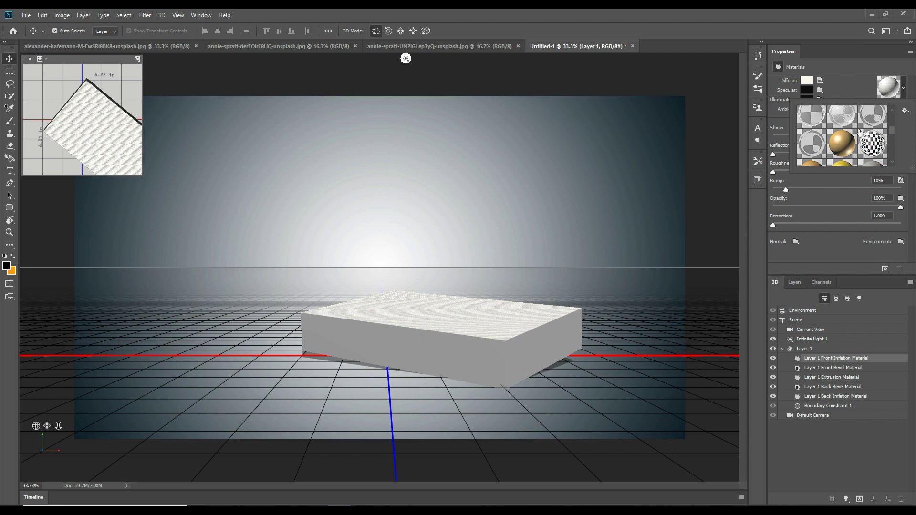
{"action": "left_click", "coordinate": [849, 130]}
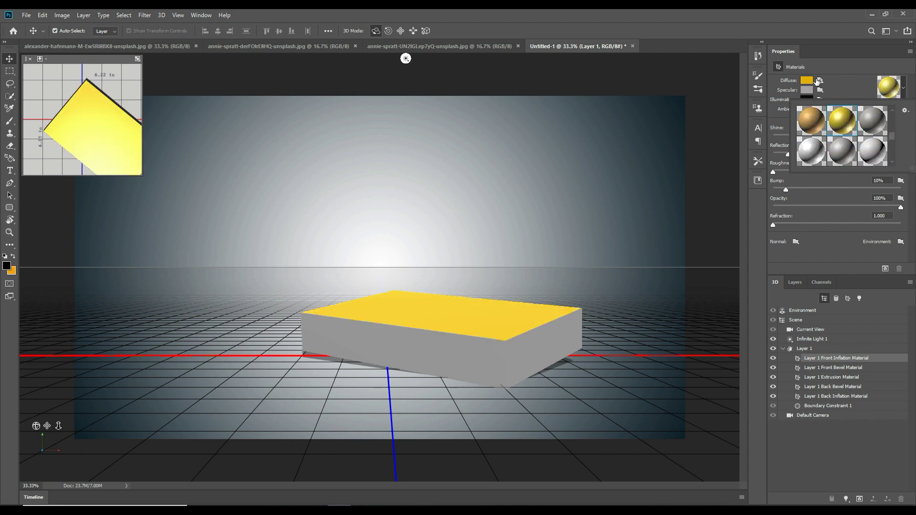
{"action": "left_click", "coordinate": [807, 81]}
{"action": "left_click", "coordinate": [533, 375]}
{"action": "left_click", "coordinate": [685, 248]}
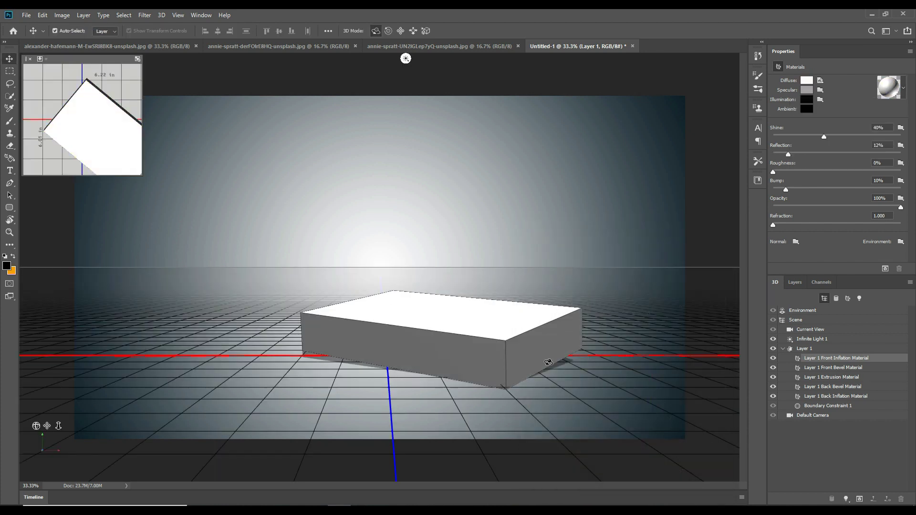
Brighten the top face's specular colour to an intensity of +3.00 stops.
{"action": "left_click", "coordinate": [806, 93]}
{"action": "left_click", "coordinate": [660, 269]}
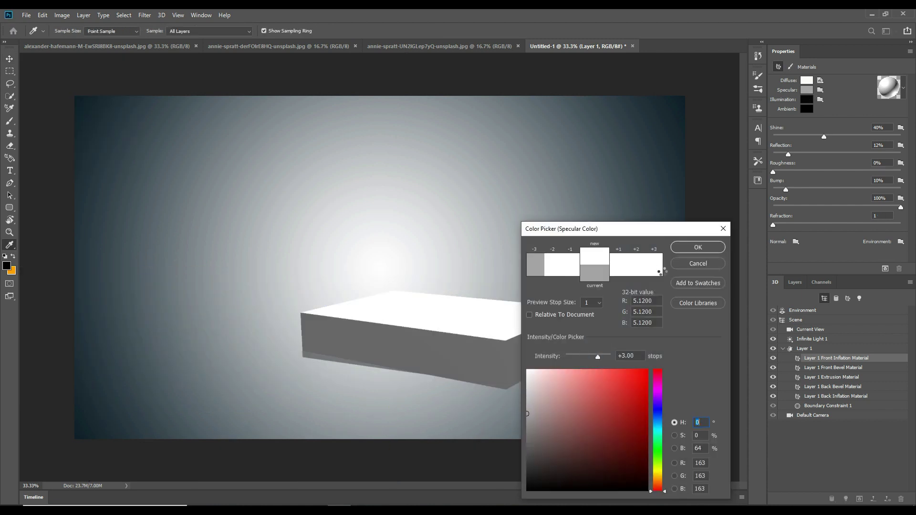
{"action": "left_click", "coordinate": [699, 250]}
Pick near-white (254, 253, 253) for the top face's illumination colour and near-white for its ambient colour.
{"action": "left_click", "coordinate": [807, 99]}
{"action": "left_click", "coordinate": [531, 376]}
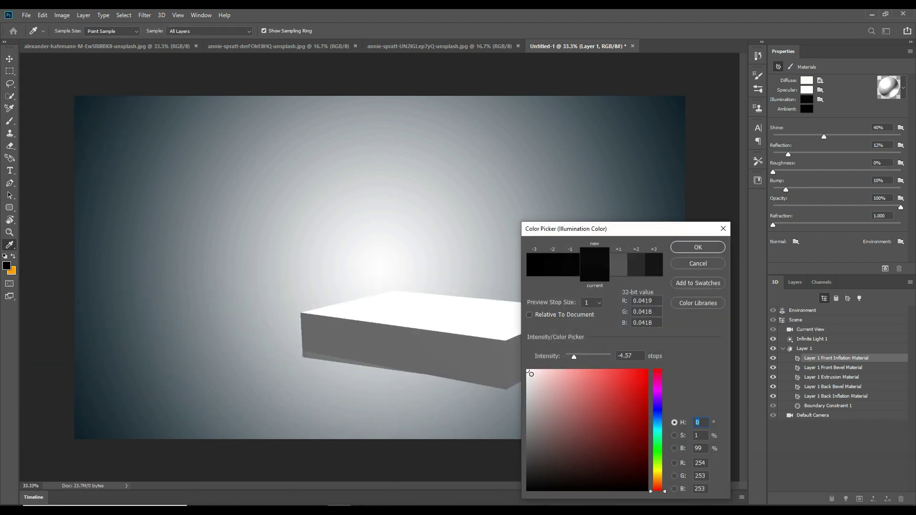
{"action": "left_click", "coordinate": [711, 249]}
{"action": "left_click", "coordinate": [807, 109]}
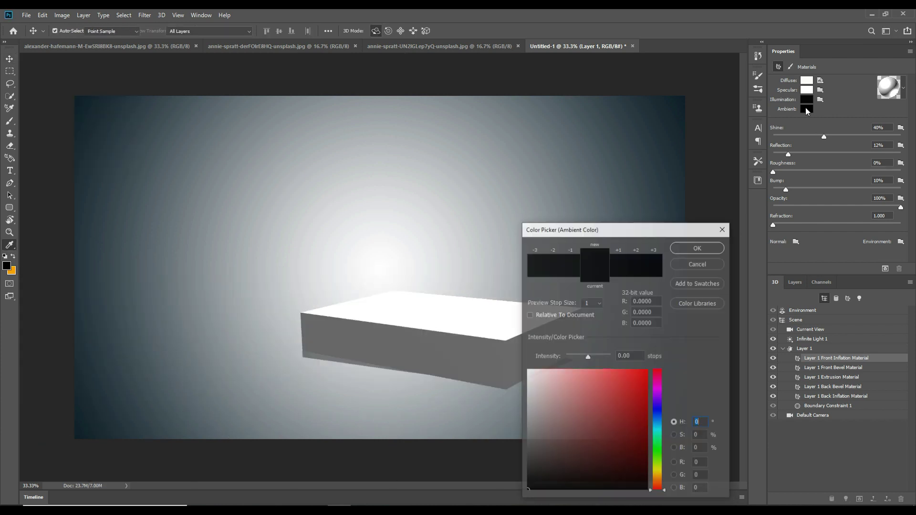
{"action": "left_click", "coordinate": [531, 375]}
{"action": "left_click", "coordinate": [699, 248]}
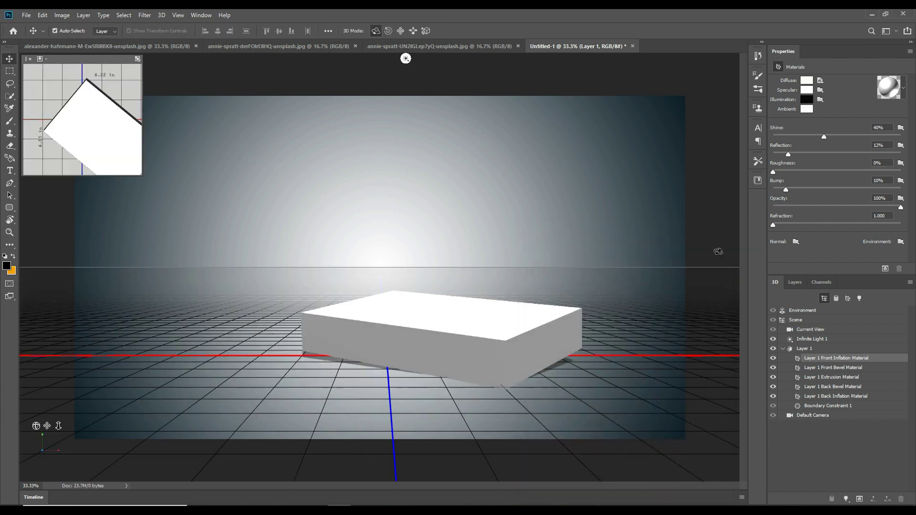
Shift the slab slightly left across the ground plane and orbit the camera to view it from a higher, more angled viewpoint.
{"action": "left_click", "coordinate": [487, 325]}
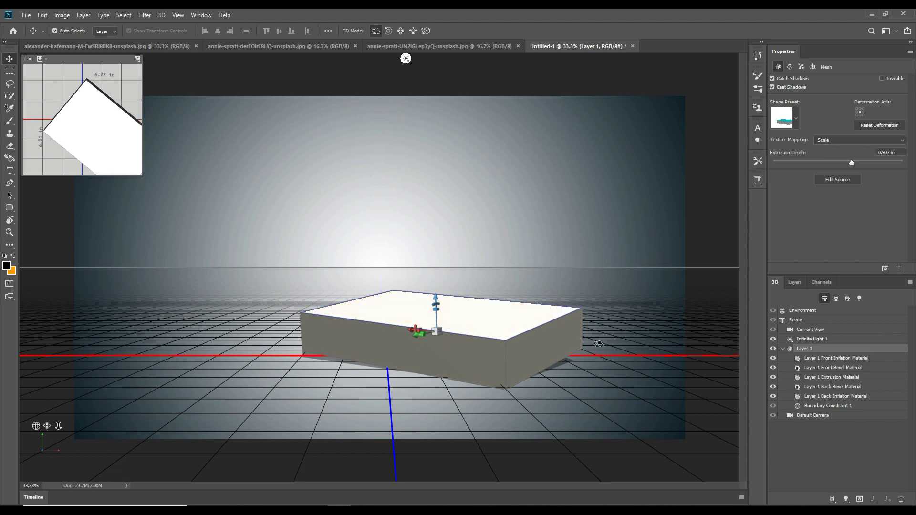
{"action": "left_click_drag", "start_coordinate": [517, 357], "coordinate": [471, 303]}
{"action": "left_click", "coordinate": [471, 302]}
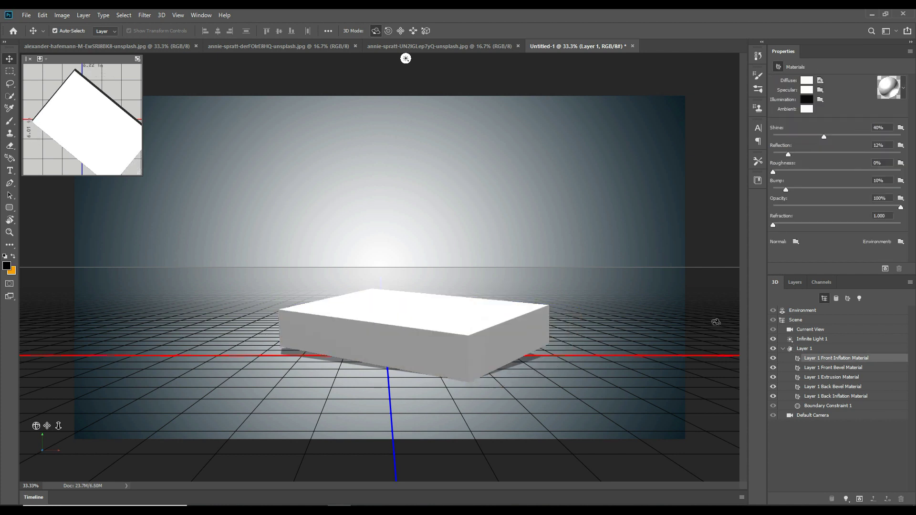
{"action": "left_click", "coordinate": [572, 300]}
{"action": "left_click_drag", "start_coordinate": [544, 325], "coordinate": [533, 326]}
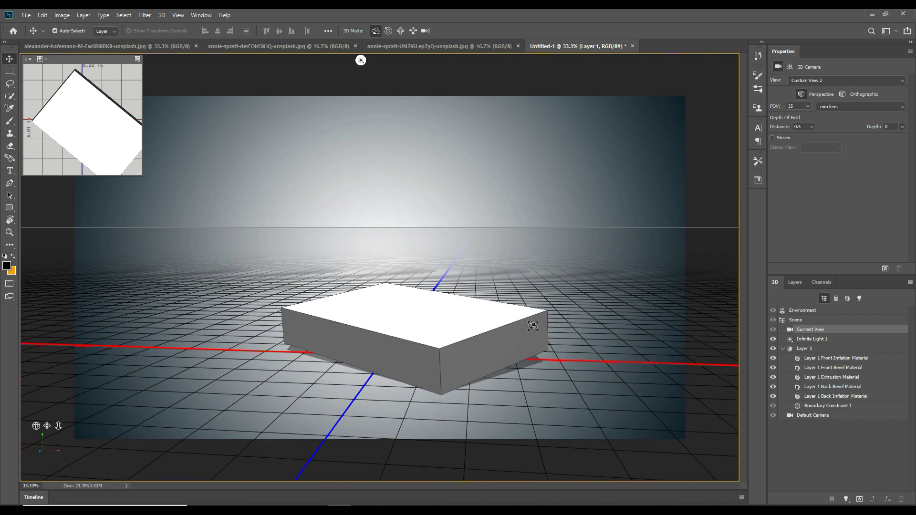
Adjust the slab's tilt until it lies flat along the ground plane in the new camera view.
{"action": "left_click", "coordinate": [532, 326]}
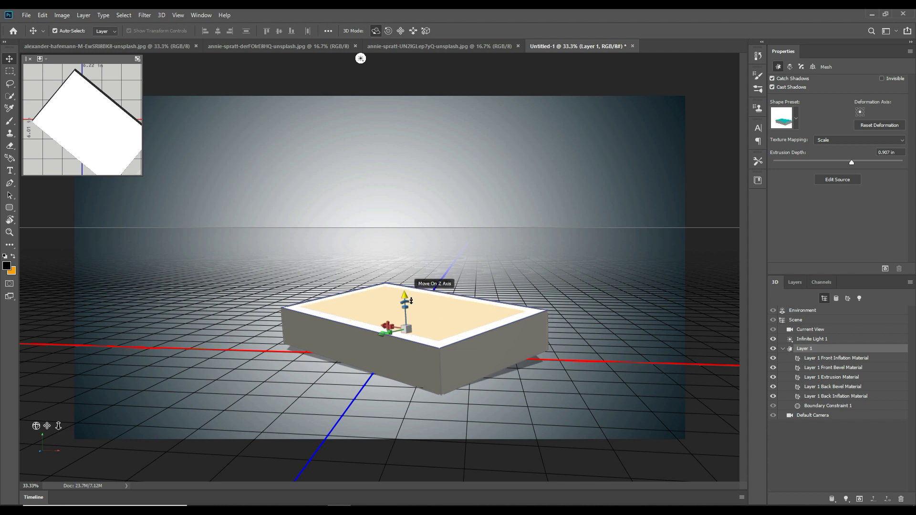
{"action": "left_click_drag", "start_coordinate": [413, 302], "coordinate": [417, 310]}
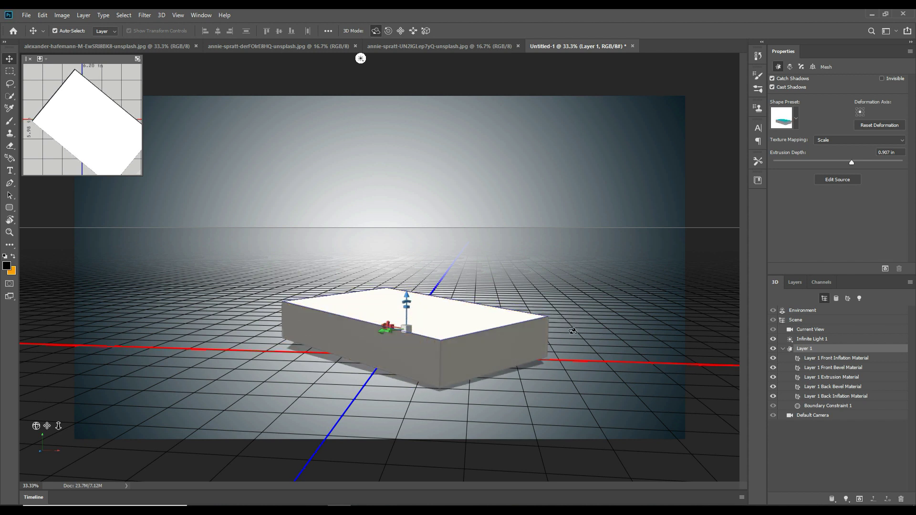
{"action": "left_click_drag", "start_coordinate": [536, 348], "coordinate": [536, 353]}
{"action": "left_click", "coordinate": [568, 327]}
{"action": "left_click_drag", "start_coordinate": [568, 328], "coordinate": [565, 328]}
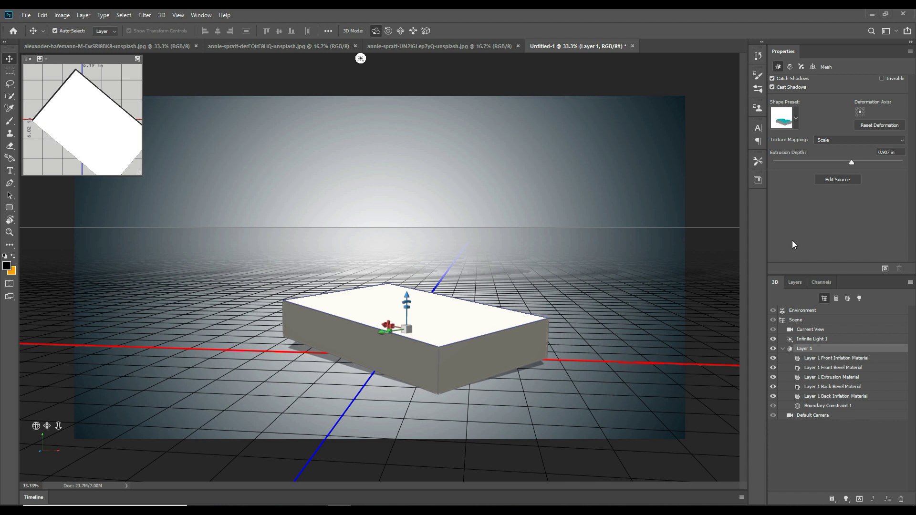
Start rendering the 3D layer and cancel the render.
{"action": "left_click", "coordinate": [145, 17]}
{"action": "mouse_move", "coordinate": [163, 17]}
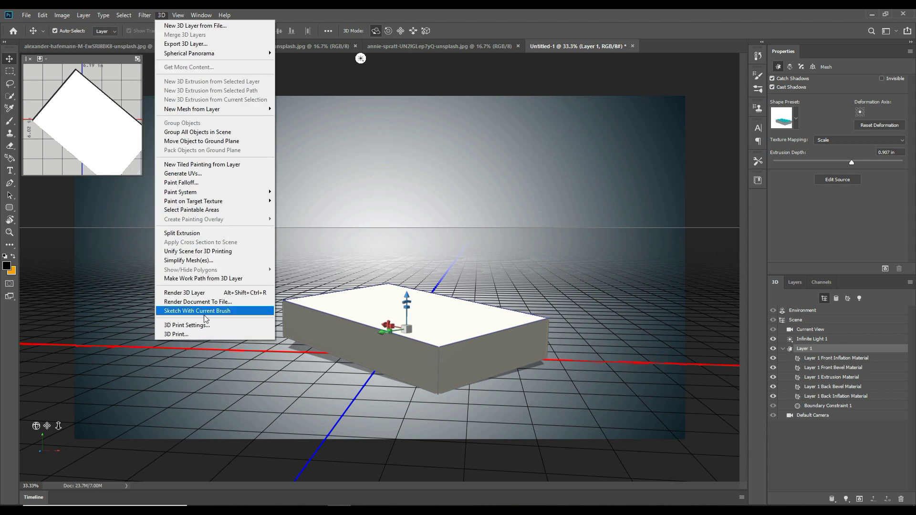
{"action": "left_click", "coordinate": [207, 293]}
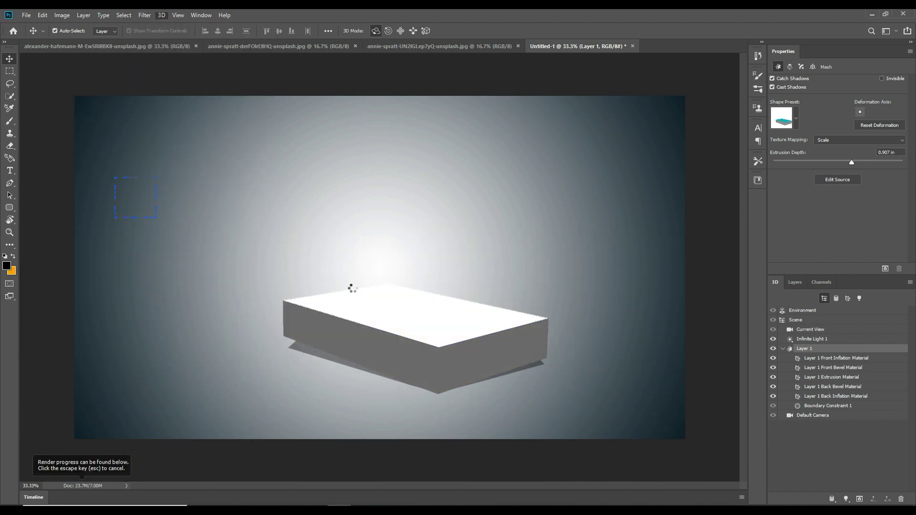
{"action": "key", "text": "Escape"}
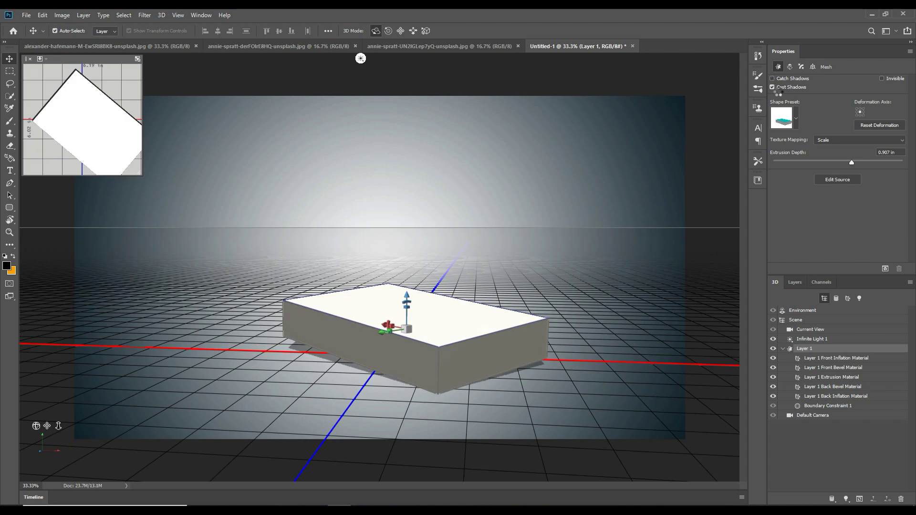
Render the 3D layer with the slab's catch and cast shadows turned off, stopping the render early.
{"action": "left_click", "coordinate": [145, 15]}
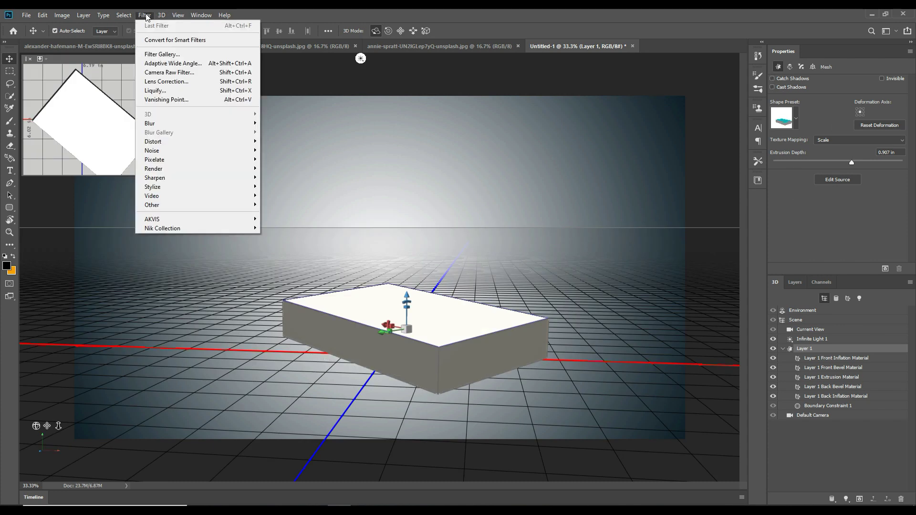
{"action": "mouse_move", "coordinate": [161, 15]}
{"action": "left_click", "coordinate": [195, 292]}
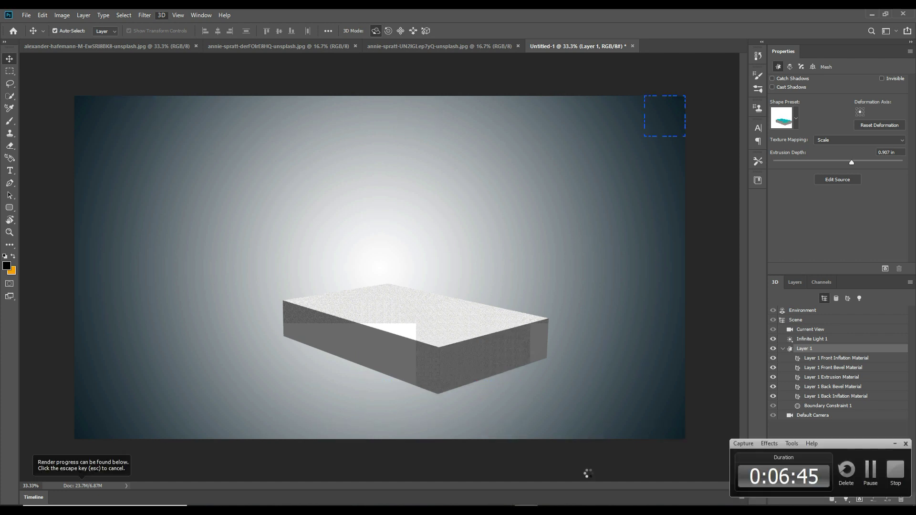
{"action": "key", "text": "Escape"}
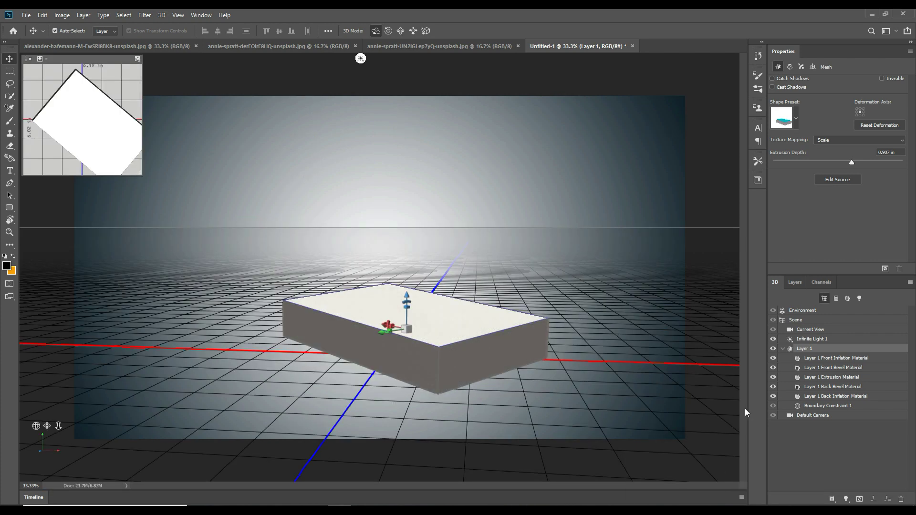
Add a new layer and merge it with the 3D slab layer into a single pixel layer.
{"action": "left_click", "coordinate": [800, 283]}
{"action": "left_click", "coordinate": [887, 498]}
{"action": "left_click", "coordinate": [858, 368], "text": "ctrl"}
{"action": "right_click", "coordinate": [853, 366]}
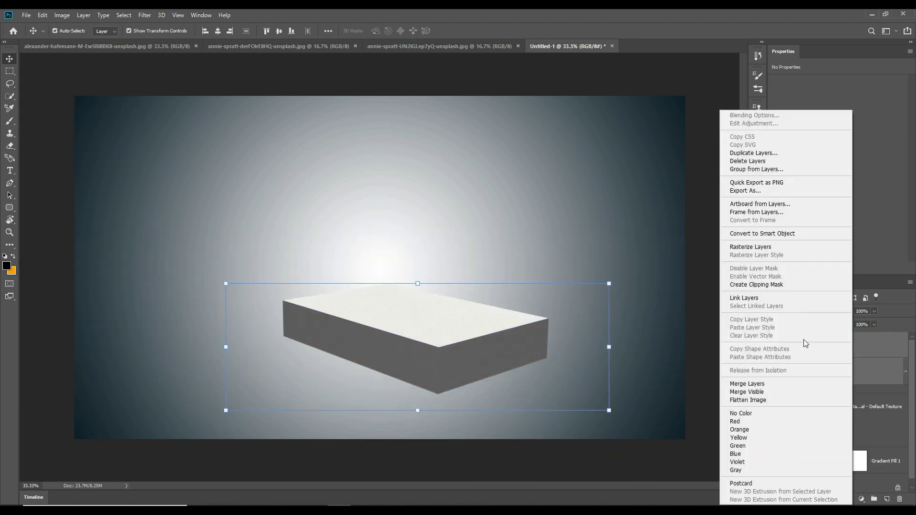
{"action": "left_click", "coordinate": [759, 385]}
Scale the merged slab layer up proportionally to 106.87% and commit the transformation.
{"action": "left_click_drag", "start_coordinate": [226, 284], "coordinate": [199, 275]}
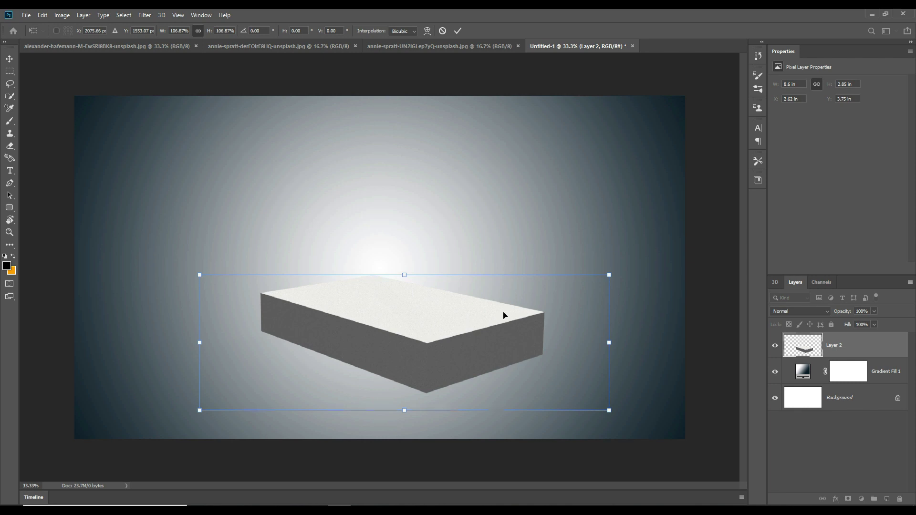
{"action": "left_click", "coordinate": [201, 16]}
{"action": "left_click", "coordinate": [502, 341]}
{"action": "left_click", "coordinate": [196, 15]}
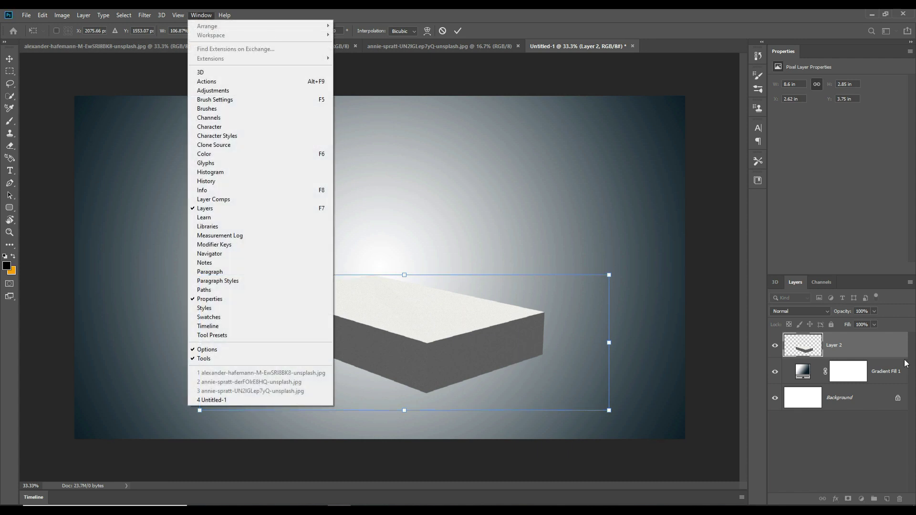
{"action": "left_click", "coordinate": [878, 350]}
Switch to the workspace that shows the Swatches, Navigator and Layers panels.
{"action": "left_click", "coordinate": [200, 15]}
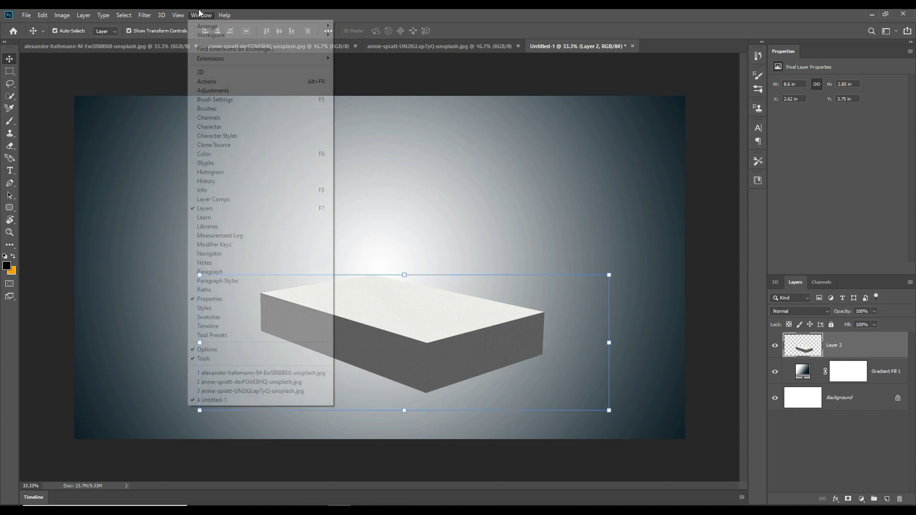
{"action": "mouse_move", "coordinate": [214, 35]}
{"action": "left_click", "coordinate": [399, 35]}
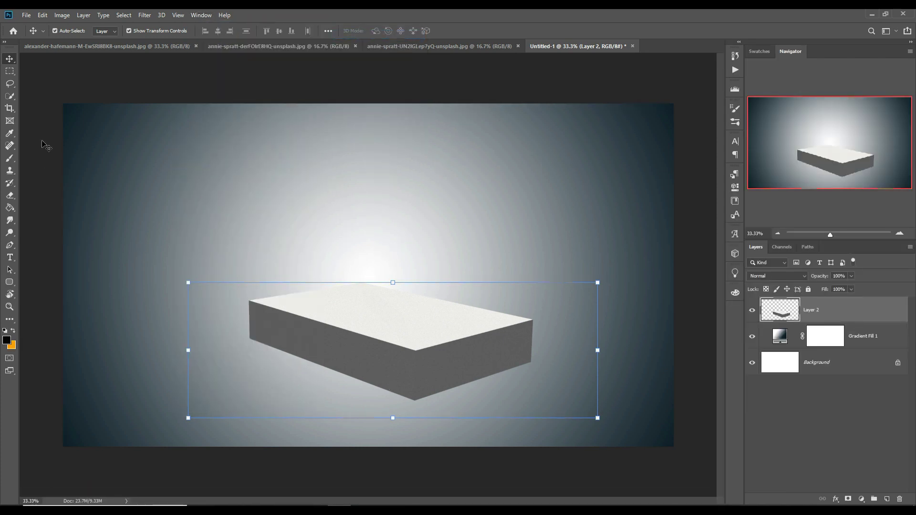
Select the slab's short dark front-right face with the Polygonal Lasso by outlining its four corners.
{"action": "left_click", "coordinate": [8, 86]}
{"action": "left_click", "coordinate": [52, 92]}
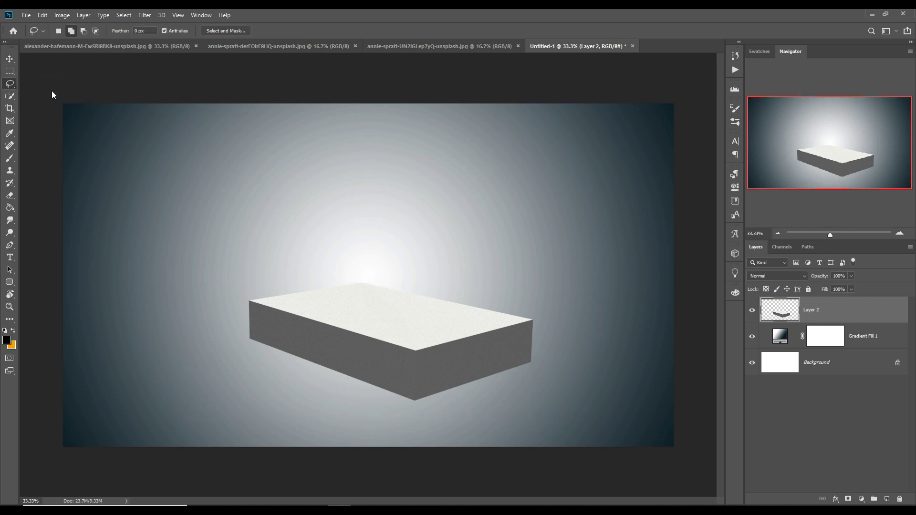
{"action": "key", "text": "ctrl+plus"}
{"action": "key", "text": "ctrl+plus"}
{"action": "key", "text": "ctrl+plus"}
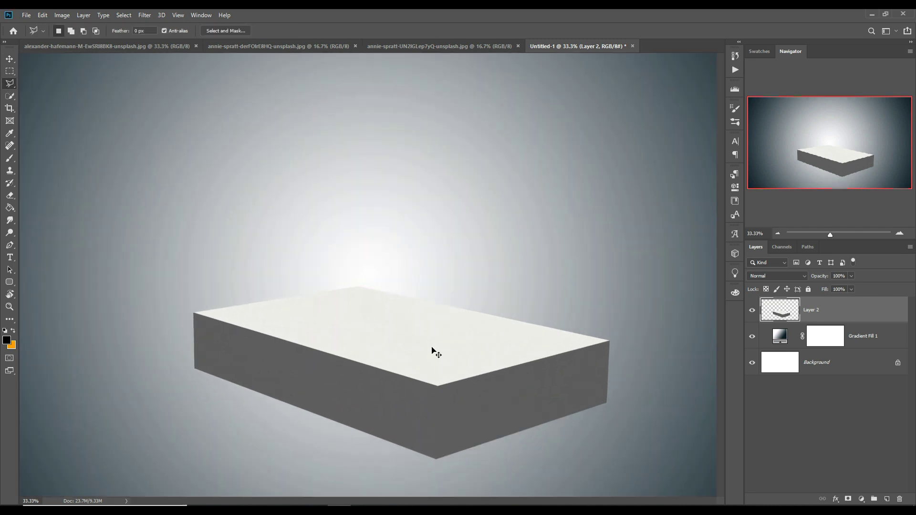
{"action": "left_click_drag", "start_coordinate": [477, 432], "coordinate": [277, 146]}
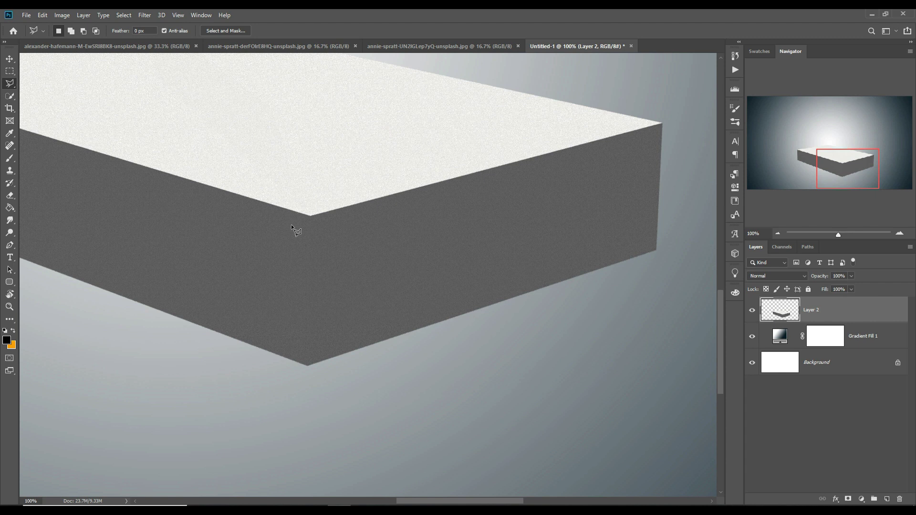
{"action": "left_click", "coordinate": [310, 216]}
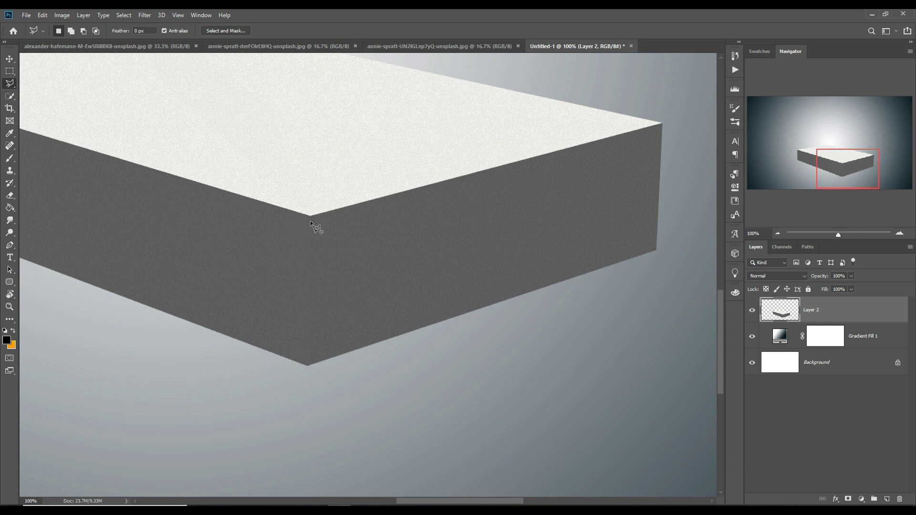
{"action": "left_click", "coordinate": [308, 365]}
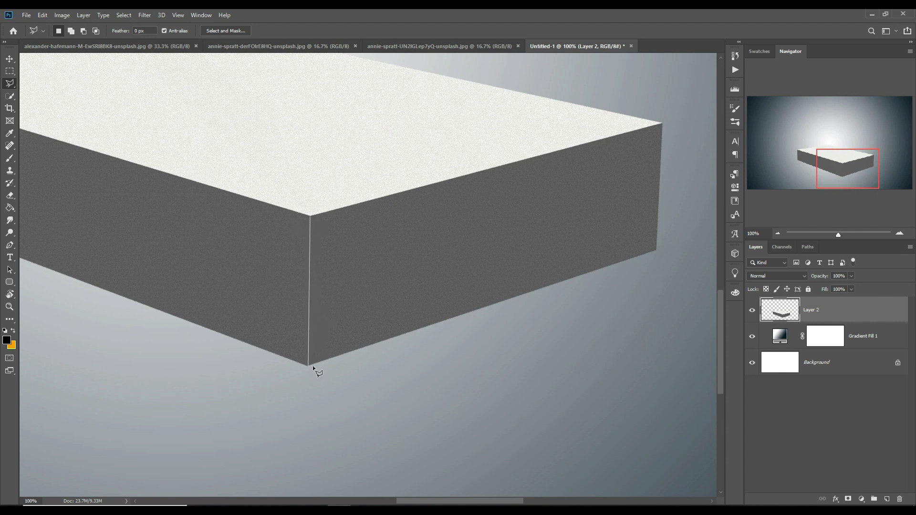
{"action": "left_click", "coordinate": [657, 250]}
{"action": "left_click", "coordinate": [662, 123]}
{"action": "left_click", "coordinate": [310, 215]}
Add a layer and fill the selected short face with a near-white (#fbfdfd) Solid Color fill layer.
{"action": "left_click", "coordinate": [887, 499]}
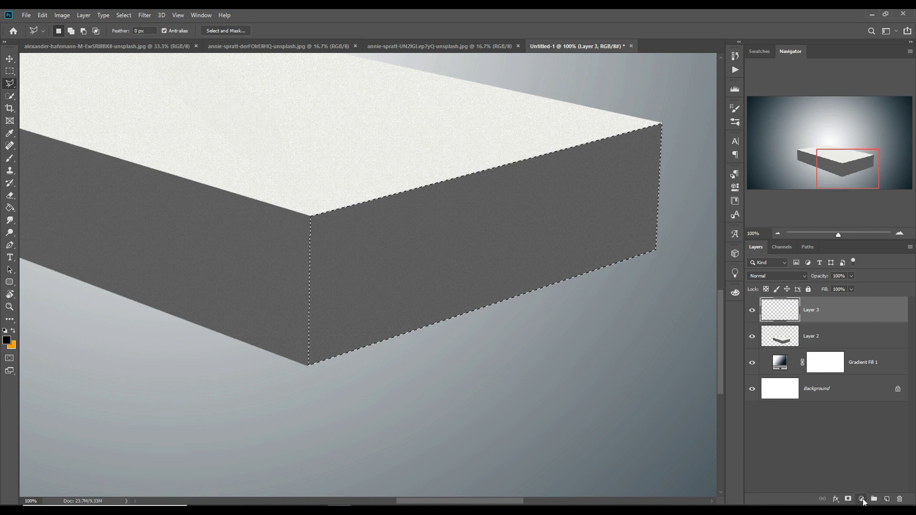
{"action": "left_click", "coordinate": [861, 499]}
{"action": "left_click", "coordinate": [847, 332]}
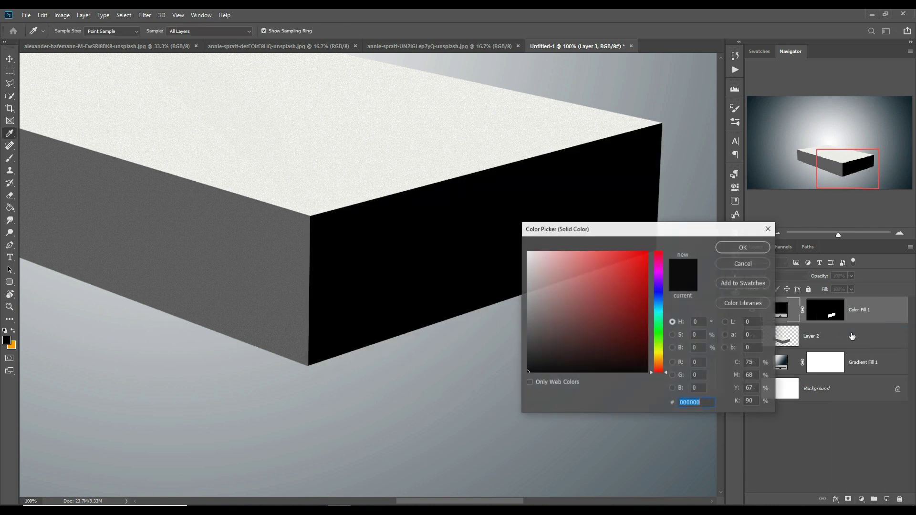
{"action": "left_click", "coordinate": [528, 254]}
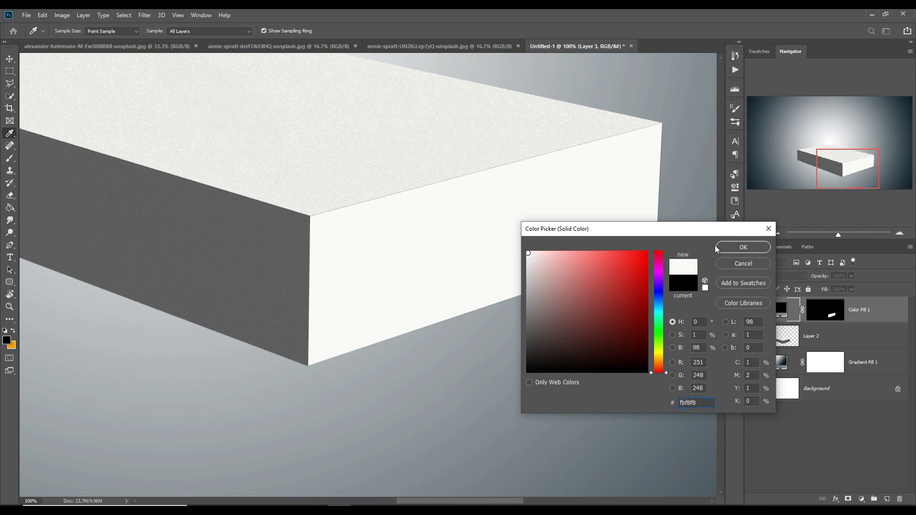
{"action": "left_click", "coordinate": [662, 310]}
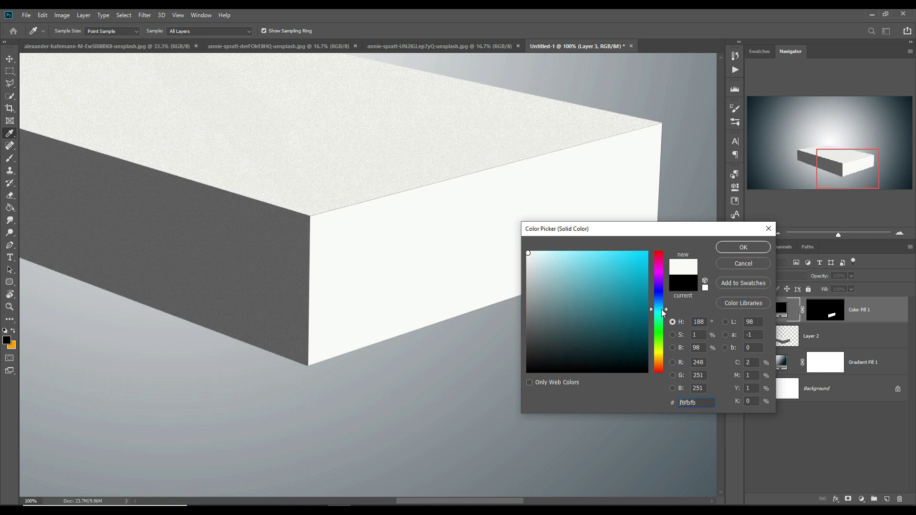
{"action": "left_click", "coordinate": [556, 255]}
{"action": "left_click", "coordinate": [549, 252]}
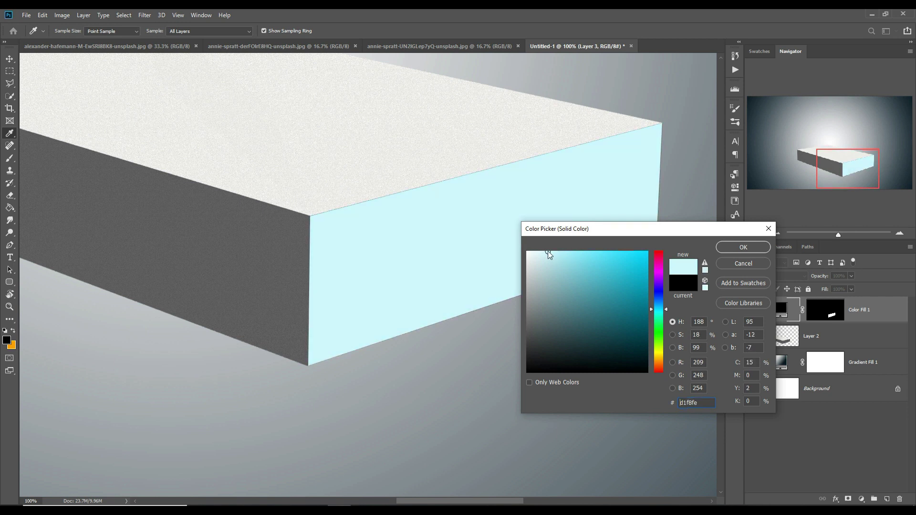
{"action": "left_click", "coordinate": [539, 253]}
{"action": "left_click", "coordinate": [529, 254]}
{"action": "left_click", "coordinate": [743, 249]}
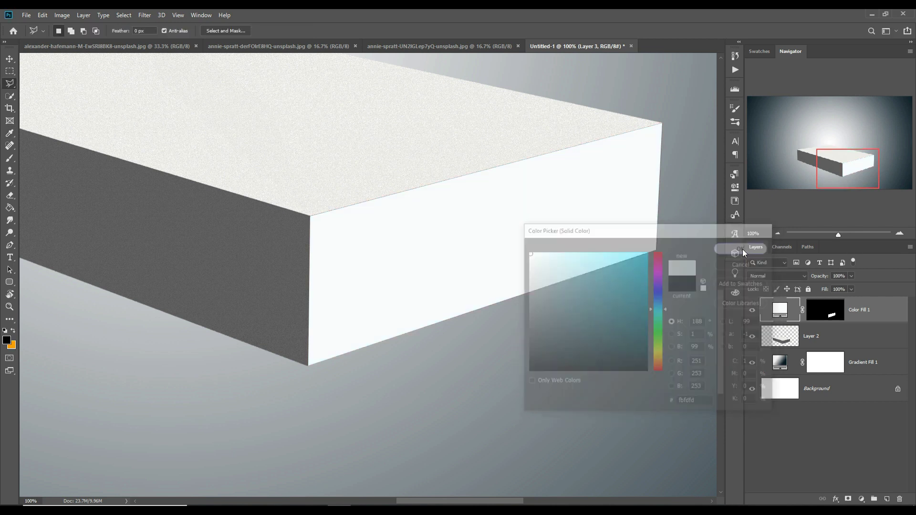
Outline the slab's long dark front-left face with the Polygonal Lasso as a closed selection.
{"action": "left_click_drag", "start_coordinate": [295, 262], "coordinate": [547, 310]}
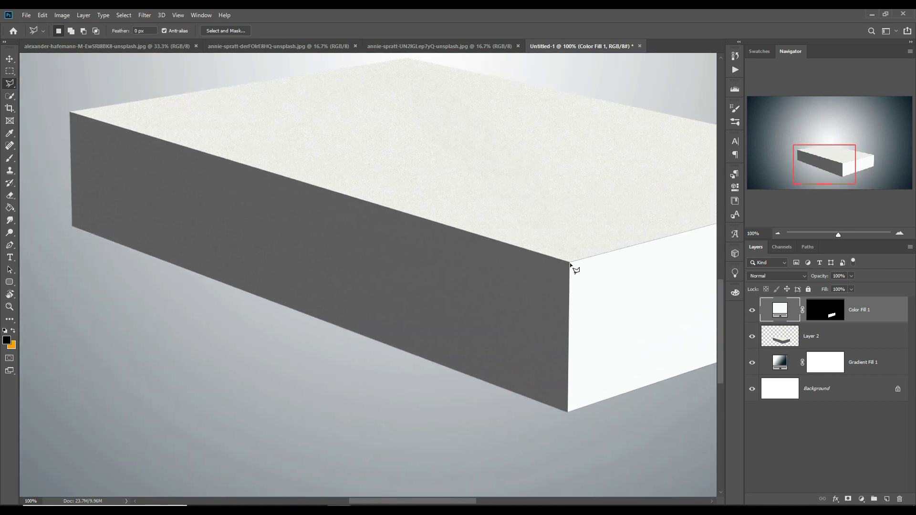
{"action": "left_click", "coordinate": [567, 413]}
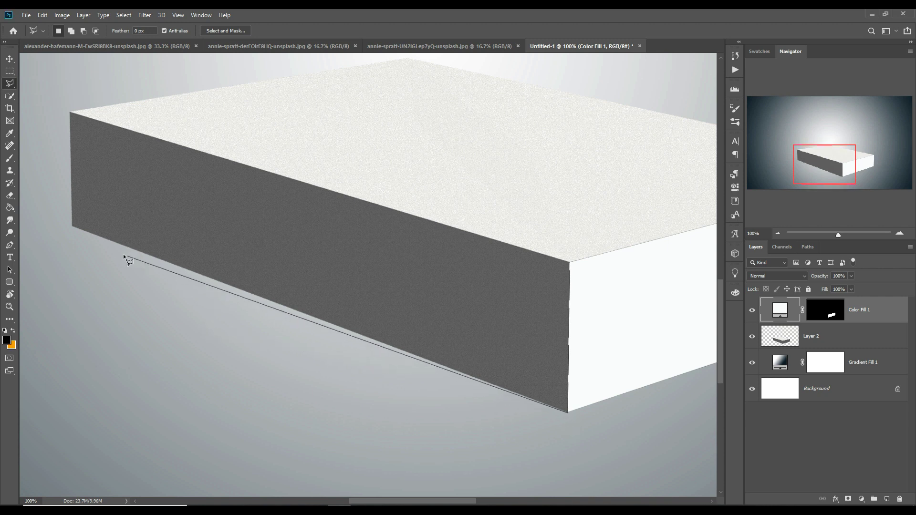
{"action": "left_click", "coordinate": [72, 226]}
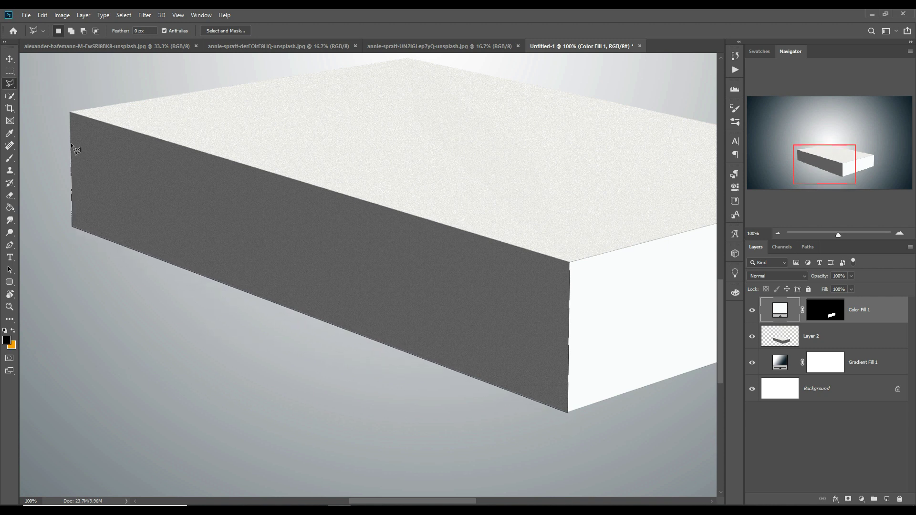
{"action": "left_click", "coordinate": [79, 114]}
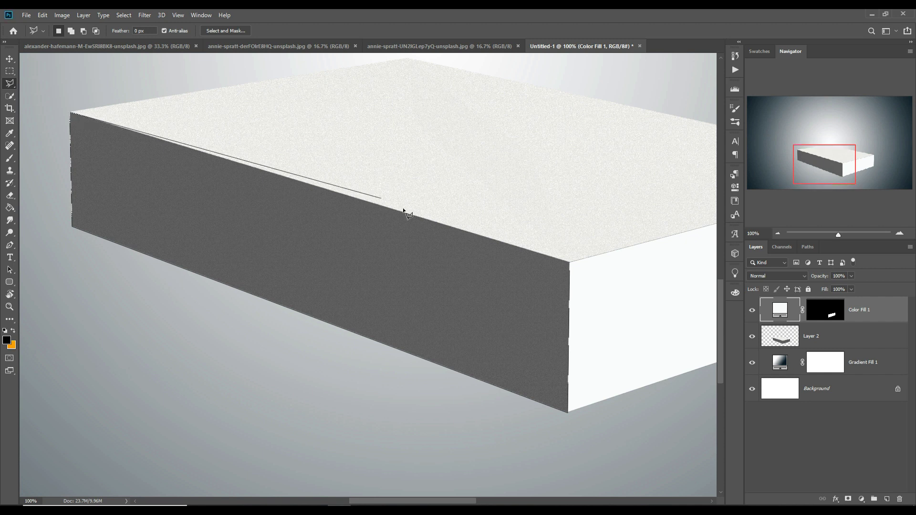
{"action": "left_click", "coordinate": [571, 263]}
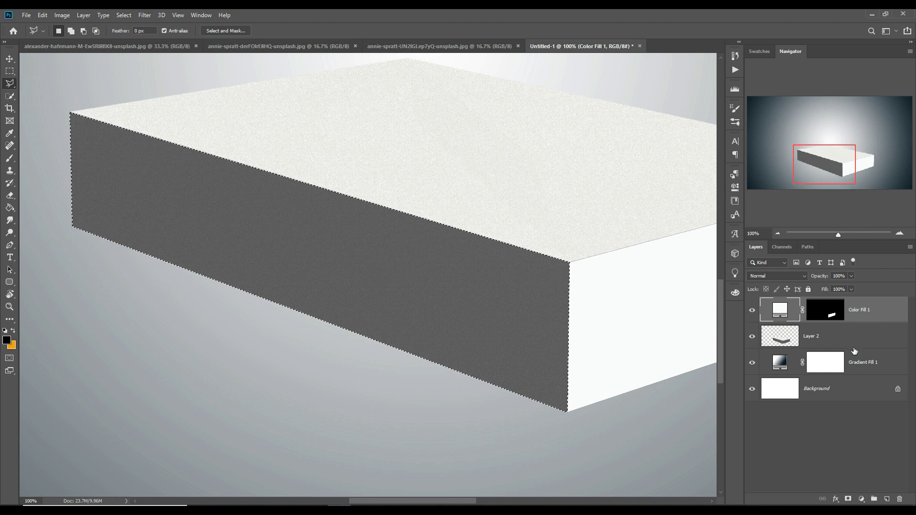
Add a layer and fill the selected long face with a near-white Solid Color fill layer.
{"action": "left_click", "coordinate": [887, 499]}
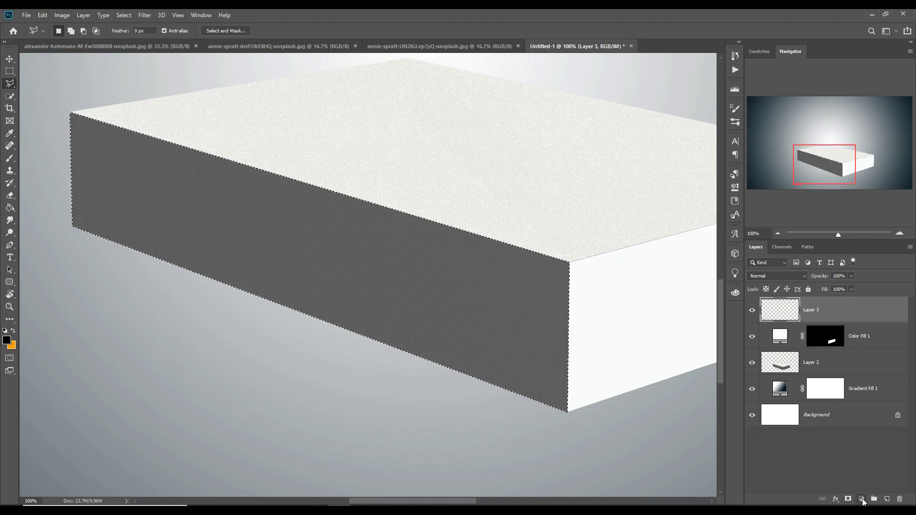
{"action": "left_click", "coordinate": [862, 499]}
{"action": "left_click", "coordinate": [859, 332]}
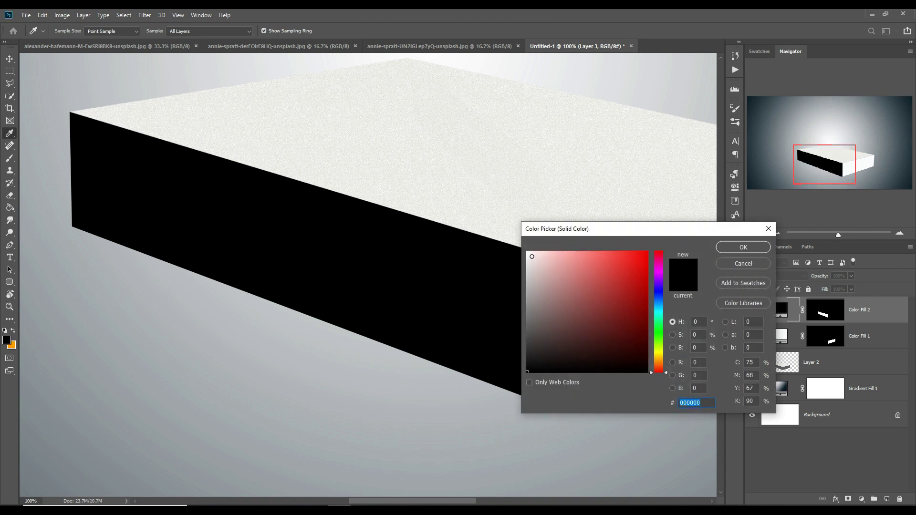
{"action": "left_click", "coordinate": [528, 252]}
{"action": "left_click", "coordinate": [724, 248]}
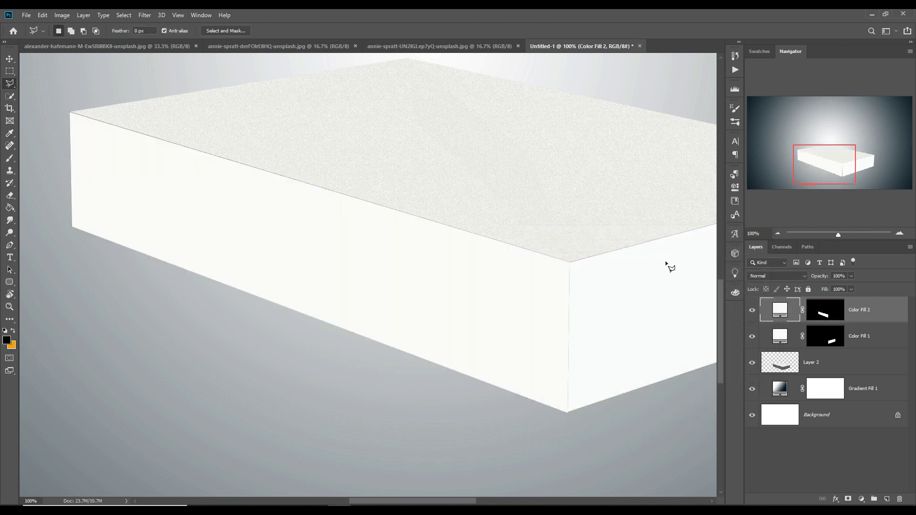
Switch to the tall iceberg photo and select the iceberg with the Quick Selection tool.
{"action": "left_click", "coordinate": [10, 58]}
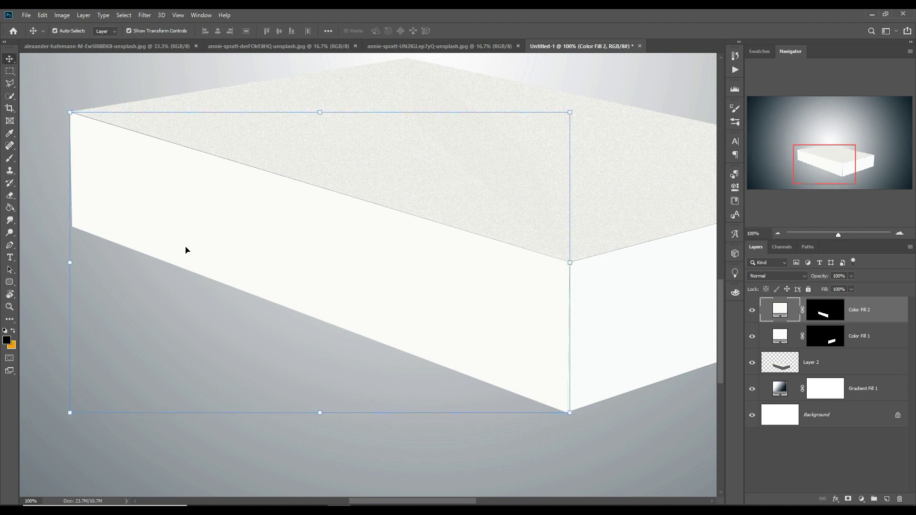
{"action": "key", "text": "ctrl+minus"}
{"action": "key", "text": "ctrl+minus"}
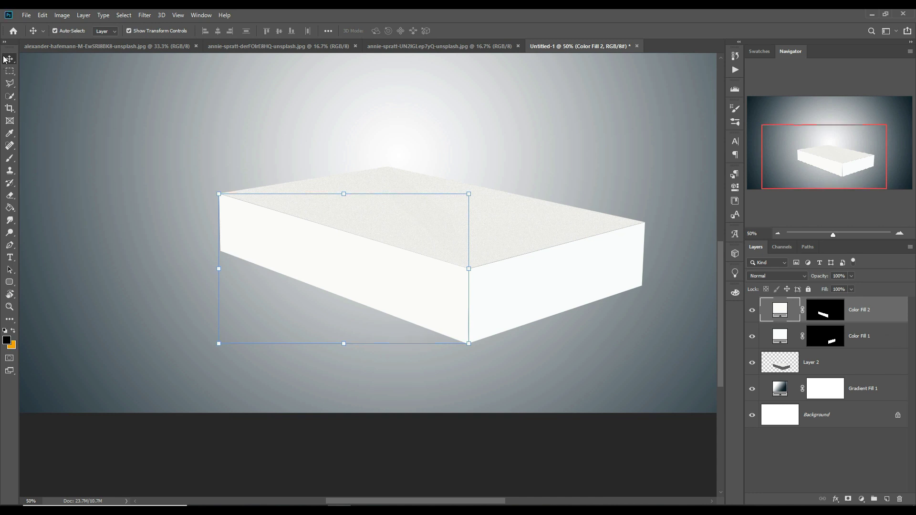
{"action": "left_click", "coordinate": [118, 47]}
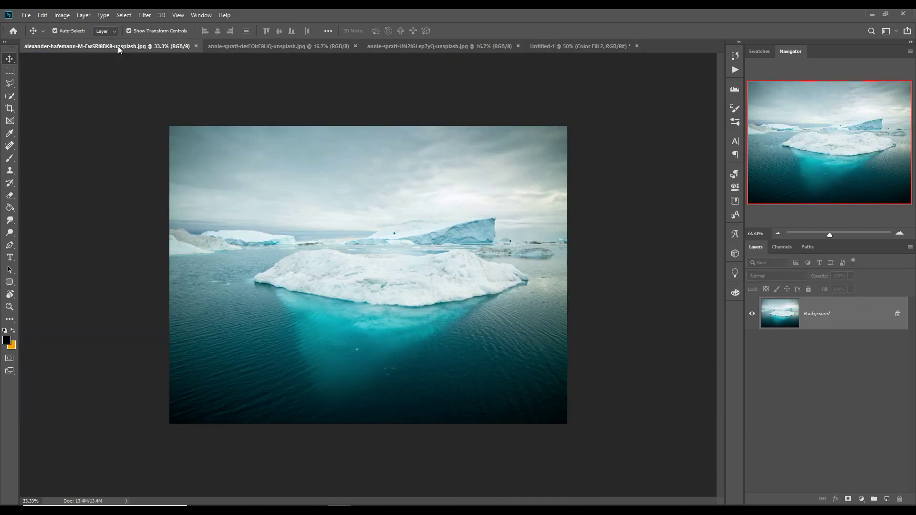
{"action": "left_click", "coordinate": [262, 48]}
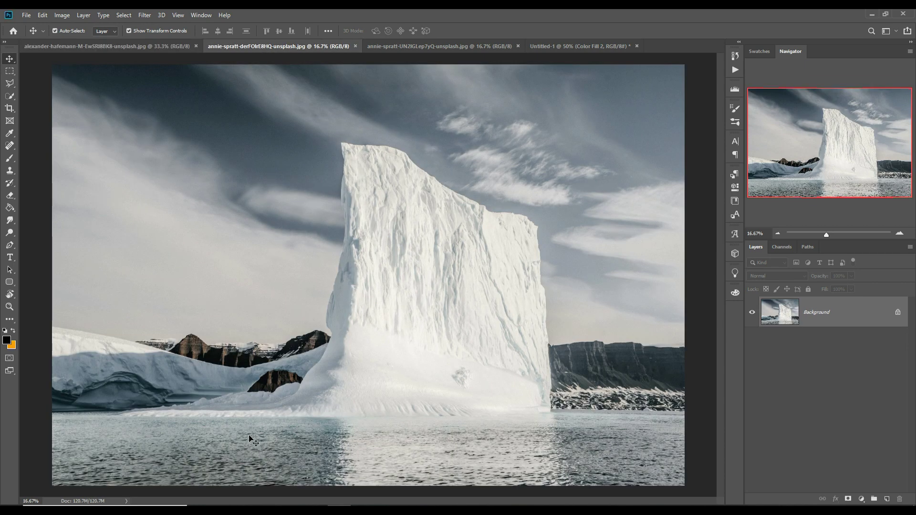
{"action": "left_click", "coordinate": [9, 244]}
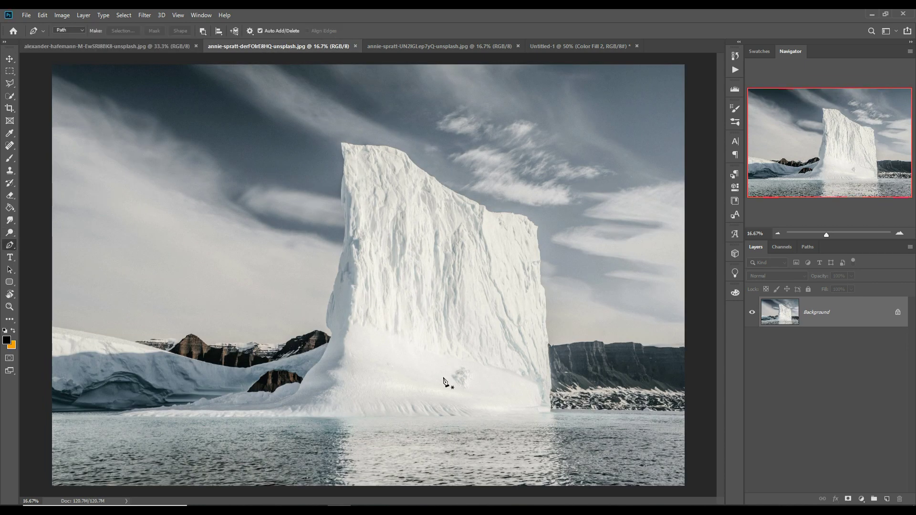
{"action": "left_click", "coordinate": [10, 97]}
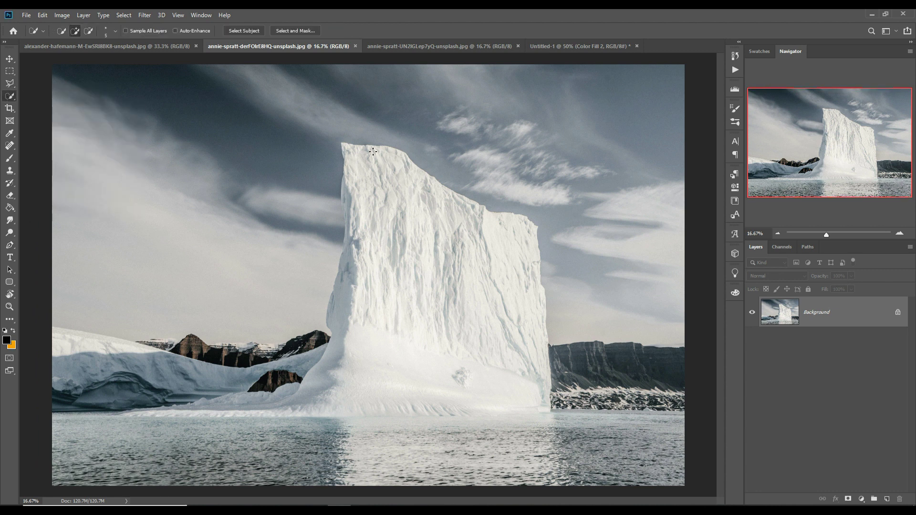
{"action": "mouse_move", "coordinate": [370, 154]}
{"action": "left_mouse_down"}
{"action": "mouse_move", "coordinate": [406, 191]}
{"action": "mouse_move", "coordinate": [431, 266]}
{"action": "mouse_move", "coordinate": [497, 267]}
{"action": "mouse_move", "coordinate": [524, 238]}
{"action": "mouse_move", "coordinate": [529, 335]}
{"action": "left_mouse_up"}
{"action": "left_click_drag", "start_coordinate": [526, 381], "coordinate": [535, 345]}
{"action": "left_click_drag", "start_coordinate": [475, 408], "coordinate": [365, 404]}
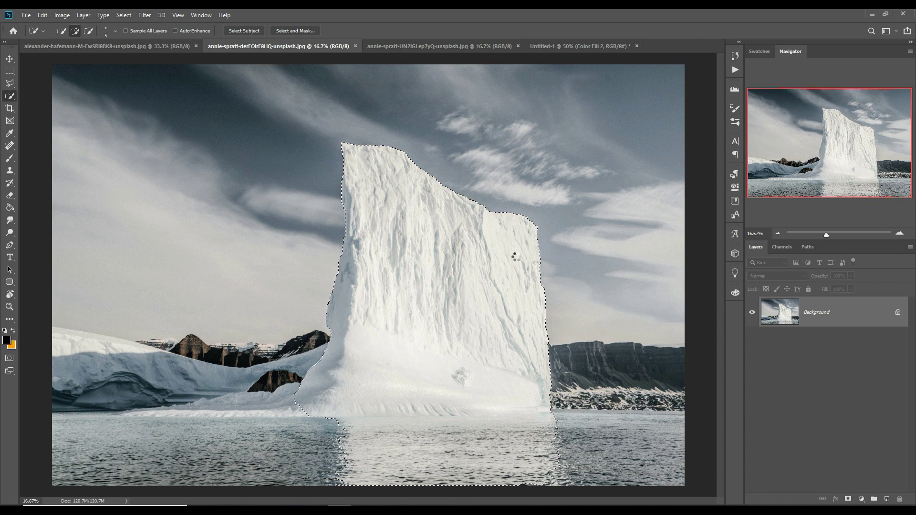
Float the tall iceberg photo, copy the selected iceberg into the Untitled-1 composition and minimize the photo window.
{"action": "left_click", "coordinate": [5, 60]}
{"action": "left_click_drag", "start_coordinate": [256, 49], "coordinate": [562, 101]}
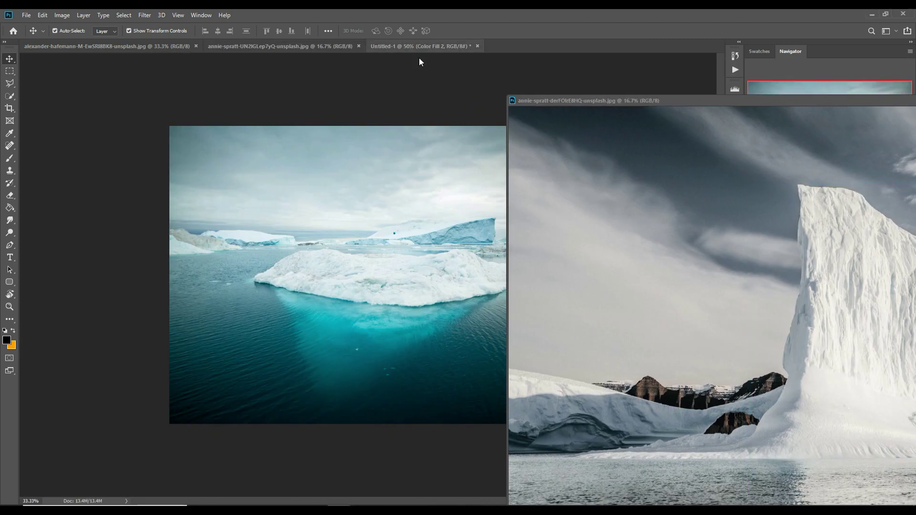
{"action": "left_click", "coordinate": [420, 47]}
{"action": "left_click", "coordinate": [886, 277]}
{"action": "left_click_drag", "start_coordinate": [868, 277], "coordinate": [392, 188]}
{"action": "left_click_drag", "start_coordinate": [846, 102], "coordinate": [430, 252]}
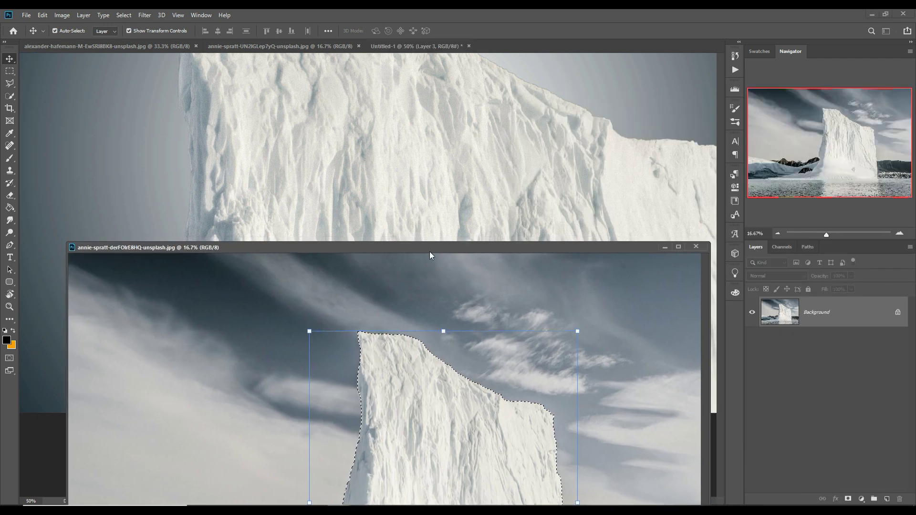
{"action": "left_click", "coordinate": [664, 248]}
Scale the pasted iceberg down proportionally, position it over the slab's top surface and commit the transformation.
{"action": "left_click_drag", "start_coordinate": [36, 451], "coordinate": [557, 446]}
{"action": "left_click_drag", "start_coordinate": [639, 372], "coordinate": [382, 150]}
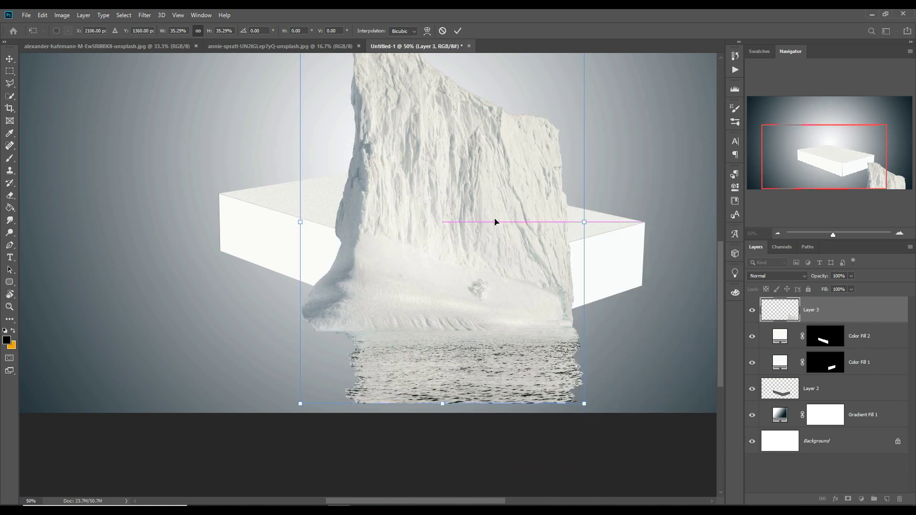
{"action": "left_click_drag", "start_coordinate": [562, 240], "coordinate": [410, 172]}
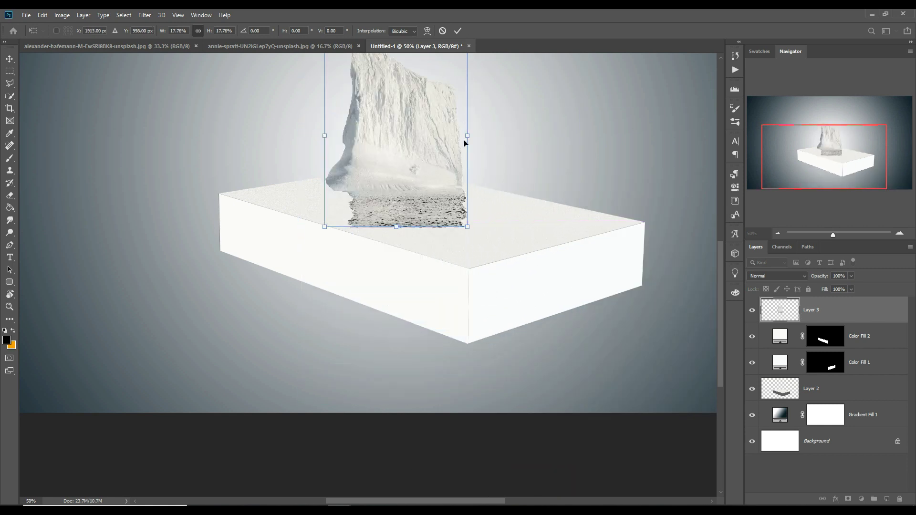
{"action": "left_click_drag", "start_coordinate": [471, 138], "coordinate": [465, 188]}
{"action": "left_click_drag", "start_coordinate": [485, 89], "coordinate": [482, 100]}
{"action": "left_click_drag", "start_coordinate": [455, 189], "coordinate": [458, 183]}
{"action": "key", "text": "Return"}
Switch to the arched iceberg photo and start a Pen path along the waterline of the iceberg's left block.
{"action": "left_click", "coordinate": [84, 49]}
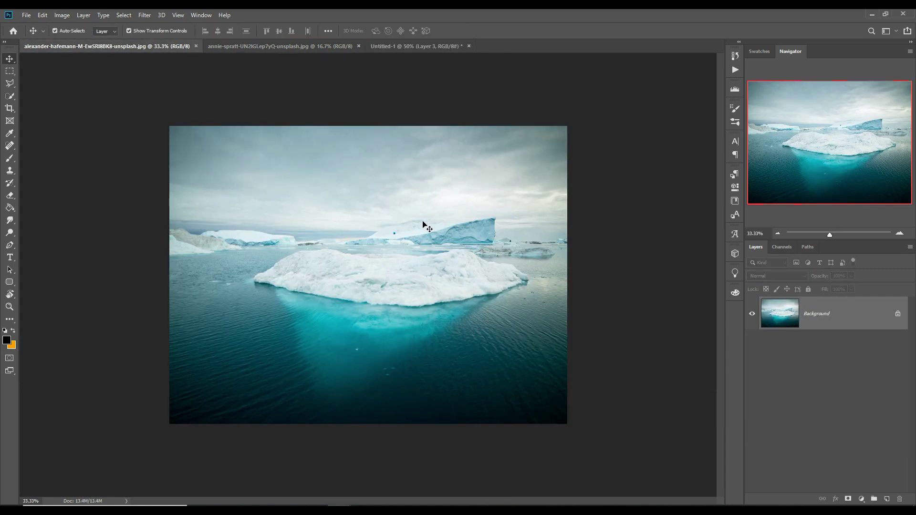
{"action": "key", "text": "ctrl+Tab"}
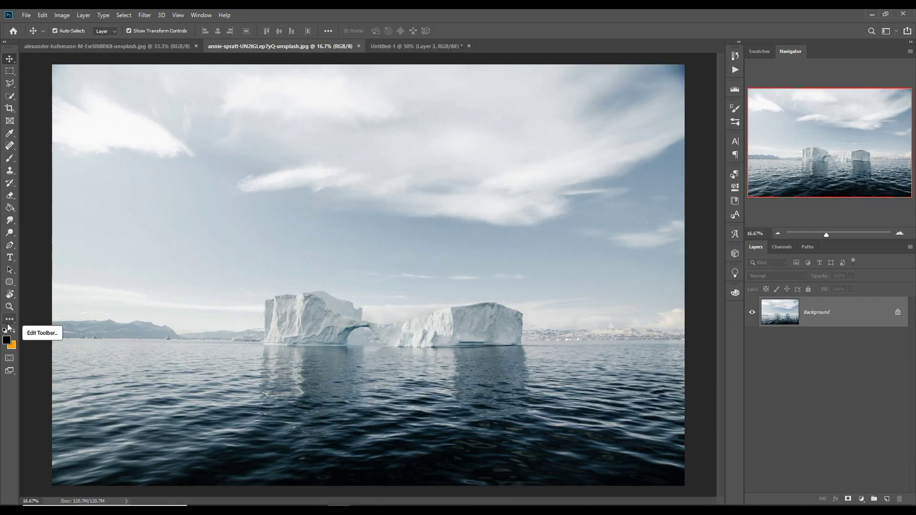
{"action": "key", "text": "p"}
{"action": "key", "text": "ctrl+plus"}
{"action": "key", "text": "ctrl+plus"}
{"action": "key", "text": "ctrl+plus"}
{"action": "key", "text": "ctrl+plus"}
{"action": "left_click_drag", "start_coordinate": [311, 354], "coordinate": [523, 110]}
{"action": "left_click", "coordinate": [476, 307]}
{"action": "left_click_drag", "start_coordinate": [314, 305], "coordinate": [292, 306]}
{"action": "left_click_drag", "start_coordinate": [264, 305], "coordinate": [251, 304]}
{"action": "left_click_drag", "start_coordinate": [218, 305], "coordinate": [205, 305]}
{"action": "left_click", "coordinate": [165, 305]}
Continue the path up the left edge of the arched iceberg and along the left block's top ridge.
{"action": "left_click_drag", "start_coordinate": [163, 283], "coordinate": [165, 273]}
{"action": "left_click_drag", "start_coordinate": [168, 251], "coordinate": [168, 238]}
{"action": "left_click_drag", "start_coordinate": [163, 187], "coordinate": [164, 181]}
{"action": "left_click_drag", "start_coordinate": [166, 149], "coordinate": [166, 142]}
{"action": "left_click", "coordinate": [172, 122]}
{"action": "left_click", "coordinate": [208, 109]}
{"action": "left_click_drag", "start_coordinate": [246, 101], "coordinate": [256, 101]}
{"action": "left_click_drag", "start_coordinate": [293, 104], "coordinate": [354, 90]}
{"action": "left_click", "coordinate": [310, 98]}
{"action": "left_click_drag", "start_coordinate": [376, 86], "coordinate": [401, 89]}
{"action": "left_click", "coordinate": [421, 99]}
{"action": "left_click_drag", "start_coordinate": [442, 112], "coordinate": [472, 123]}
{"action": "left_click_drag", "start_coordinate": [498, 128], "coordinate": [501, 128]}
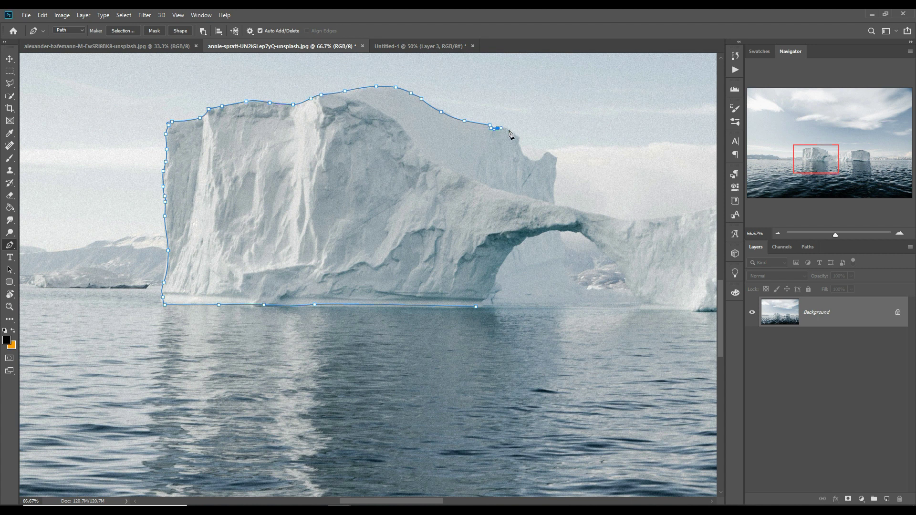
Extend the path past the arch and along the top edge of the iceberg's right block.
{"action": "left_click", "coordinate": [565, 206]}
{"action": "left_click_drag", "start_coordinate": [603, 216], "coordinate": [653, 221]}
{"action": "left_click_drag", "start_coordinate": [693, 211], "coordinate": [313, 217]}
{"action": "left_click_drag", "start_coordinate": [360, 204], "coordinate": [369, 201]}
{"action": "left_click_drag", "start_coordinate": [498, 164], "coordinate": [517, 160]}
{"action": "left_click_drag", "start_coordinate": [534, 158], "coordinate": [599, 149]}
{"action": "left_click_drag", "start_coordinate": [646, 139], "coordinate": [658, 137]}
{"action": "left_click_drag", "start_coordinate": [693, 137], "coordinate": [289, 145]}
{"action": "left_click", "coordinate": [296, 142]}
{"action": "left_click", "coordinate": [303, 146]}
{"action": "left_click", "coordinate": [305, 149]}
{"action": "left_click", "coordinate": [327, 153]}
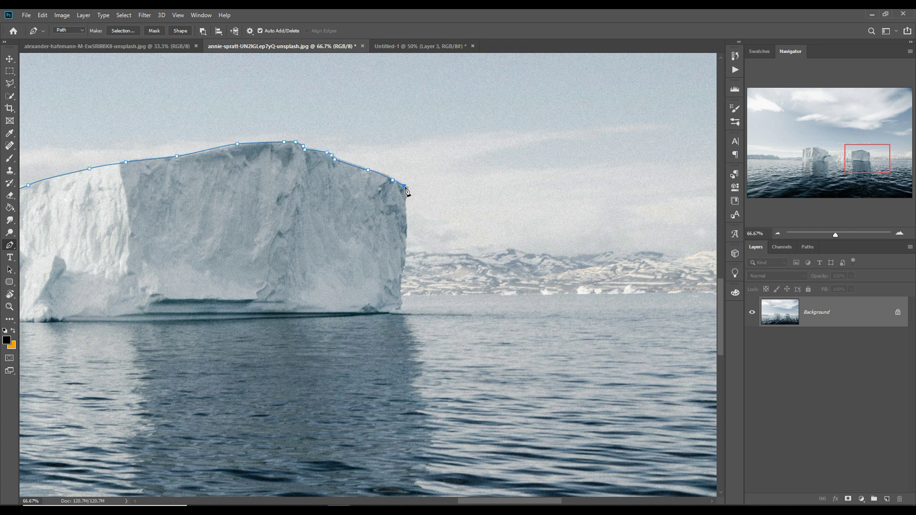
Trace the path down the right block's outer edge and back along its waterline to the arch opening.
{"action": "left_click_drag", "start_coordinate": [407, 232], "coordinate": [407, 238]}
{"action": "left_click_drag", "start_coordinate": [405, 259], "coordinate": [404, 265]}
{"action": "left_click", "coordinate": [402, 285]}
{"action": "left_click", "coordinate": [400, 310]}
{"action": "left_click_drag", "start_coordinate": [23, 340], "coordinate": [520, 284]}
{"action": "left_click", "coordinate": [352, 262]}
{"action": "left_click_drag", "start_coordinate": [643, 257], "coordinate": [482, 260]}
{"action": "left_click", "coordinate": [490, 250]}
{"action": "left_click_drag", "start_coordinate": [331, 250], "coordinate": [538, 336]}
{"action": "left_click", "coordinate": [405, 342]}
Trace the path around the inner edge of the arch opening and close it at the waterline of the left block.
{"action": "left_click", "coordinate": [390, 320]}
{"action": "left_click", "coordinate": [387, 313]}
{"action": "left_click", "coordinate": [379, 302]}
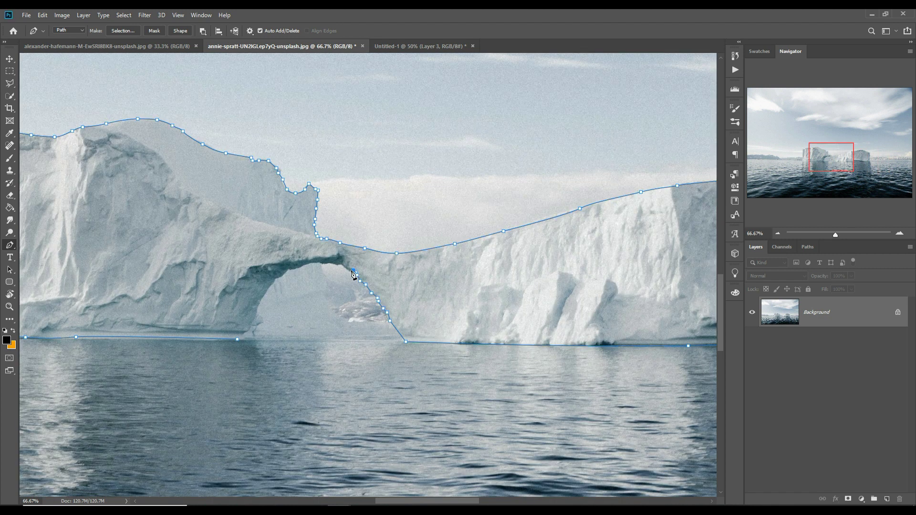
{"action": "left_click", "coordinate": [253, 336]}
{"action": "left_click", "coordinate": [237, 339]}
Convert the closed iceberg path to a selection and invert that selection.
{"action": "key", "text": "ctrl+0"}
{"action": "right_click", "coordinate": [291, 107]}
{"action": "left_click", "coordinate": [321, 147]}
{"action": "left_click", "coordinate": [508, 144]}
{"action": "left_click", "coordinate": [124, 15]}
{"action": "left_click", "coordinate": [133, 54]}
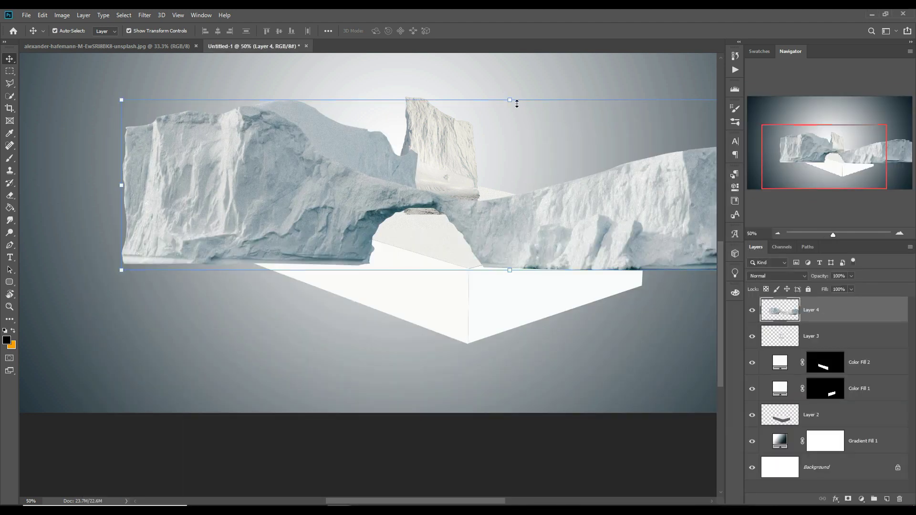
Scale down the arched iceberg in the composition and move its layer below Layer 3.
{"action": "left_click_drag", "start_coordinate": [518, 103], "coordinate": [549, 144]}
{"action": "left_click", "coordinate": [458, 31]}
{"action": "left_click_drag", "start_coordinate": [875, 315], "coordinate": [872, 352]}
Scale the arched iceberg down further and place it along the left rear part of the slab.
{"action": "left_click_drag", "start_coordinate": [549, 175], "coordinate": [453, 194]}
{"action": "left_click_drag", "start_coordinate": [454, 141], "coordinate": [420, 142]}
{"action": "left_click_drag", "start_coordinate": [272, 178], "coordinate": [246, 197]}
{"action": "left_click_drag", "start_coordinate": [454, 195], "coordinate": [421, 194]}
{"action": "left_click_drag", "start_coordinate": [388, 168], "coordinate": [386, 173]}
{"action": "left_click", "coordinate": [457, 31]}
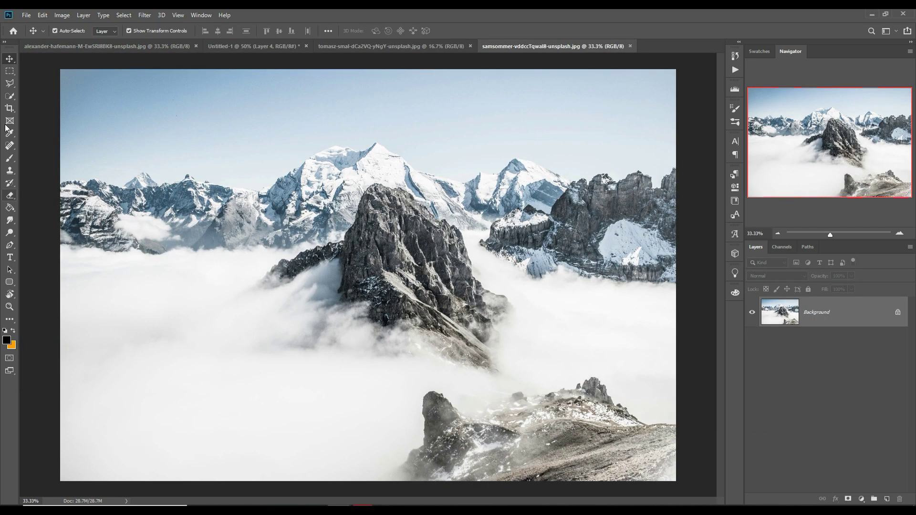
Select everything below the sky in the mountain photo with the Quick Selection tool, enlarging the brush to 40.
{"action": "key", "text": "w"}
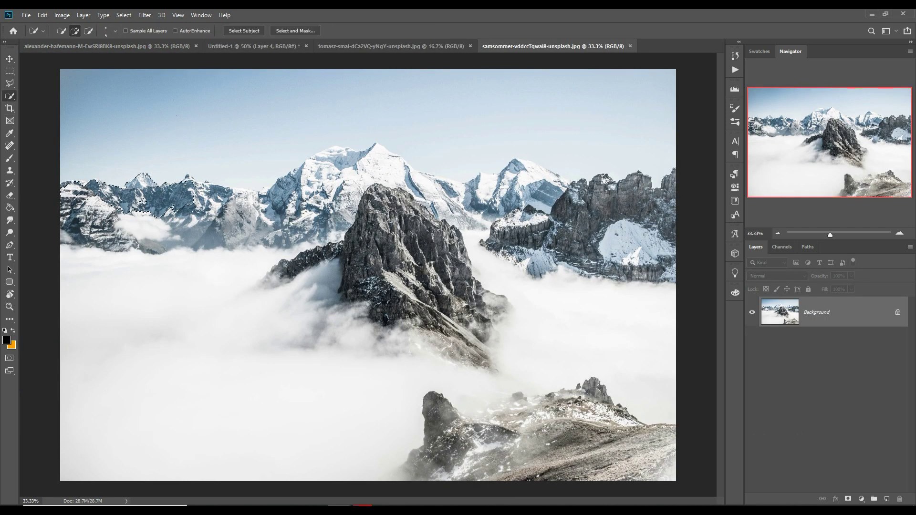
{"action": "mouse_move", "coordinate": [190, 197]}
{"action": "left_mouse_down"}
{"action": "mouse_move", "coordinate": [208, 205]}
{"action": "mouse_move", "coordinate": [282, 193]}
{"action": "mouse_move", "coordinate": [373, 164]}
{"action": "mouse_move", "coordinate": [437, 185]}
{"action": "mouse_move", "coordinate": [530, 193]}
{"action": "mouse_move", "coordinate": [211, 407]}
{"action": "mouse_move", "coordinate": [419, 278]}
{"action": "mouse_move", "coordinate": [553, 239]}
{"action": "mouse_move", "coordinate": [643, 333]}
{"action": "mouse_move", "coordinate": [582, 436]}
{"action": "mouse_move", "coordinate": [515, 443]}
{"action": "left_mouse_up"}
{"action": "key", "text": "bracketright"}
{"action": "key", "text": "bracketright"}
{"action": "key", "text": "bracketright"}
{"action": "key", "text": "bracketright"}
{"action": "key", "text": "bracketright"}
{"action": "key", "text": "bracketright"}
{"action": "key", "text": "bracketright"}
{"action": "key", "text": "bracketright"}
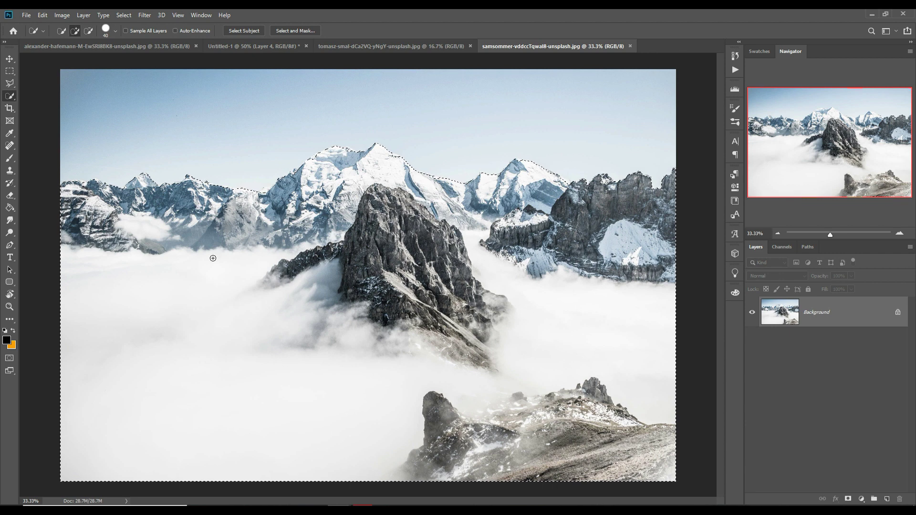
Copy the selected mountains and clouds into the slab composition and close the mountain photo.
{"action": "left_click", "coordinate": [9, 59]}
{"action": "left_click_drag", "start_coordinate": [544, 47], "coordinate": [546, 82]}
{"action": "left_click_drag", "start_coordinate": [826, 236], "coordinate": [392, 214]}
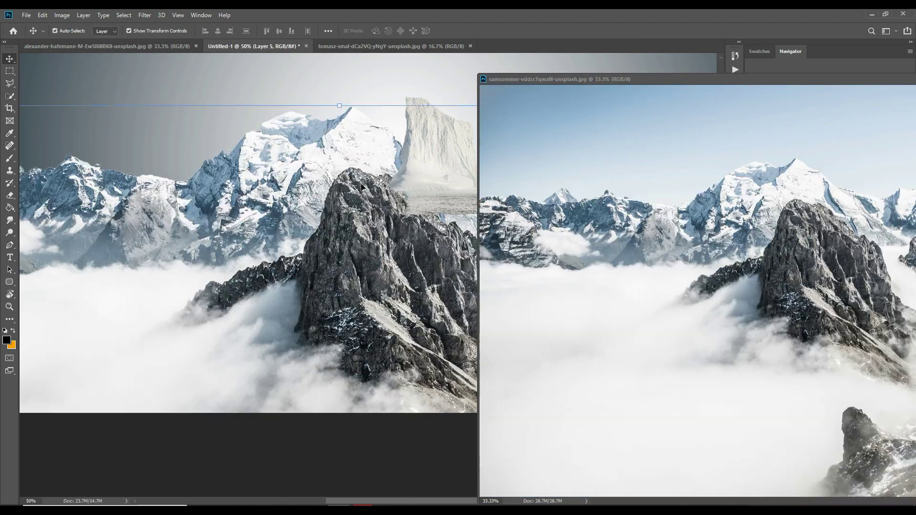
{"action": "left_click_drag", "start_coordinate": [644, 85], "coordinate": [238, 201]}
{"action": "left_click", "coordinate": [656, 202]}
Scale the mountain layer to 46.13% width and 41.96% height so it spans the slab.
{"action": "left_click_drag", "start_coordinate": [338, 108], "coordinate": [340, 358]}
{"action": "left_click_drag", "start_coordinate": [350, 387], "coordinate": [424, 169]}
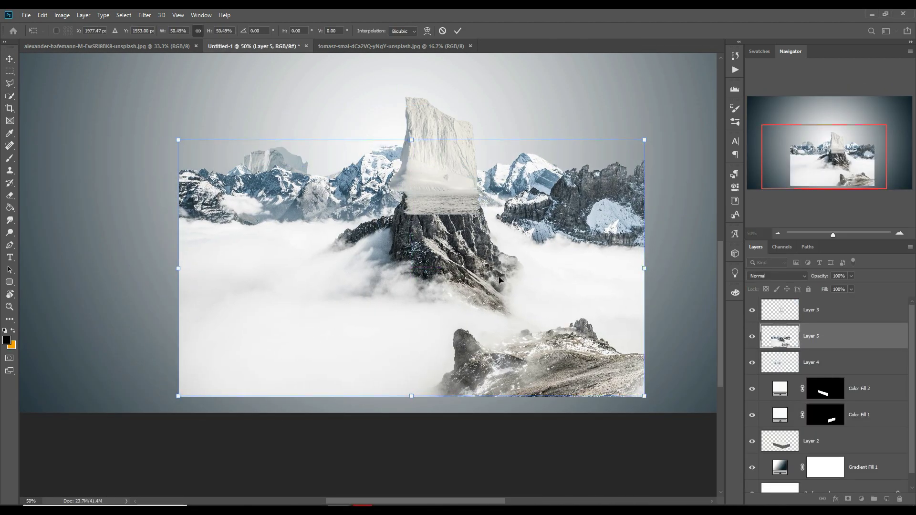
{"action": "left_click_drag", "start_coordinate": [411, 397], "coordinate": [412, 353]}
{"action": "left_click_drag", "start_coordinate": [465, 287], "coordinate": [465, 282]}
{"action": "left_click_drag", "start_coordinate": [606, 243], "coordinate": [645, 245]}
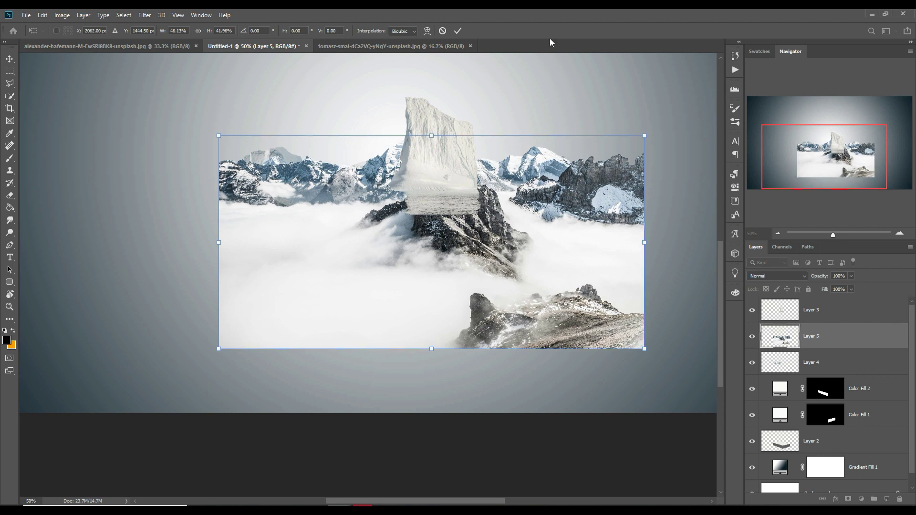
{"action": "left_click", "coordinate": [458, 31]}
Lower the opacity of the mountain layer, Layer 5, to 27%.
{"action": "left_click", "coordinate": [852, 277]}
{"action": "left_click_drag", "start_coordinate": [852, 287], "coordinate": [835, 288]}
{"action": "key", "text": "l"}
{"action": "left_click", "coordinate": [853, 277]}
Delete the part of the mountain layer below the slab's front top edges using a Polygonal Lasso selection, then deselect.
{"action": "left_click", "coordinate": [219, 193]}
{"action": "left_click", "coordinate": [470, 270]}
{"action": "left_click", "coordinate": [646, 223]}
{"action": "left_click", "coordinate": [659, 221]}
{"action": "left_click", "coordinate": [672, 364]}
{"action": "left_click", "coordinate": [589, 377]}
{"action": "left_click", "coordinate": [223, 377]}
{"action": "left_click", "coordinate": [178, 349]}
{"action": "left_click", "coordinate": [195, 218]}
{"action": "left_click", "coordinate": [218, 194]}
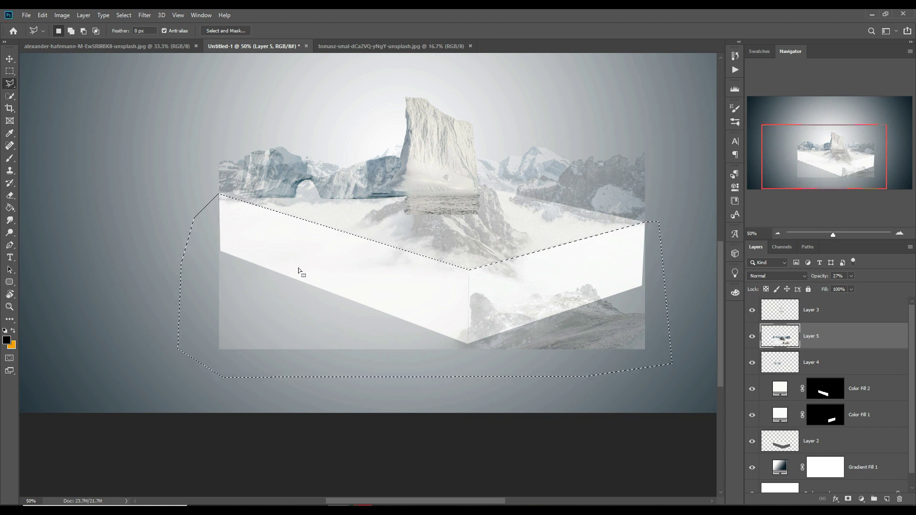
{"action": "key", "text": "Delete"}
{"action": "left_click", "coordinate": [126, 16]}
{"action": "left_click", "coordinate": [135, 33]}
Restore the mountain layer's opacity to 100%.
{"action": "left_click", "coordinate": [10, 59]}
{"action": "left_click", "coordinate": [852, 276]}
{"action": "left_click_drag", "start_coordinate": [850, 287], "coordinate": [890, 289]}
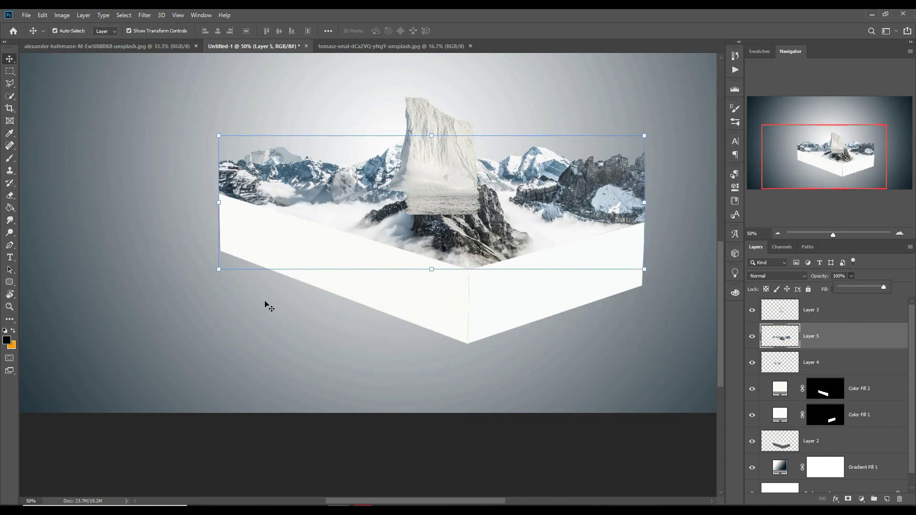
{"action": "key", "text": "ctrl+t"}
{"action": "left_click", "coordinate": [458, 28]}
Add a layer mask to Layer 3 and hide Layer 4.
{"action": "left_click", "coordinate": [830, 315]}
{"action": "left_click", "coordinate": [828, 333]}
{"action": "left_click", "coordinate": [829, 313]}
{"action": "left_click", "coordinate": [848, 499]}
{"action": "left_click", "coordinate": [754, 364]}
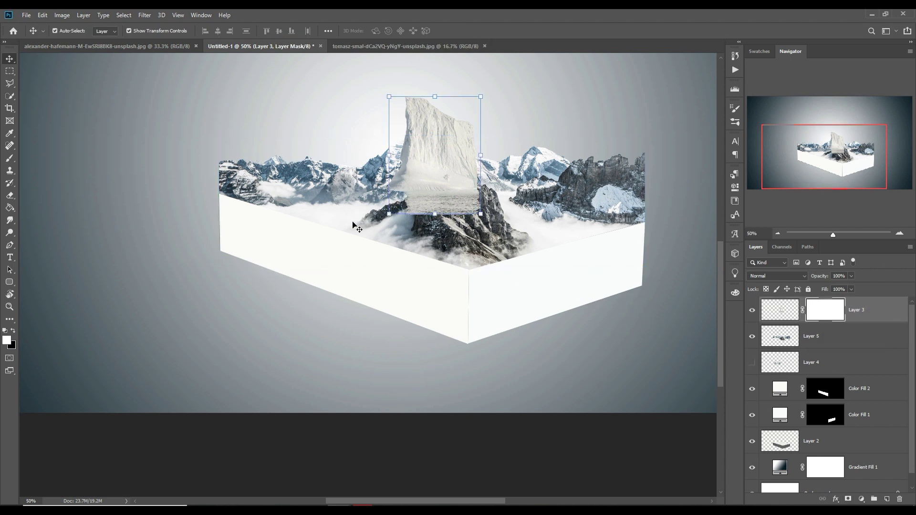
Stretch the Layer 3 iceberg to 483.98% width and rotate it 11.95° so it covers the slab's left face.
{"action": "left_click_drag", "start_coordinate": [437, 147], "coordinate": [31, 281]}
{"action": "left_click_drag", "start_coordinate": [271, 295], "coordinate": [297, 287]}
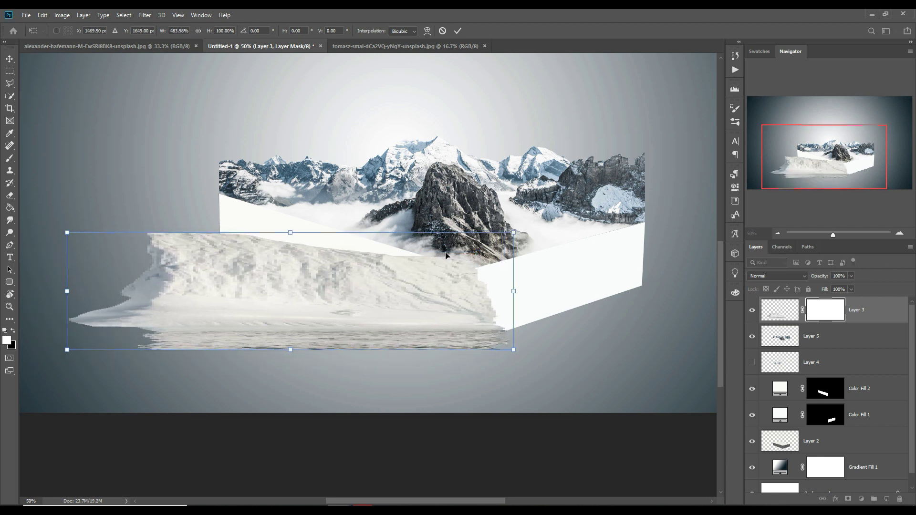
{"action": "left_click_drag", "start_coordinate": [538, 240], "coordinate": [546, 289]}
{"action": "left_click_drag", "start_coordinate": [338, 293], "coordinate": [345, 263]}
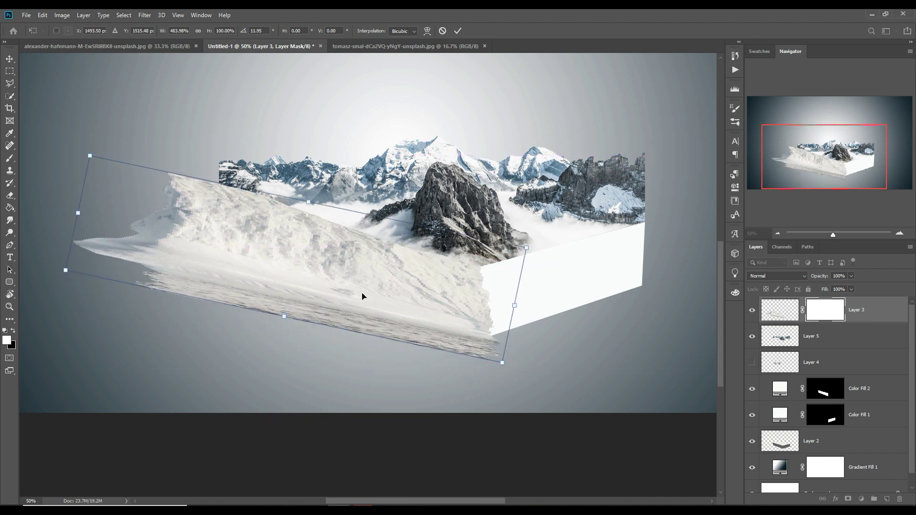
{"action": "left_click_drag", "start_coordinate": [289, 322], "coordinate": [285, 340]}
{"action": "left_click", "coordinate": [458, 32]}
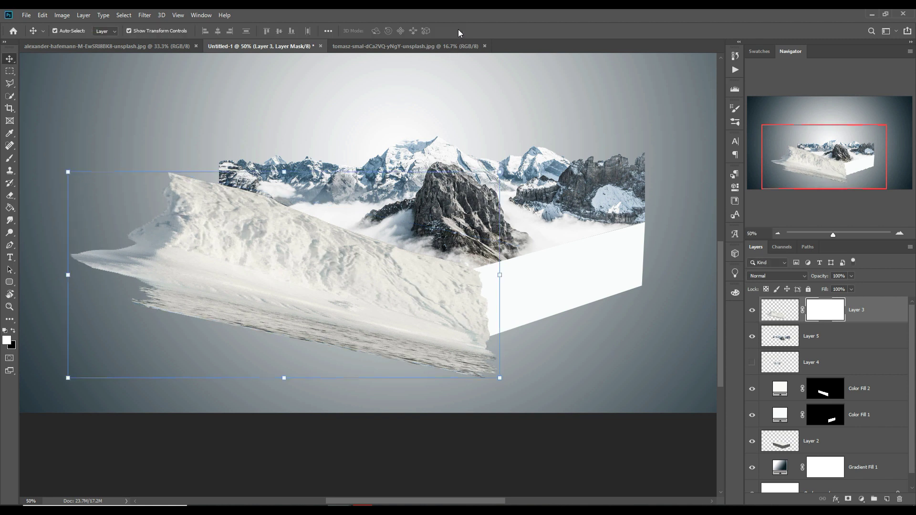
Set Layer 3's opacity to 75% and copy the part covering the slab's left face to a new layer.
{"action": "left_click", "coordinate": [852, 276]}
{"action": "left_click_drag", "start_coordinate": [844, 288], "coordinate": [841, 289]}
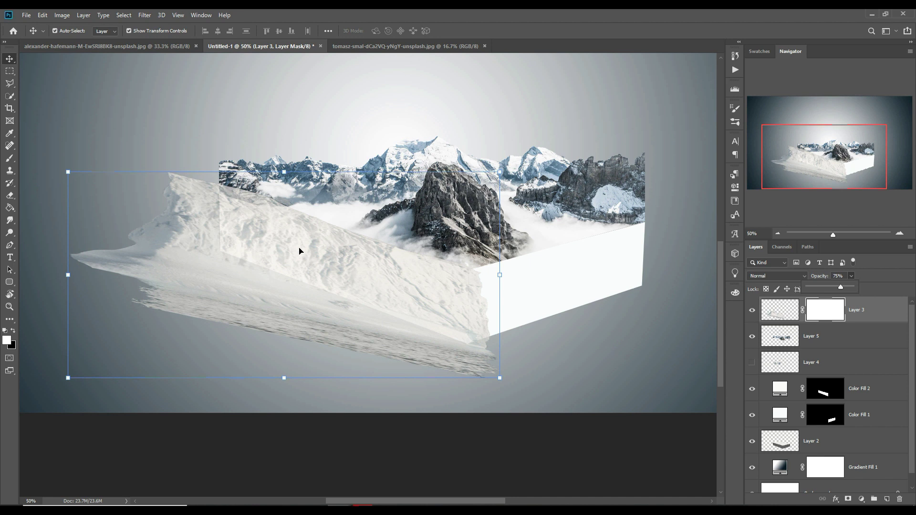
{"action": "left_click", "coordinate": [10, 83]}
{"action": "left_click", "coordinate": [219, 193]}
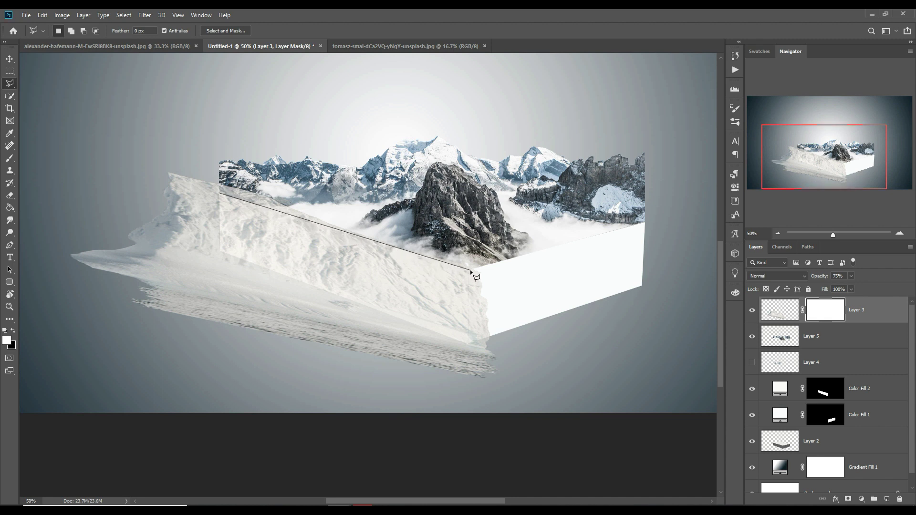
{"action": "left_click", "coordinate": [470, 345]}
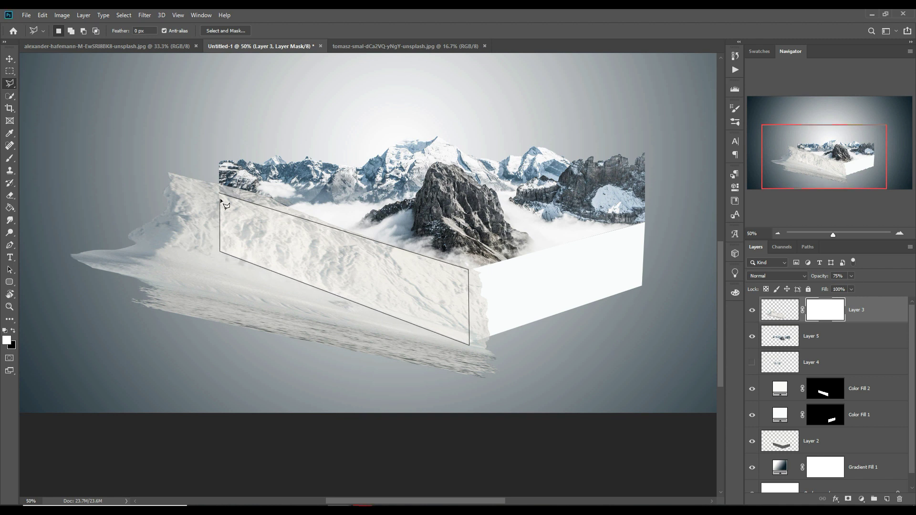
{"action": "left_click", "coordinate": [220, 194]}
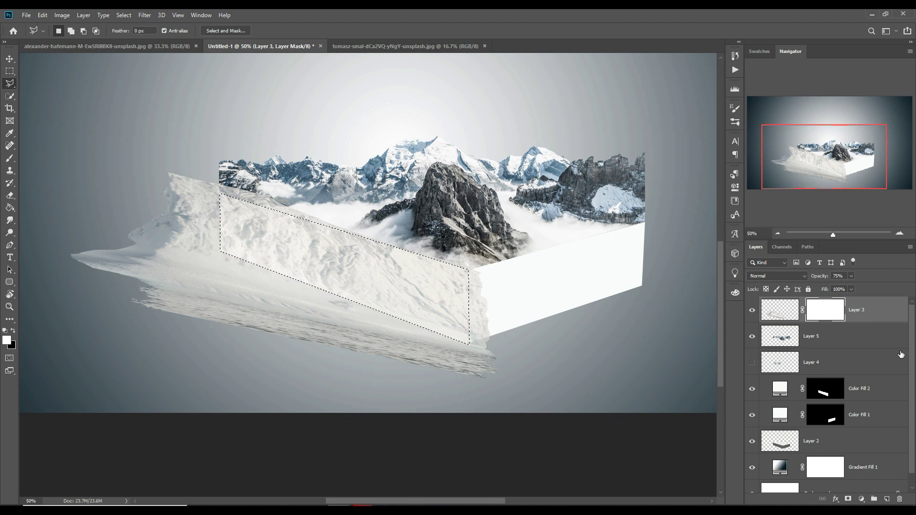
{"action": "left_click", "coordinate": [795, 313]}
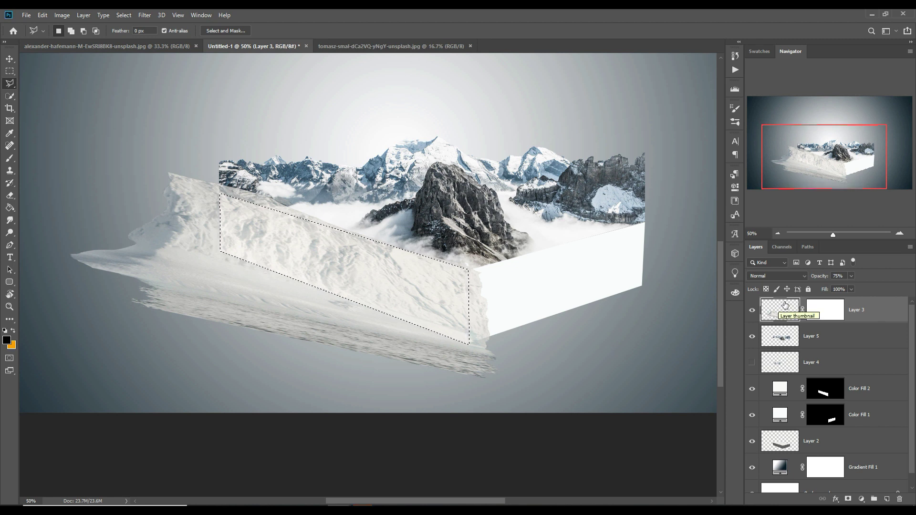
{"action": "key", "text": "ctrl+j"}
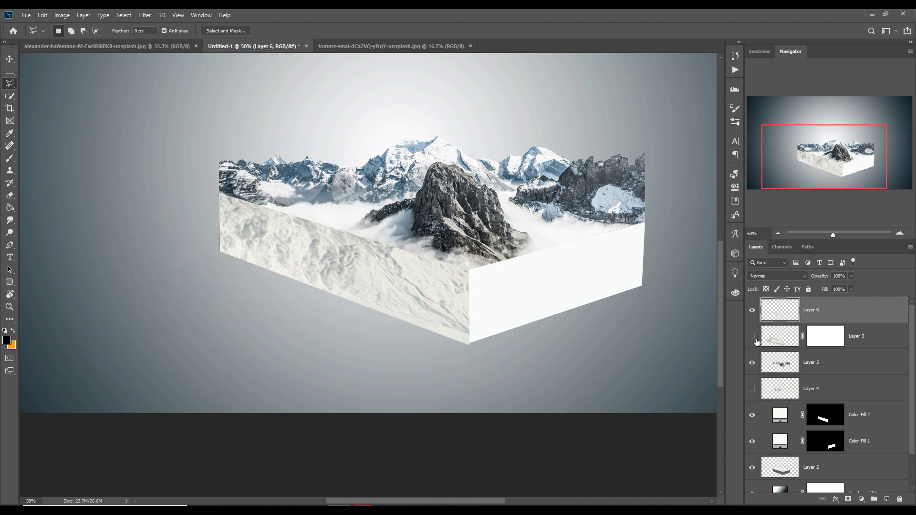
Distort the upper outer corner of the Layer 6 texture slightly to fit the edge of the slab's left face.
{"action": "left_click", "coordinate": [9, 57]}
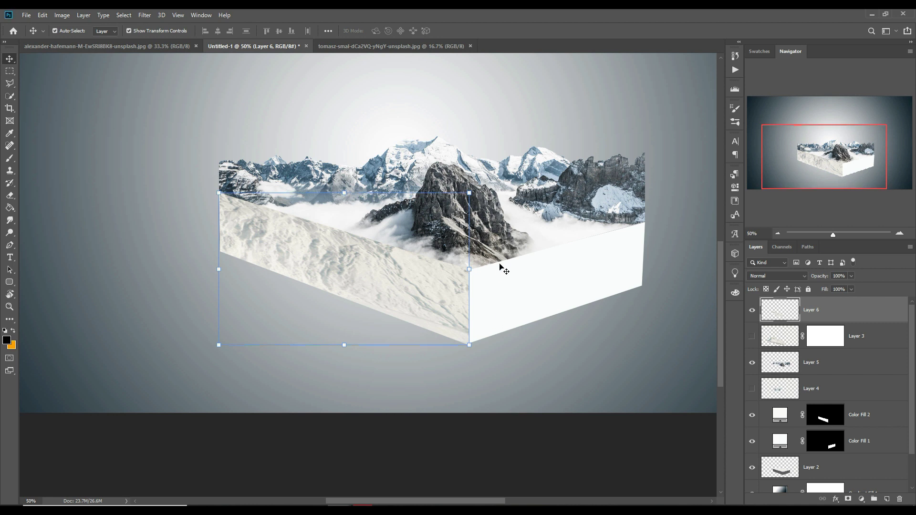
{"action": "key", "text": "ctrl+plus"}
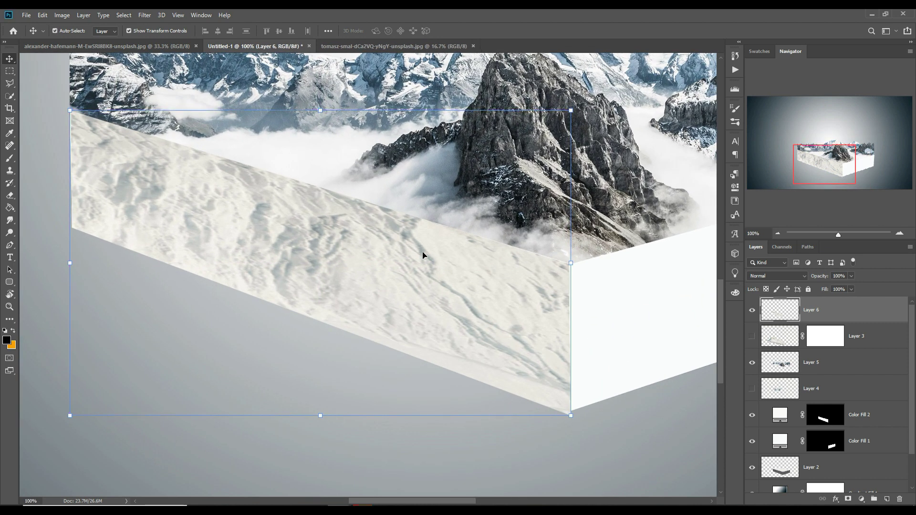
{"action": "left_click", "coordinate": [71, 269]}
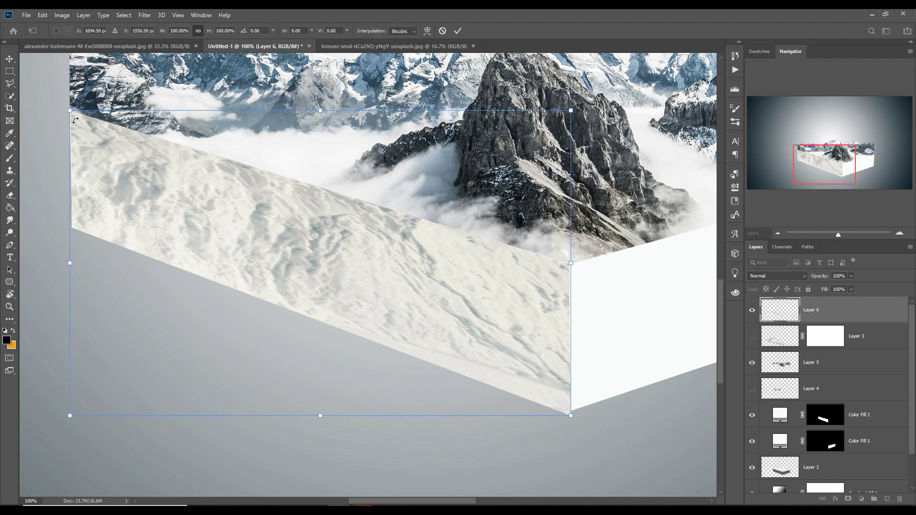
{"action": "left_click_drag", "start_coordinate": [70, 108], "coordinate": [69, 110]}
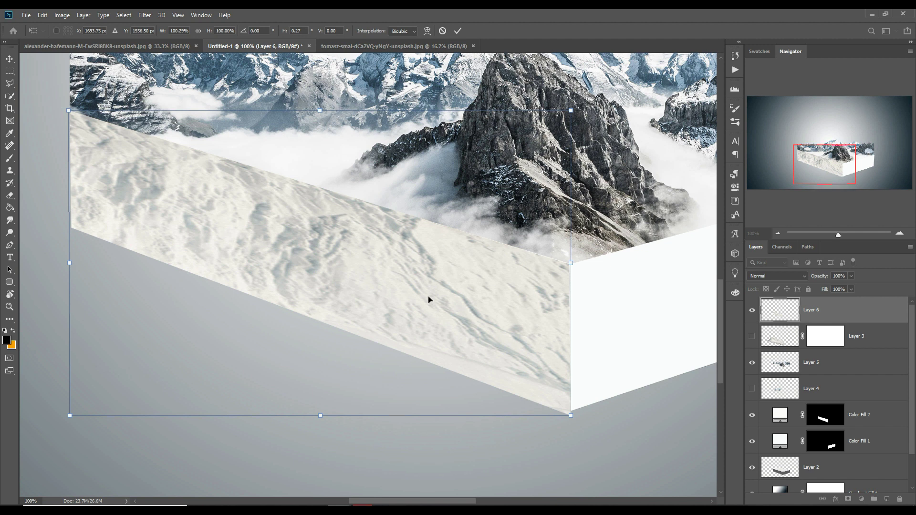
{"action": "left_click_drag", "start_coordinate": [562, 330], "coordinate": [406, 310]}
{"action": "key", "text": "Return"}
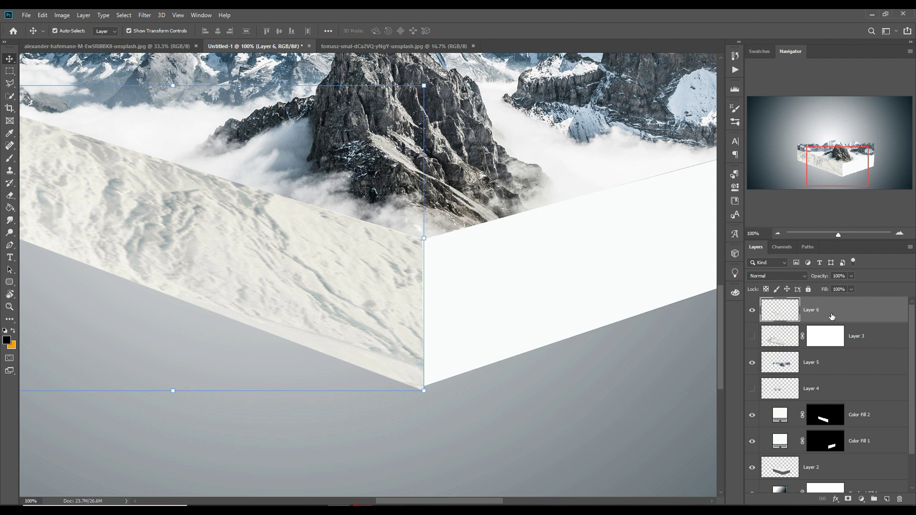
Duplicate Layer 6 and move the copy to the right so it starts at the slab's front corner.
{"action": "right_click", "coordinate": [800, 303]}
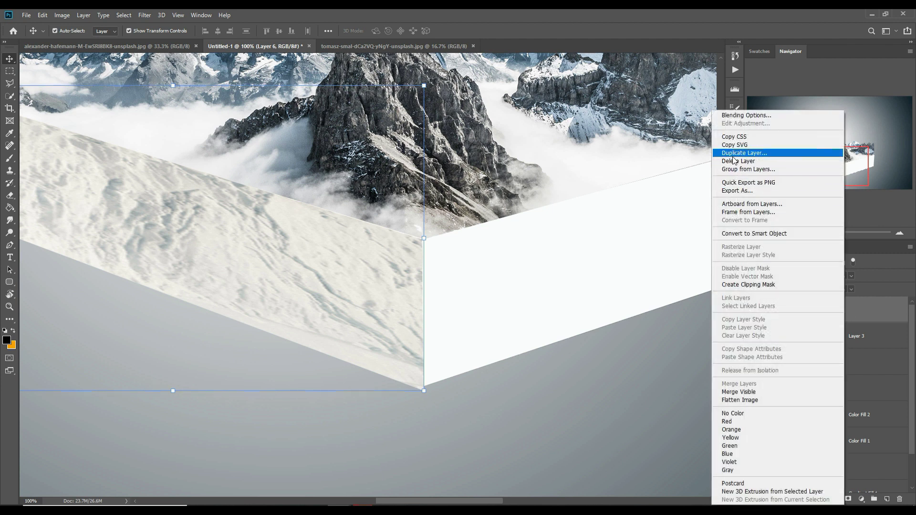
{"action": "left_click", "coordinate": [725, 152]}
{"action": "left_click", "coordinate": [532, 150]}
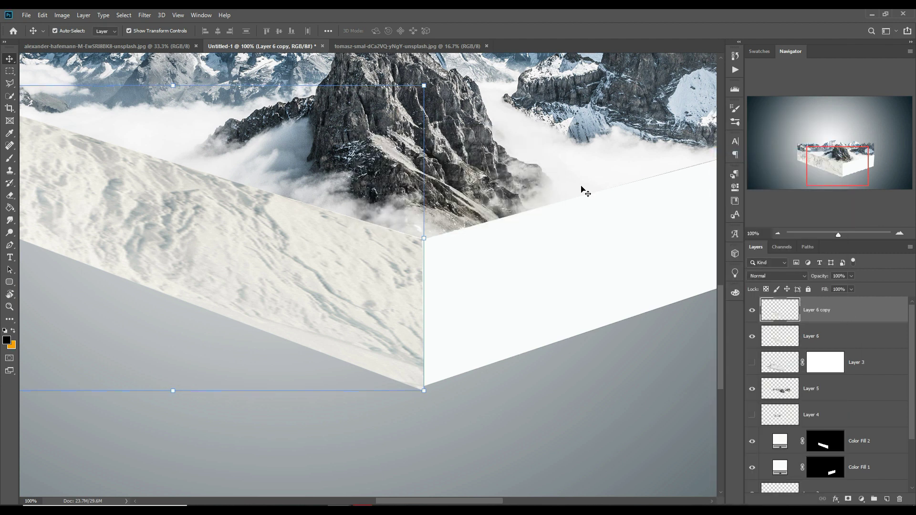
{"action": "key", "text": "ctrl+0"}
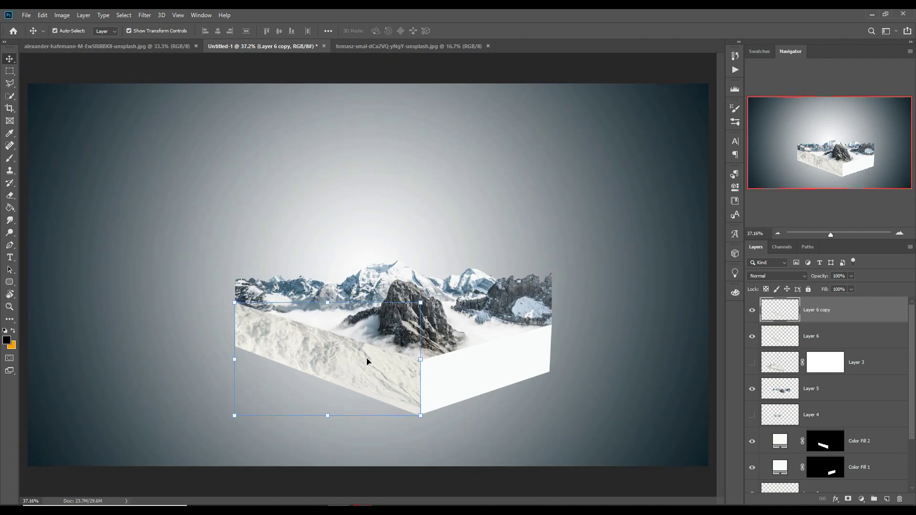
{"action": "left_click_drag", "start_coordinate": [362, 360], "coordinate": [533, 423]}
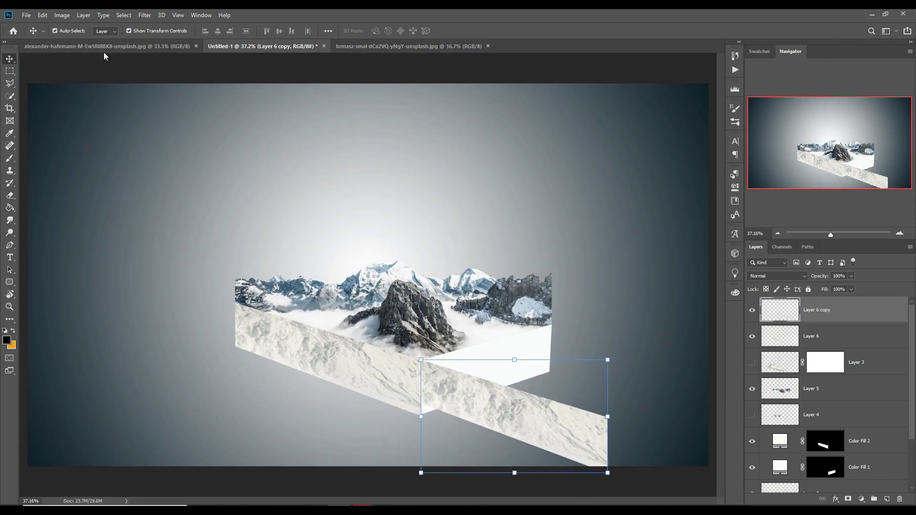
Flip the copied texture horizontally, then align and distort it to fit the slab's right face.
{"action": "left_click", "coordinate": [42, 16]}
{"action": "mouse_move", "coordinate": [66, 234]}
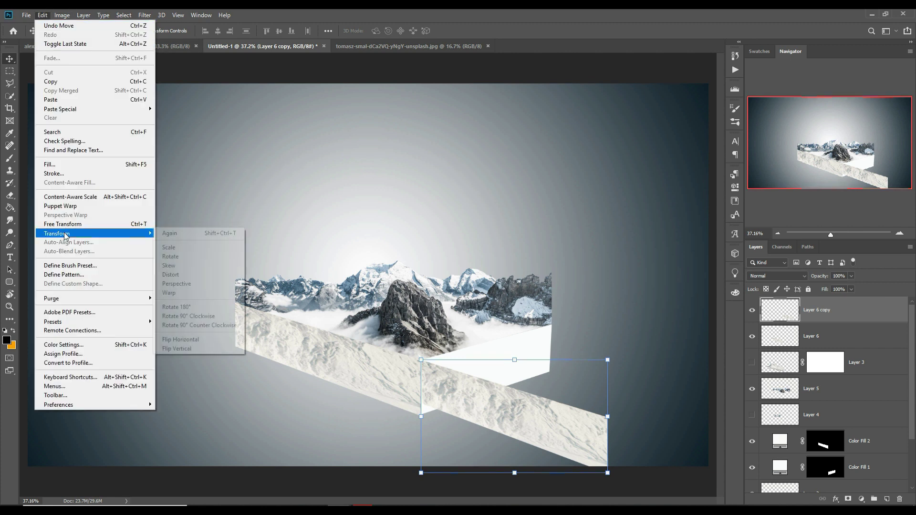
{"action": "left_click", "coordinate": [179, 339]}
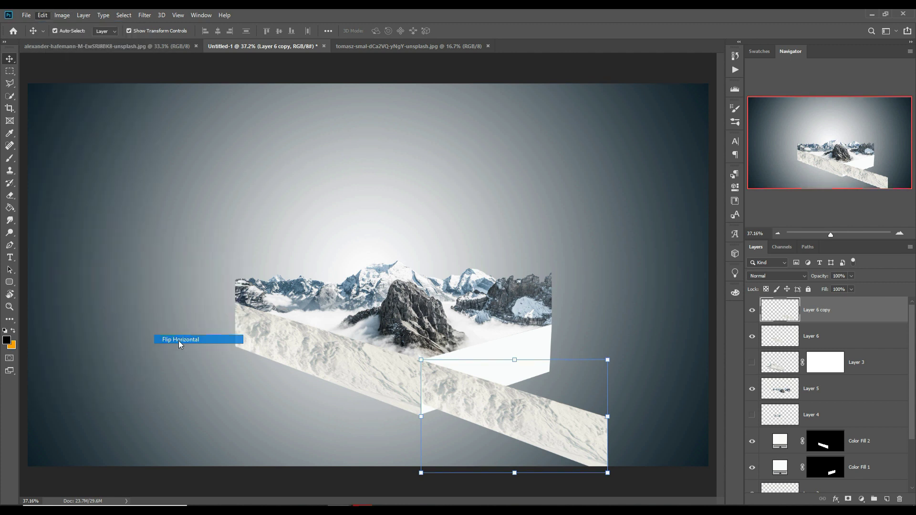
{"action": "left_click_drag", "start_coordinate": [553, 411], "coordinate": [552, 354]}
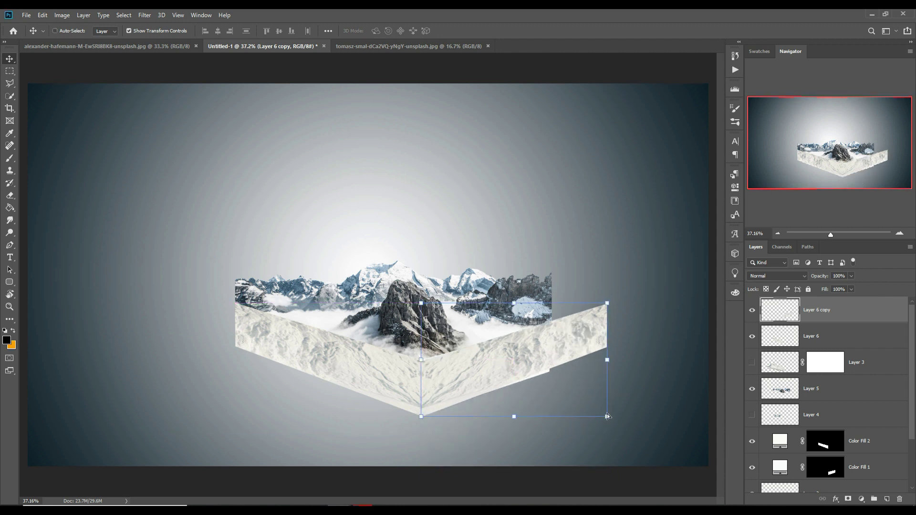
{"action": "left_click_drag", "start_coordinate": [607, 418], "coordinate": [608, 427]}
{"action": "left_click_drag", "start_coordinate": [607, 310], "coordinate": [604, 311]}
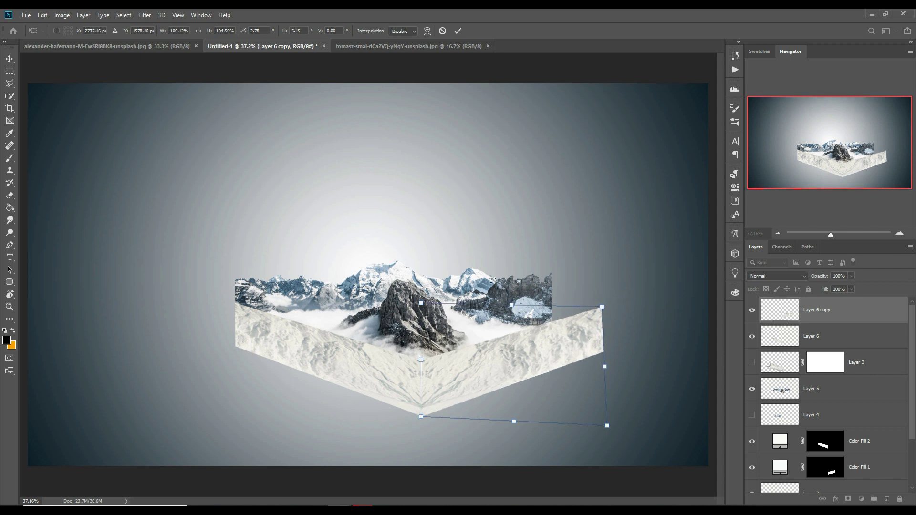
Trim off the part of the Layer 6 copy texture that extends past the slab's right edge with the Polygonal Lasso, then deselect.
{"action": "left_click", "coordinate": [10, 84]}
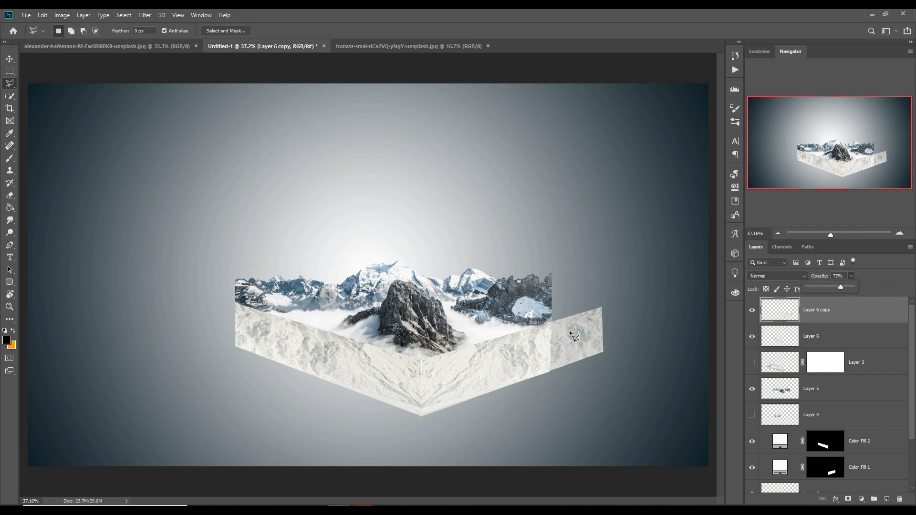
{"action": "left_click", "coordinate": [551, 378]}
{"action": "left_click", "coordinate": [573, 379]}
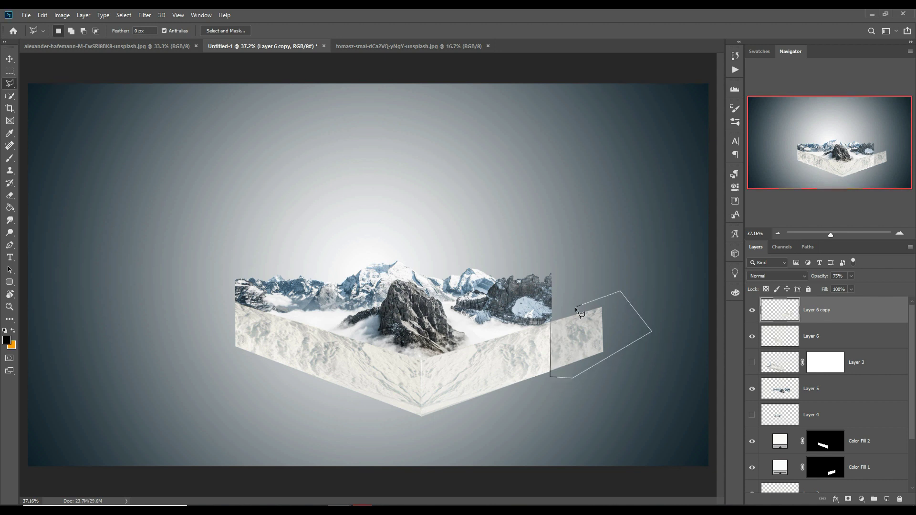
{"action": "key", "text": "Delete"}
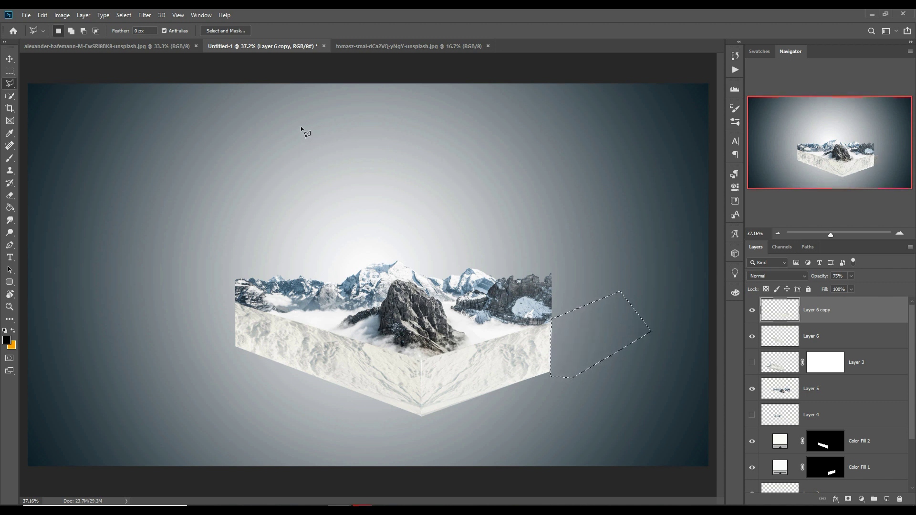
{"action": "left_click", "coordinate": [124, 15]}
{"action": "left_click", "coordinate": [127, 34]}
{"action": "left_click", "coordinate": [8, 60]}
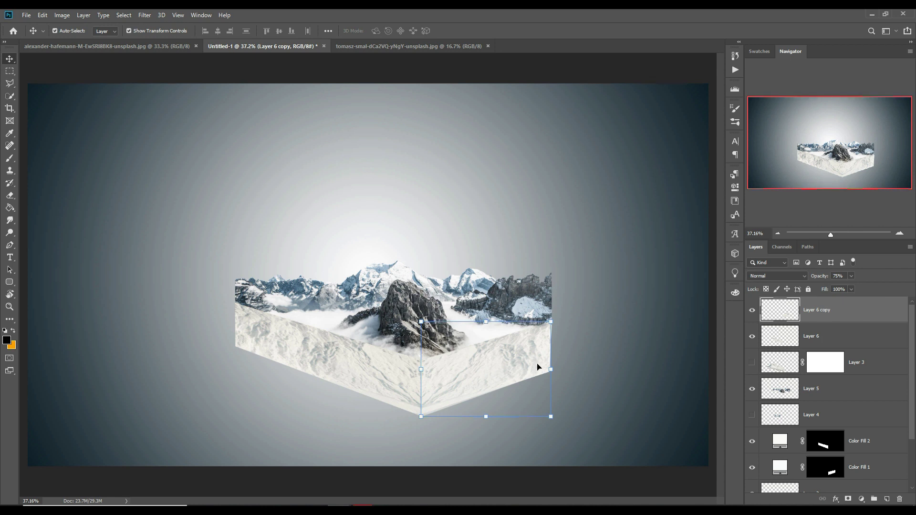
Merge all layers from Layer 6 copy down to Layer 2 and move the merged slab slightly up and to the left.
{"action": "left_click", "coordinate": [848, 344]}
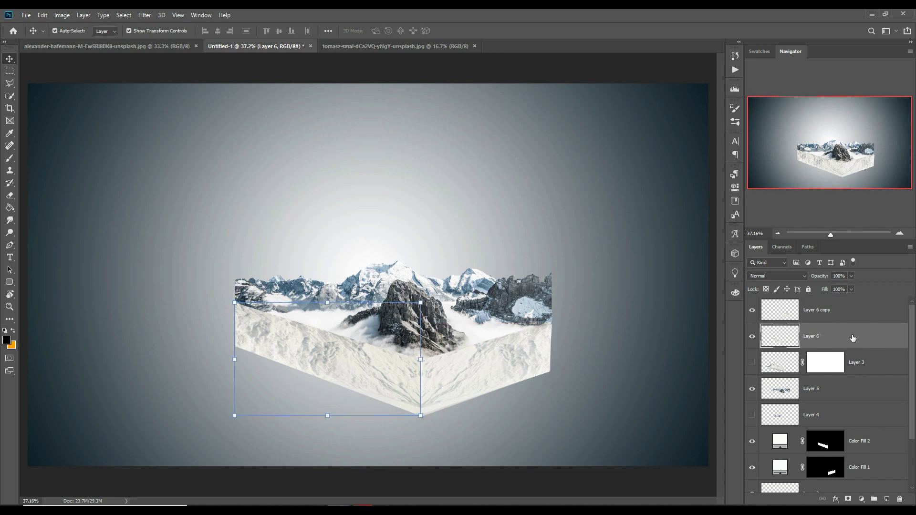
{"action": "left_click", "coordinate": [847, 388], "text": "shift"}
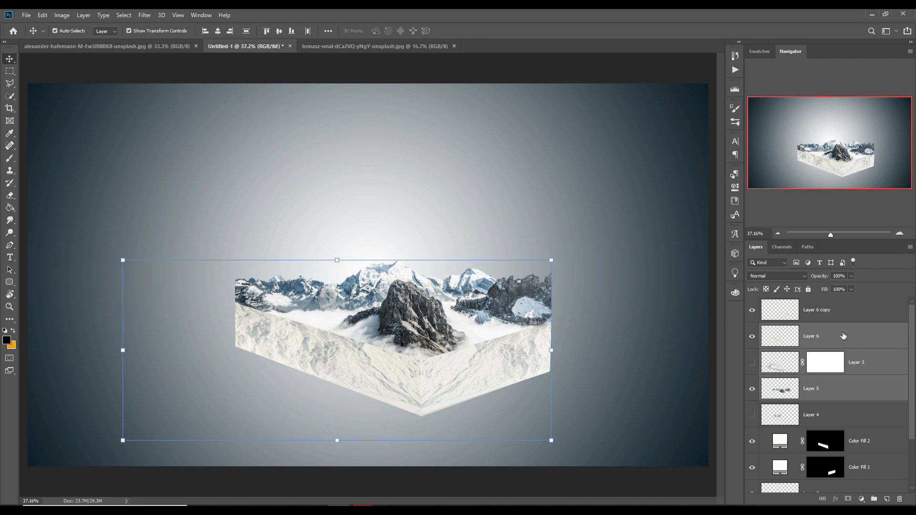
{"action": "left_click", "coordinate": [848, 313]}
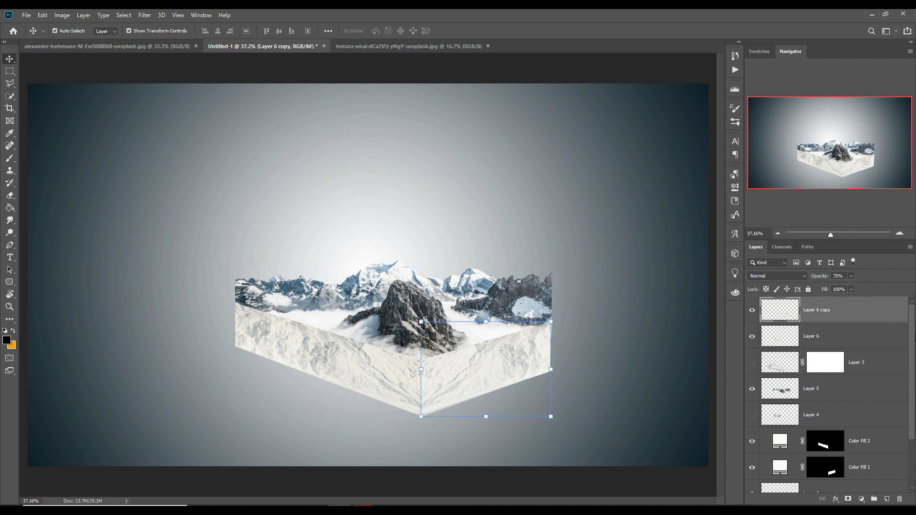
{"action": "left_click_drag", "start_coordinate": [913, 341], "coordinate": [914, 387]}
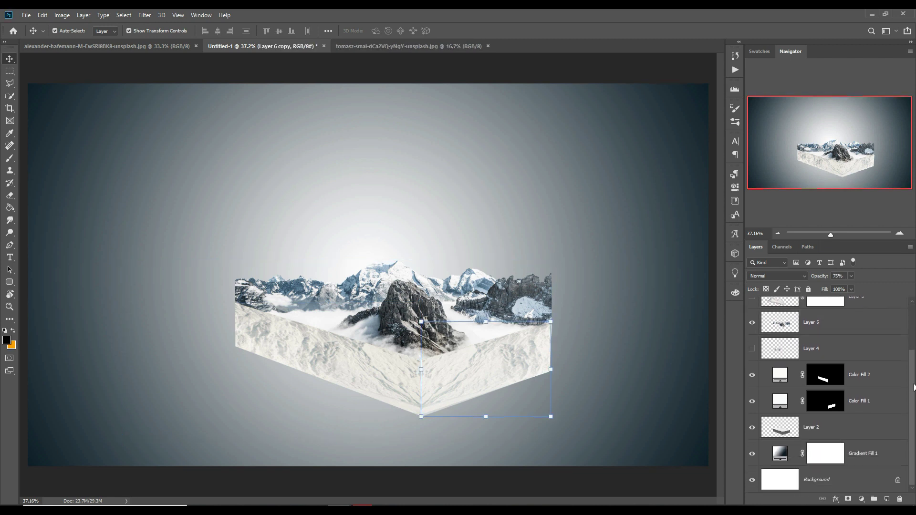
{"action": "left_click", "coordinate": [875, 423], "text": "shift"}
{"action": "right_click", "coordinate": [869, 307]}
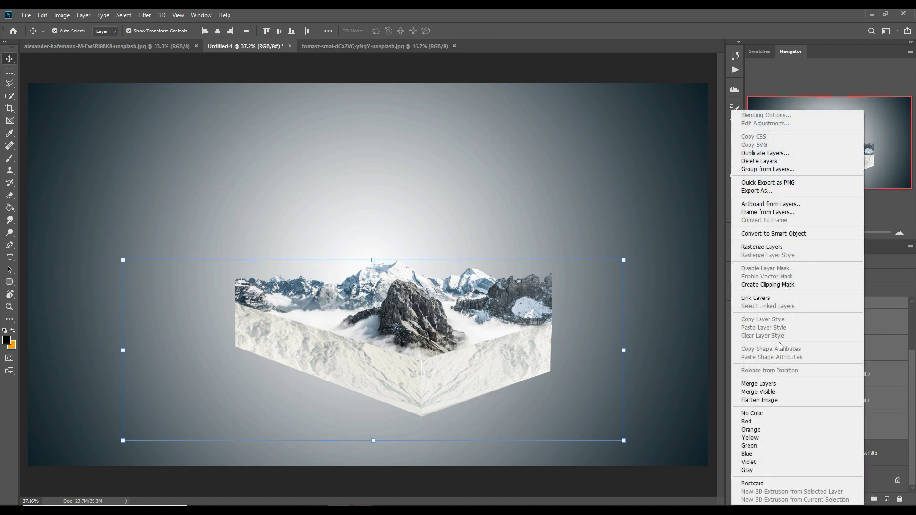
{"action": "left_click", "coordinate": [769, 384]}
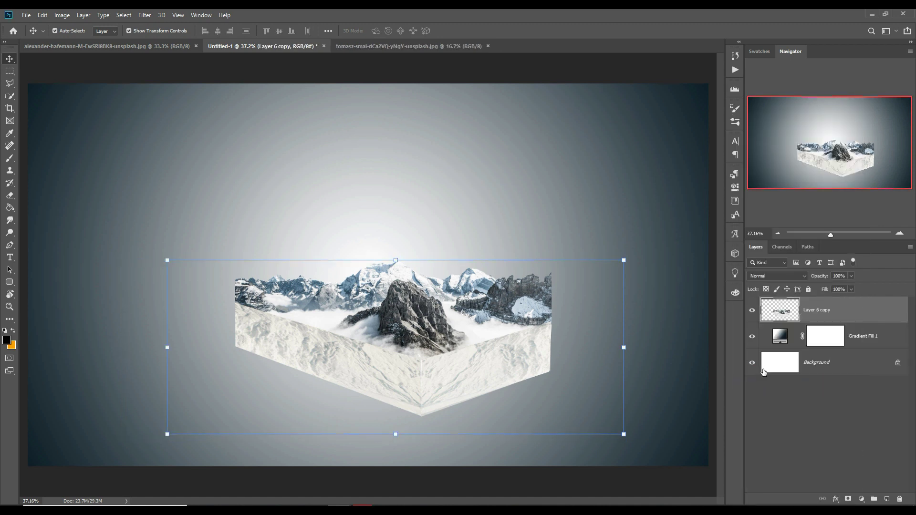
{"action": "left_click_drag", "start_coordinate": [422, 361], "coordinate": [389, 346]}
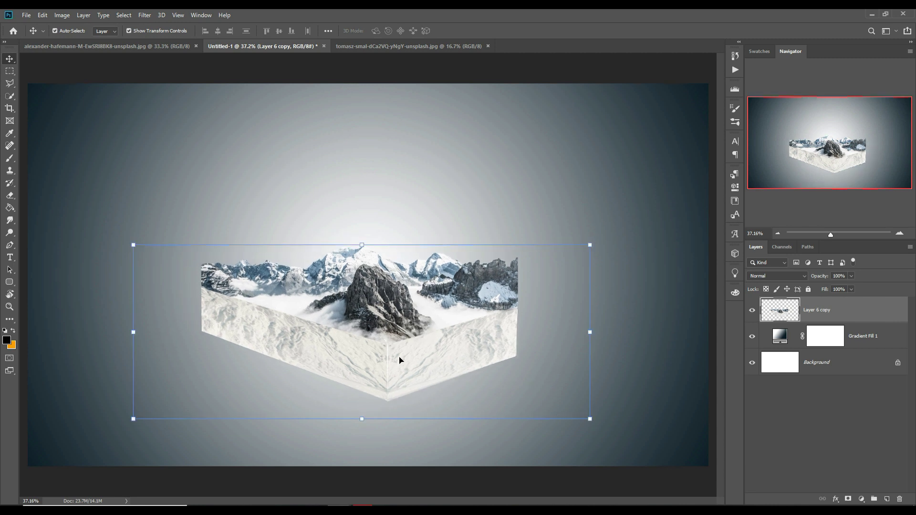
Add a new layer beneath the merged slab and paint soft black on it with the brush at 100% opacity.
{"action": "left_click", "coordinate": [887, 500], "text": "ctrl"}
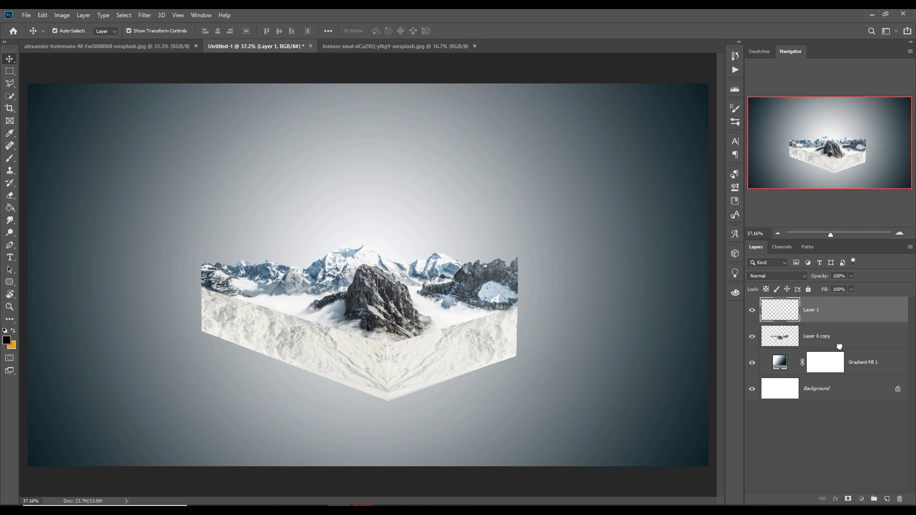
{"action": "left_click", "coordinate": [10, 160]}
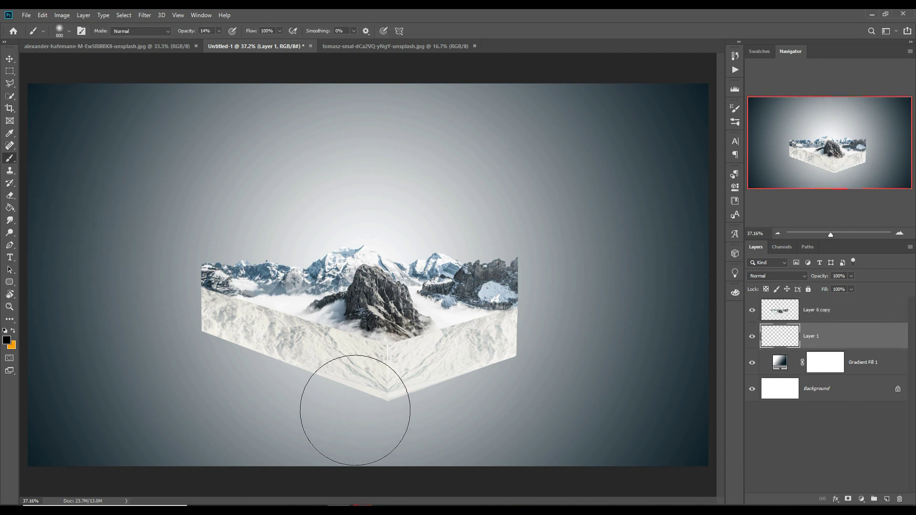
{"action": "left_click_drag", "start_coordinate": [220, 41], "coordinate": [256, 42]}
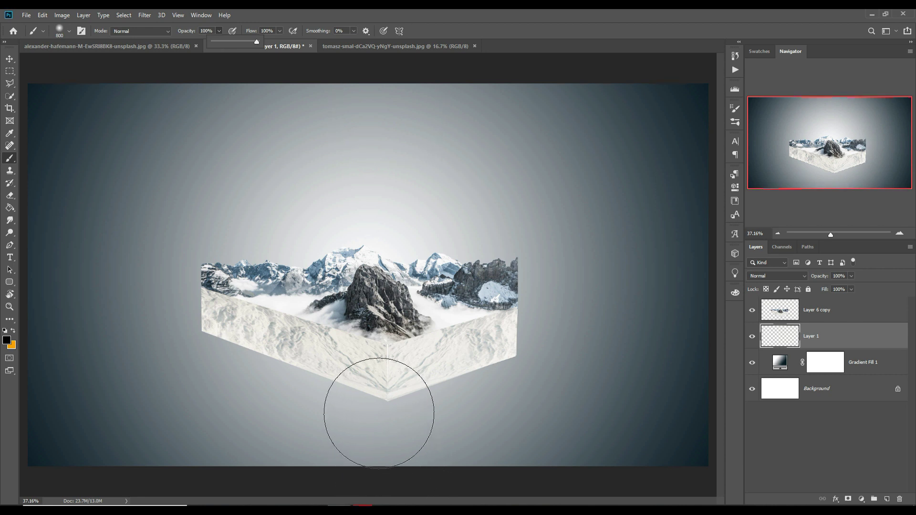
{"action": "left_click", "coordinate": [385, 390]}
{"action": "left_click", "coordinate": [315, 335]}
Squash, widen and position the black paint on Layer 1 into a flat shadow beneath the slab.
{"action": "left_click", "coordinate": [9, 59]}
{"action": "mouse_move", "coordinate": [334, 222]}
{"action": "left_mouse_down"}
{"action": "mouse_move", "coordinate": [334, 414]}
{"action": "mouse_move", "coordinate": [275, 370]}
{"action": "mouse_move", "coordinate": [262, 344]}
{"action": "mouse_move", "coordinate": [241, 340]}
{"action": "left_mouse_up"}
{"action": "left_click_drag", "start_coordinate": [353, 357], "coordinate": [706, 411]}
{"action": "left_click_drag", "start_coordinate": [535, 368], "coordinate": [420, 343]}
{"action": "left_click_drag", "start_coordinate": [296, 295], "coordinate": [297, 322]}
{"action": "left_click_drag", "start_coordinate": [258, 351], "coordinate": [336, 396]}
{"action": "left_click", "coordinate": [456, 32]}
Duplicate the shadow layer three times using the default copy names.
{"action": "right_click", "coordinate": [865, 339]}
{"action": "left_click", "coordinate": [773, 153]}
{"action": "left_click", "coordinate": [536, 150]}
{"action": "right_click", "coordinate": [838, 339]}
{"action": "left_click", "coordinate": [740, 154]}
{"action": "left_click", "coordinate": [536, 150]}
{"action": "right_click", "coordinate": [832, 338]}
{"action": "left_click", "coordinate": [737, 153]}
{"action": "left_click", "coordinate": [536, 149]}
Fit the third shadow copy under the slab's right side and add a fourth copy shifted toward the front corner.
{"action": "left_click_drag", "start_coordinate": [711, 385], "coordinate": [564, 387]}
{"action": "right_click", "coordinate": [832, 343]}
{"action": "left_click", "coordinate": [739, 153]}
{"action": "left_click", "coordinate": [537, 150]}
{"action": "mouse_move", "coordinate": [440, 392]}
{"action": "left_mouse_down"}
{"action": "mouse_move", "coordinate": [512, 402]}
{"action": "mouse_move", "coordinate": [434, 430]}
{"action": "mouse_move", "coordinate": [397, 416]}
{"action": "left_mouse_up"}
{"action": "key", "text": "Return"}
Add a layer mask to Layer 1 copy 4 and hide the excess shadow below the slab's right face with a 200 px black brush.
{"action": "left_click", "coordinate": [848, 500]}
{"action": "key", "text": "b"}
{"action": "key", "text": "bracketleft"}
{"action": "key", "text": "bracketleft"}
{"action": "key", "text": "bracketleft"}
{"action": "key", "text": "bracketleft"}
{"action": "key", "text": "bracketleft"}
{"action": "key", "text": "bracketleft"}
{"action": "key", "text": "x"}
{"action": "left_click_drag", "start_coordinate": [561, 388], "coordinate": [636, 414]}
Add a layer mask to Layer 1 copy 3 and paint out its excess shadow below the slab's right face.
{"action": "left_click", "coordinate": [872, 366]}
{"action": "left_click", "coordinate": [849, 500]}
{"action": "mouse_move", "coordinate": [668, 377]}
{"action": "left_mouse_down"}
{"action": "mouse_move", "coordinate": [507, 394]}
{"action": "mouse_move", "coordinate": [442, 425]}
{"action": "left_mouse_up"}
{"action": "key", "text": "alt+bracketright"}
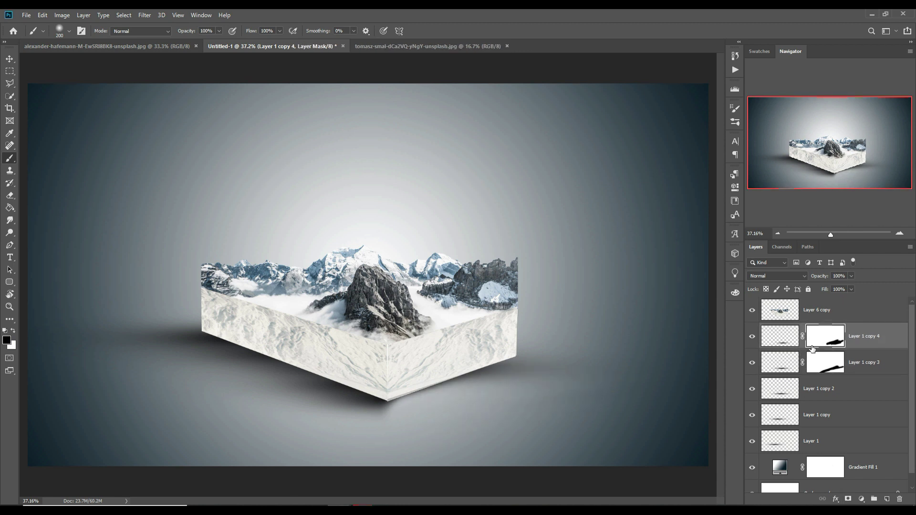
Add a new layer above Layer 6 copy, clip it to the slab and activate the Brush tool.
{"action": "left_click", "coordinate": [9, 59]}
{"action": "left_click", "coordinate": [856, 313]}
{"action": "left_click", "coordinate": [888, 499]}
{"action": "right_click", "coordinate": [846, 309]}
{"action": "left_click", "coordinate": [755, 285]}
{"action": "left_click", "coordinate": [9, 159]}
Try darkening the lower edge of the slab's left face with black brush strokes and undo them.
{"action": "mouse_move", "coordinate": [206, 352]}
{"action": "left_mouse_down"}
{"action": "mouse_move", "coordinate": [223, 370]}
{"action": "mouse_move", "coordinate": [392, 418]}
{"action": "left_mouse_up"}
{"action": "left_click_drag", "start_coordinate": [238, 368], "coordinate": [382, 415]}
{"action": "key", "text": "ctrl+z"}
{"action": "key", "text": "ctrl+z"}
{"action": "key", "text": "ctrl+z"}
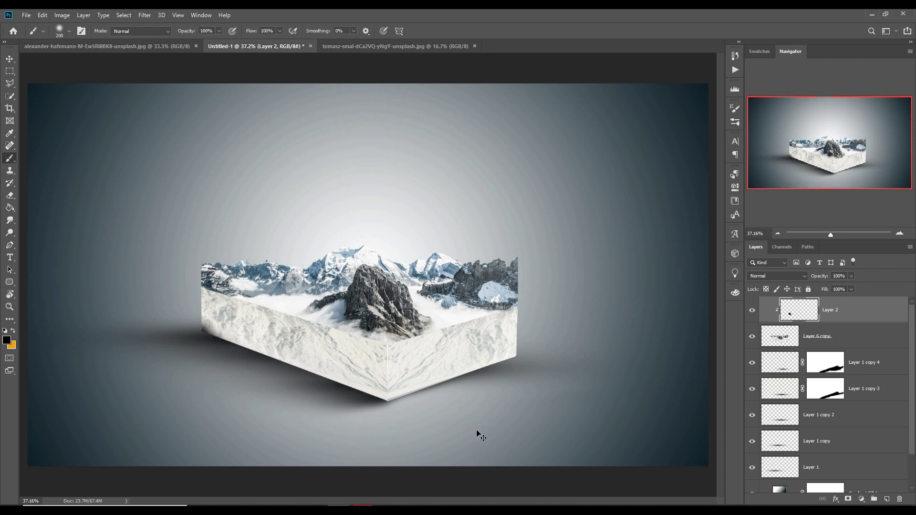
Paint soft black shading on the clipped layer along the lower edges of the slab's left and right faces.
{"action": "mouse_move", "coordinate": [208, 355]}
{"action": "left_mouse_down"}
{"action": "mouse_move", "coordinate": [358, 414]}
{"action": "mouse_move", "coordinate": [224, 368]}
{"action": "left_mouse_up"}
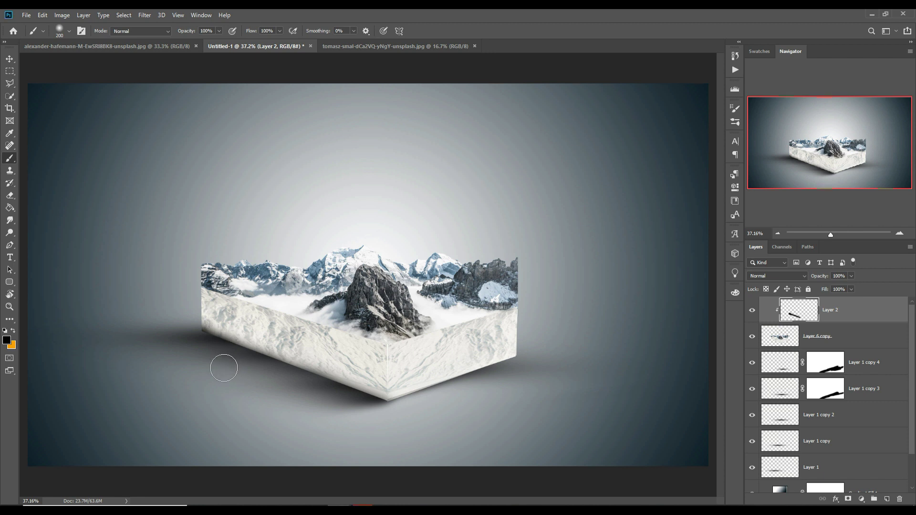
{"action": "mouse_move", "coordinate": [412, 431]}
{"action": "left_mouse_down"}
{"action": "mouse_move", "coordinate": [400, 432]}
{"action": "mouse_move", "coordinate": [547, 383]}
{"action": "mouse_move", "coordinate": [392, 432]}
{"action": "left_mouse_up"}
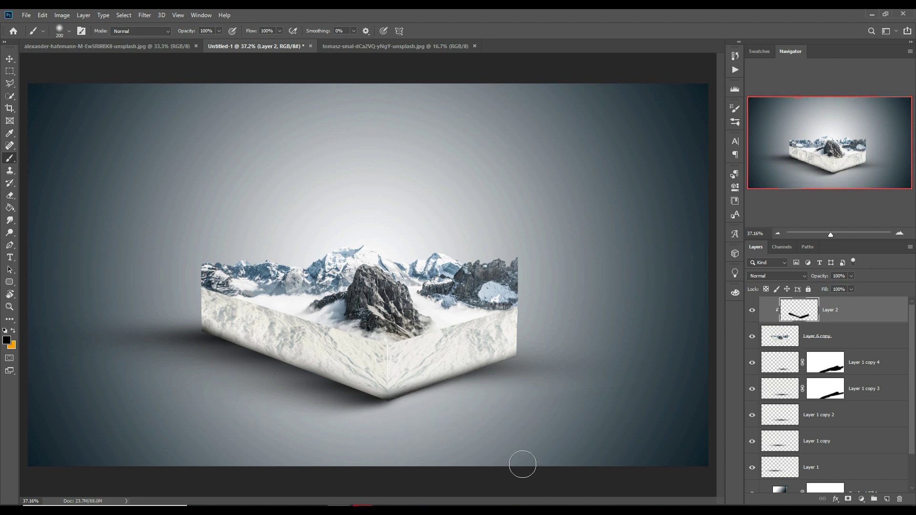
{"action": "key", "text": "v"}
Add a new layer above Layer 2 and open the brush presets.
{"action": "left_click", "coordinate": [889, 500]}
{"action": "left_click", "coordinate": [10, 160]}
{"action": "left_click", "coordinate": [69, 30]}
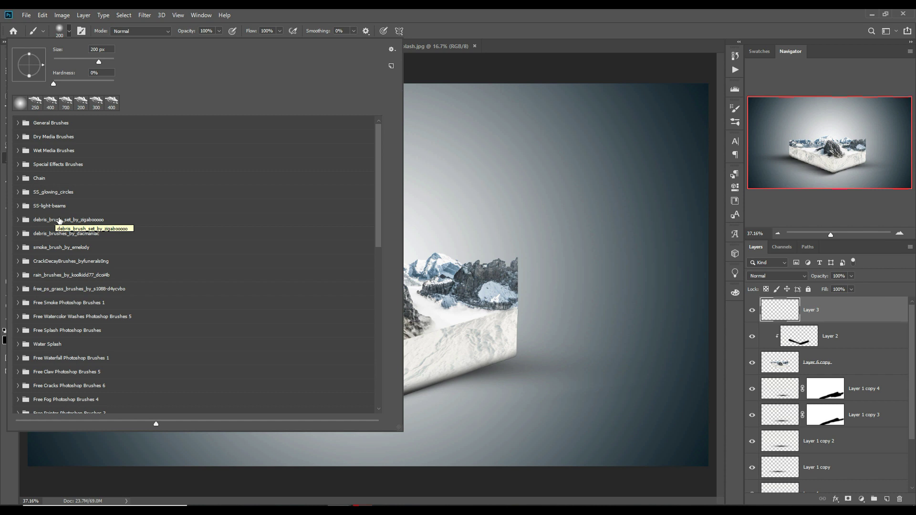
Try stamping fog with brush 1 from Free Fog Photoshop Brushes 4 and undo the stamp.
{"action": "left_click", "coordinate": [27, 247]}
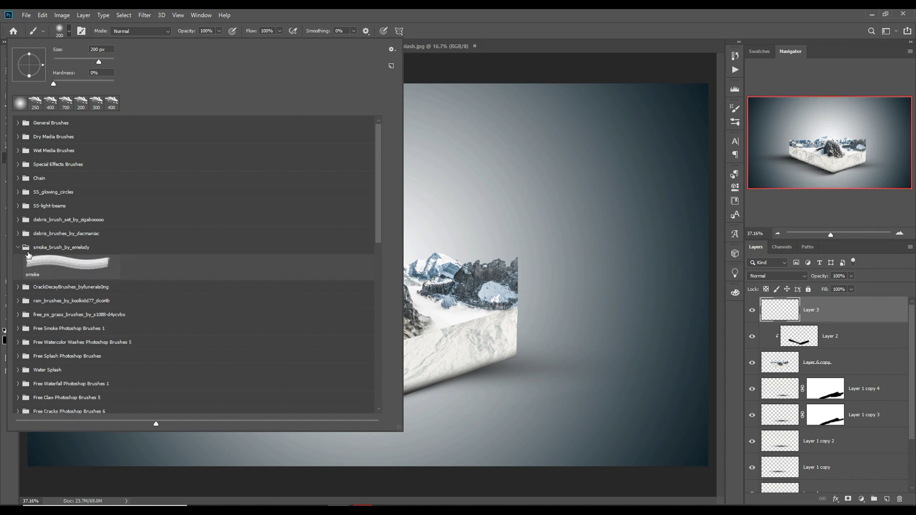
{"action": "left_click", "coordinate": [79, 273]}
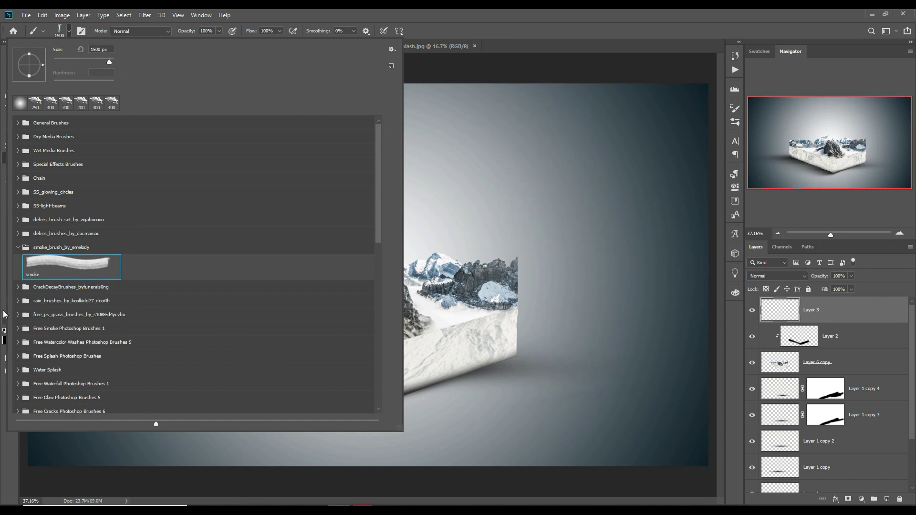
{"action": "left_click", "coordinate": [19, 248]}
{"action": "scroll", "coordinate": [57, 301], "scroll_direction": "down", "scroll_amount": 1}
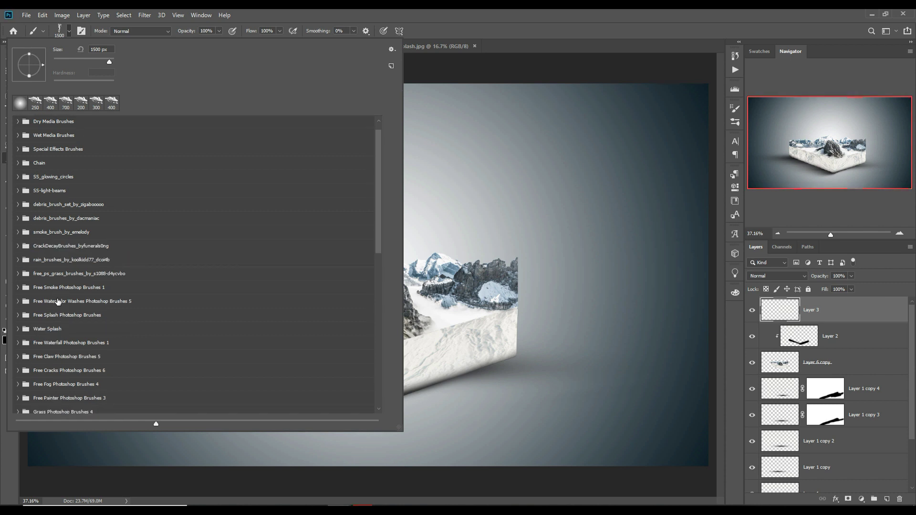
{"action": "left_click", "coordinate": [18, 384]}
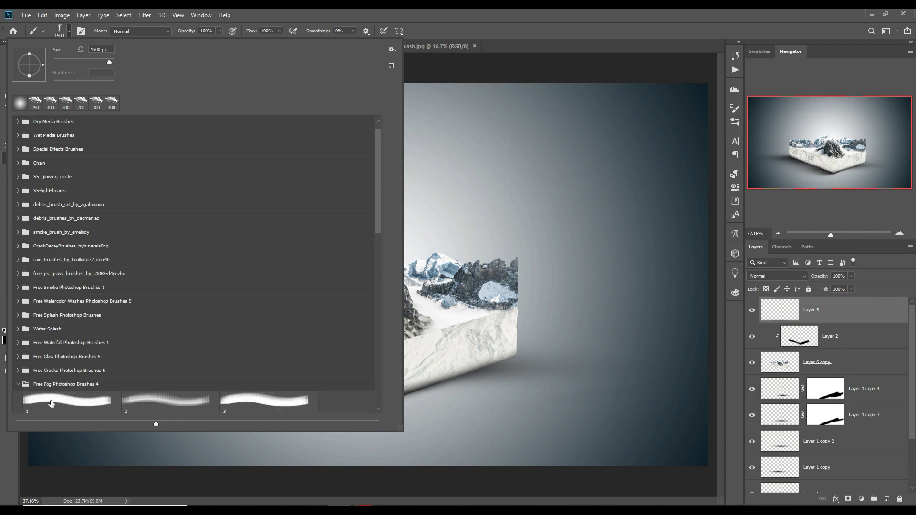
{"action": "left_click", "coordinate": [91, 411]}
{"action": "left_click", "coordinate": [533, 111]}
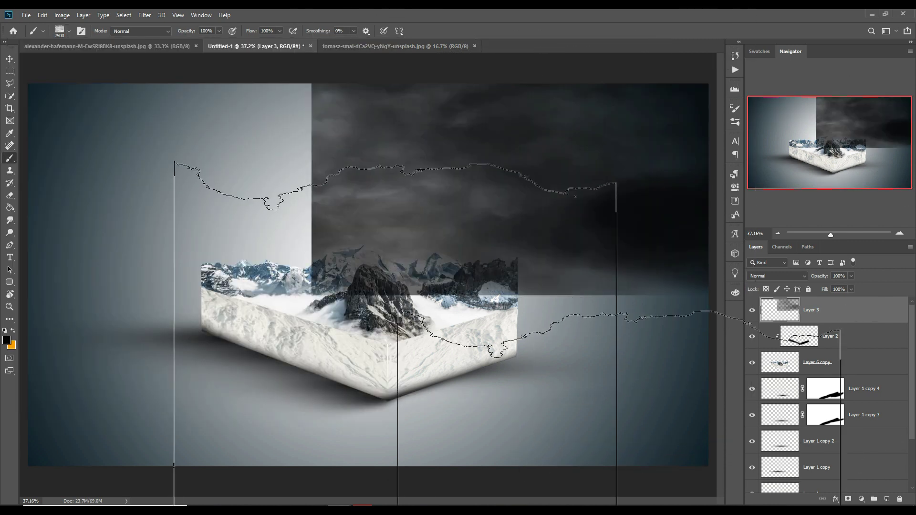
{"action": "key", "text": "ctrl+z"}
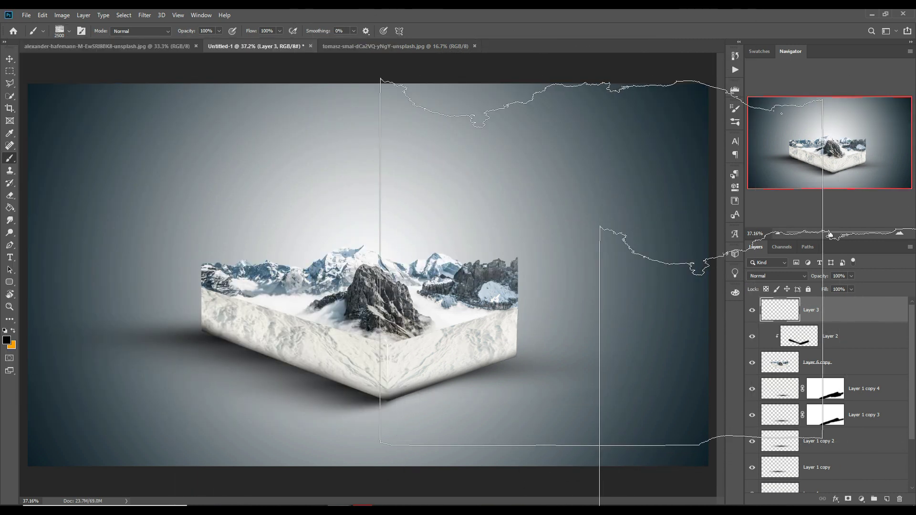
Choose brush 2 from Free Fog Photoshop Brushes 4 and reduce its size to 1100 px.
{"action": "left_click", "coordinate": [70, 30]}
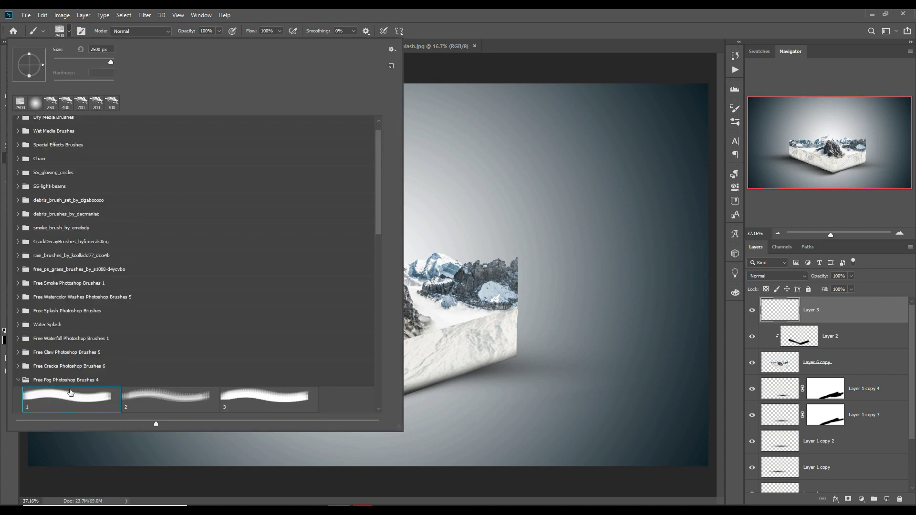
{"action": "left_click", "coordinate": [199, 406]}
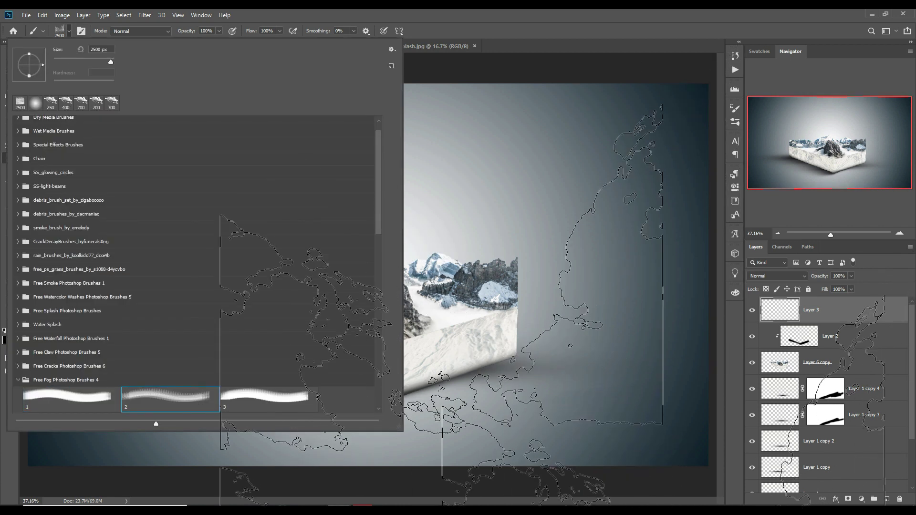
{"action": "left_click", "coordinate": [536, 14]}
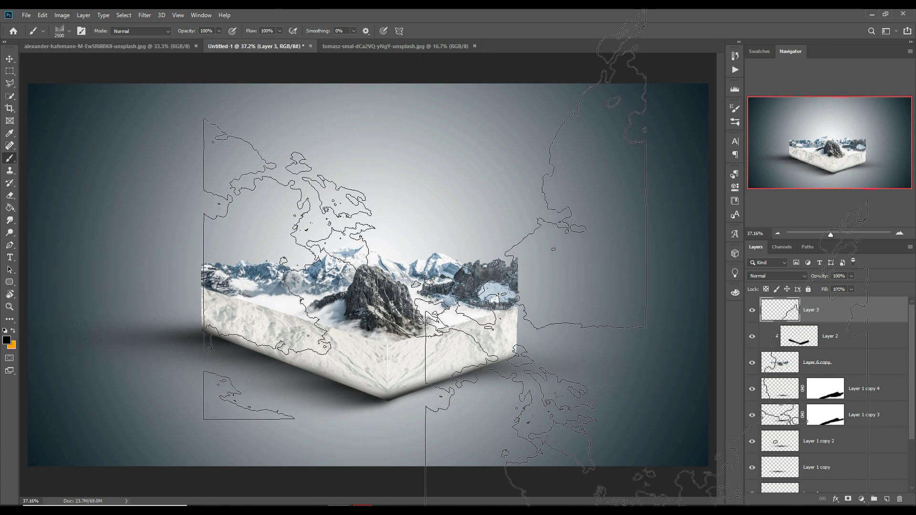
{"action": "key", "text": "bracketleft"}
{"action": "key", "text": "bracketleft"}
{"action": "key", "text": "bracketleft"}
{"action": "key", "text": "bracketleft"}
{"action": "key", "text": "bracketleft"}
{"action": "key", "text": "bracketleft"}
{"action": "key", "text": "bracketleft"}
{"action": "key", "text": "bracketleft"}
{"action": "key", "text": "bracketleft"}
{"action": "key", "text": "bracketleft"}
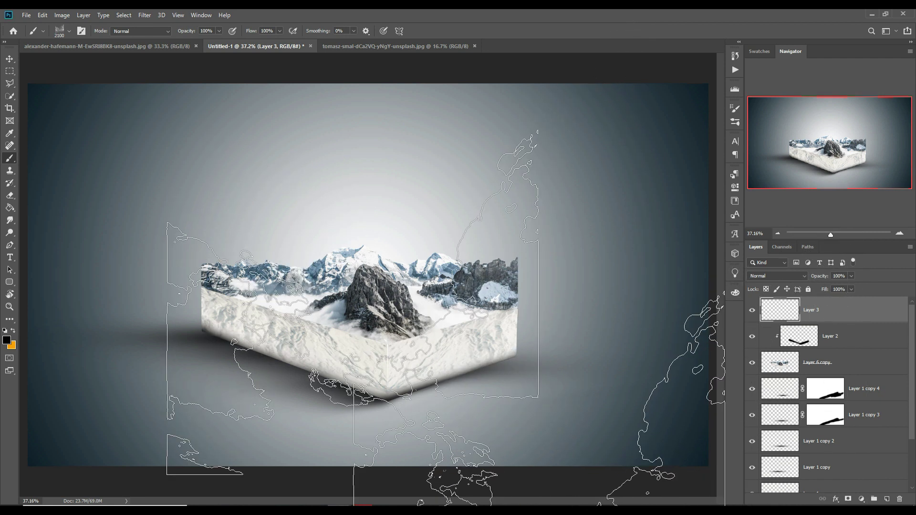
{"action": "key", "text": "bracketleft"}
{"action": "key", "text": "bracketleft"}
{"action": "key", "text": "bracketleft"}
{"action": "key", "text": "bracketleft"}
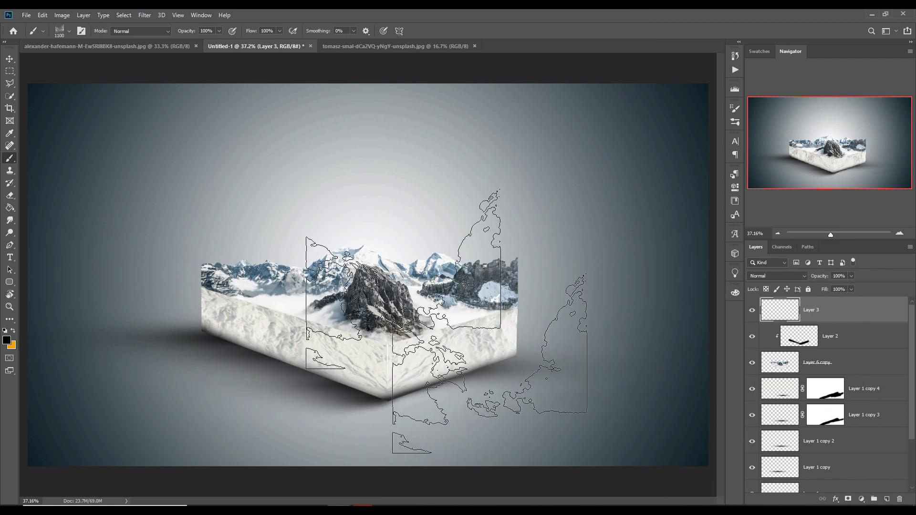
Set the foreground colour to #fafcfc and stamp fog over the mountains and right side of the slab on Layer 3.
{"action": "left_click", "coordinate": [7, 340]}
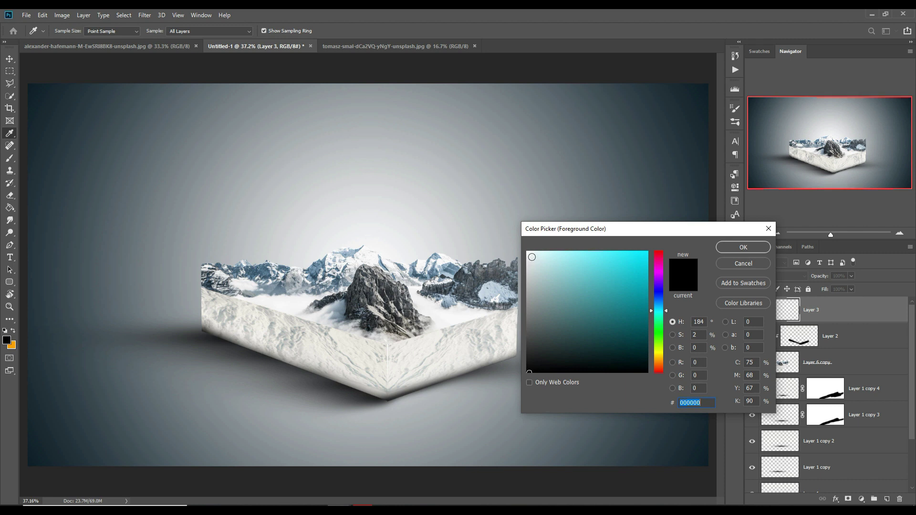
{"action": "type", "text": "fafcfc"}
{"action": "left_click", "coordinate": [744, 246]}
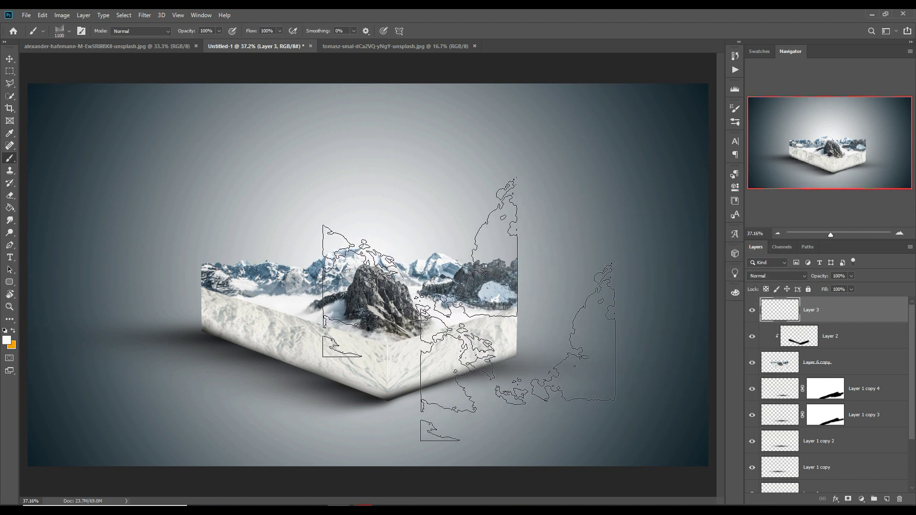
{"action": "left_click", "coordinate": [469, 310]}
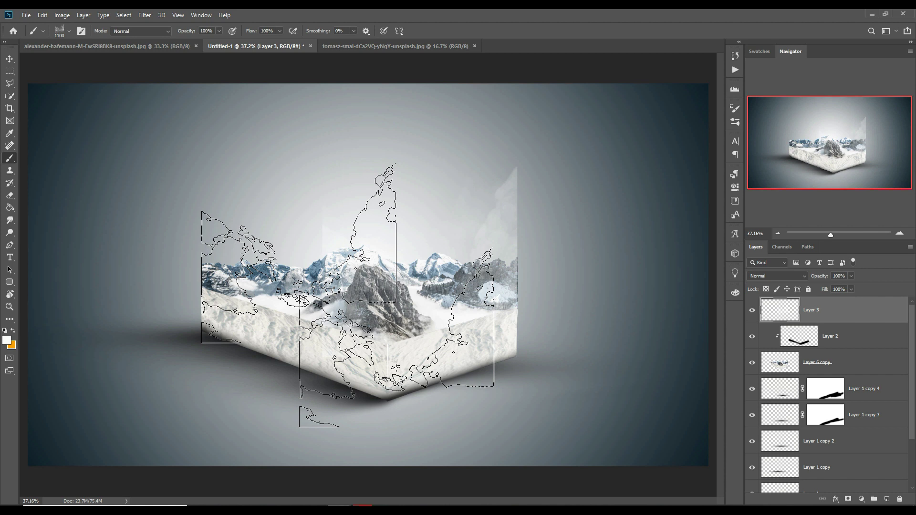
Try stamping more fog over the slab's left side and undo it.
{"action": "left_click", "coordinate": [347, 295]}
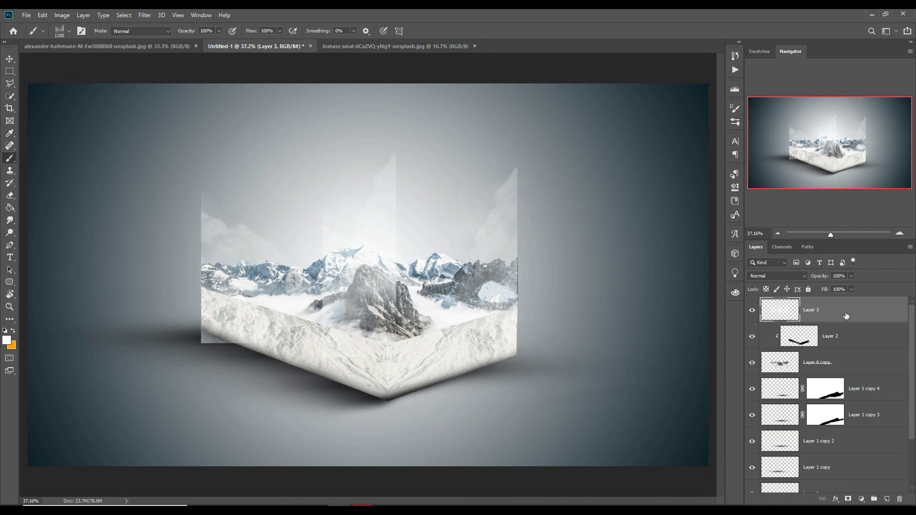
{"action": "key", "text": "ctrl+z"}
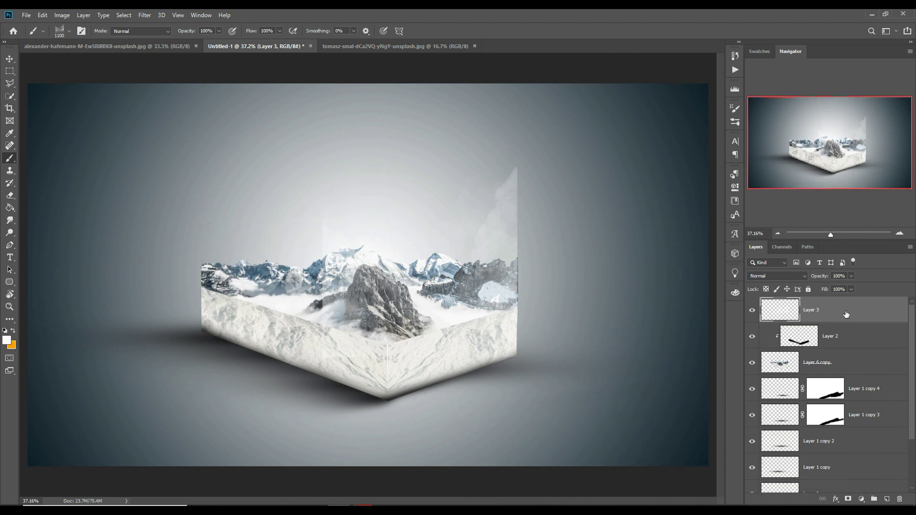
Add a new layer above Layer 3 and stamp fog repeatedly over the left half of the slab and mountains.
{"action": "left_click", "coordinate": [888, 499]}
{"action": "left_click", "coordinate": [298, 228]}
{"action": "left_click", "coordinate": [298, 228]}
{"action": "left_click", "coordinate": [298, 229]}
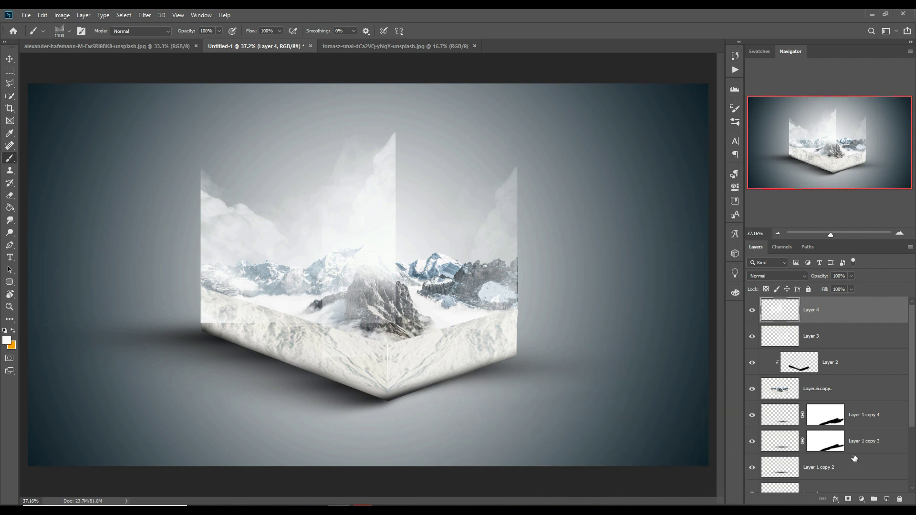
Add a layer mask to Layer 4 and stamp black on it with the fog brush around the fog's hard right edge.
{"action": "left_click", "coordinate": [848, 500]}
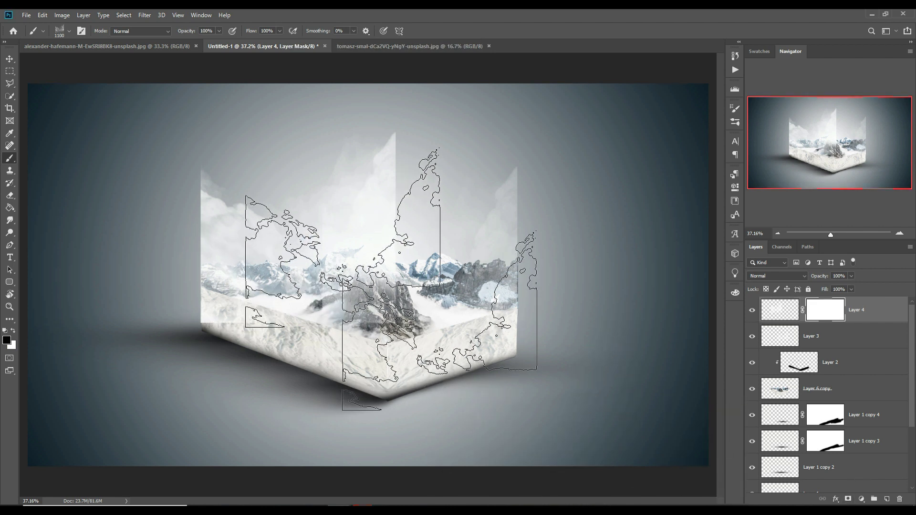
{"action": "left_click", "coordinate": [456, 145]}
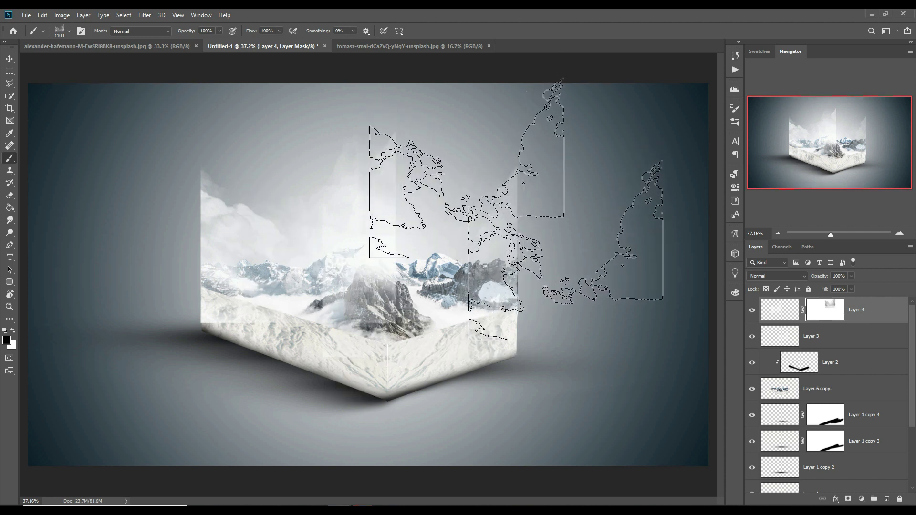
{"action": "left_click", "coordinate": [475, 192]}
Switch to the soft round brush at 1100 px and mask out Layer 4's fog down its hard right edge and over the central peak.
{"action": "right_click", "coordinate": [522, 212]}
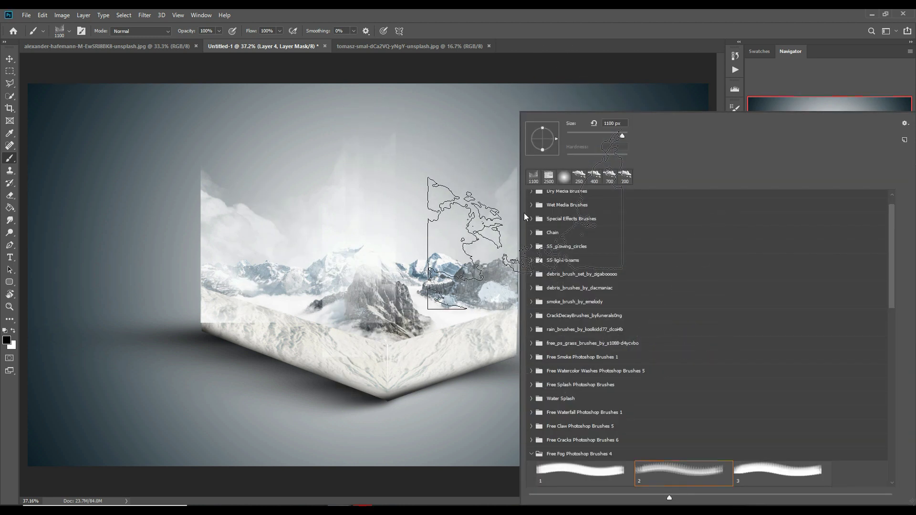
{"action": "left_click", "coordinate": [69, 33]}
{"action": "left_click", "coordinate": [51, 104]}
{"action": "left_click", "coordinate": [488, 24]}
{"action": "left_click", "coordinate": [410, 138]}
{"action": "left_click", "coordinate": [399, 174]}
{"action": "left_click", "coordinate": [406, 231]}
{"action": "left_click", "coordinate": [401, 274]}
{"action": "left_click", "coordinate": [402, 294]}
{"action": "left_click", "coordinate": [392, 329]}
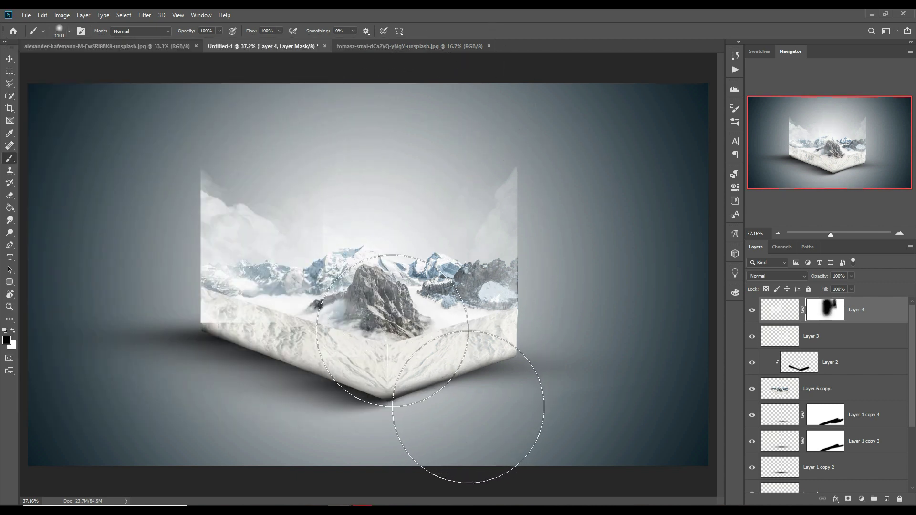
Reduce the soft brush to 700 px and mask out Layer 4's fog along its hard lower edge on the slab's left side.
{"action": "key", "text": "bracketleft"}
{"action": "key", "text": "bracketleft"}
{"action": "key", "text": "bracketleft"}
{"action": "key", "text": "bracketleft"}
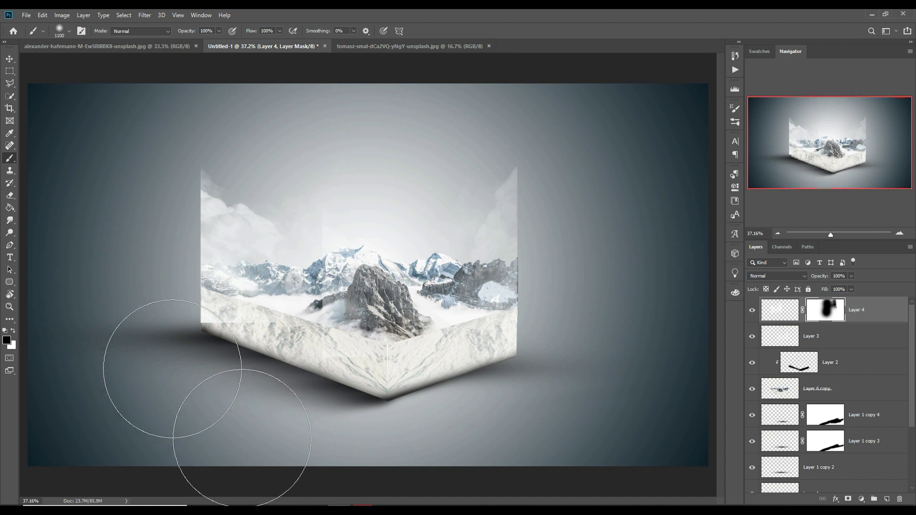
{"action": "left_click_drag", "start_coordinate": [182, 345], "coordinate": [242, 363]}
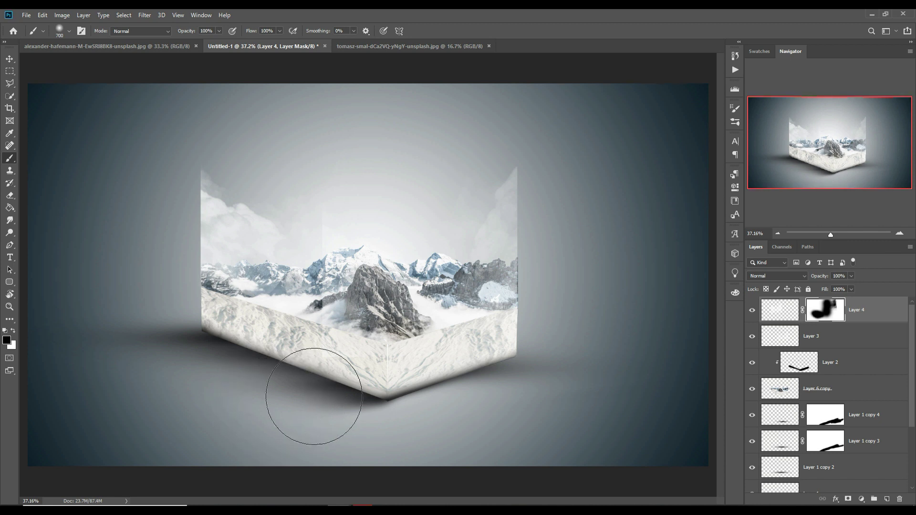
Add a layer mask to Layer 3 and paint black over the central peak and the sky above it to hide the fog.
{"action": "left_click", "coordinate": [821, 336]}
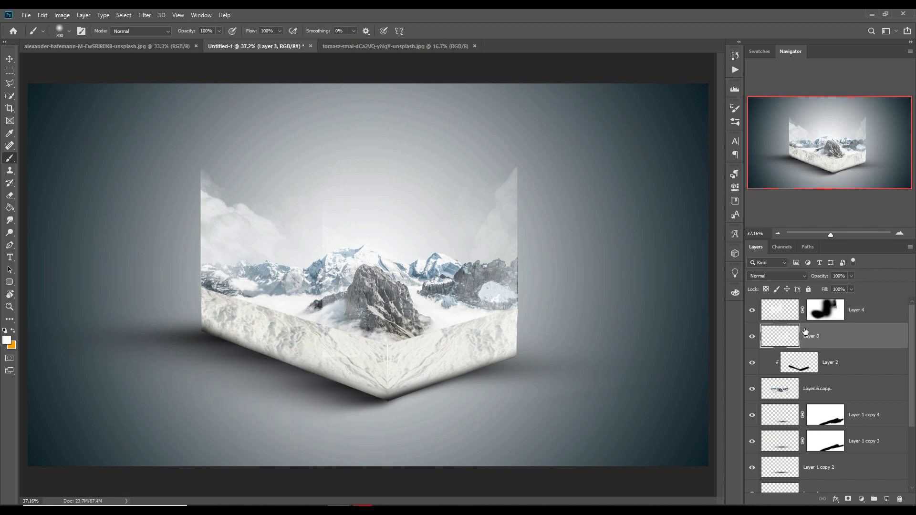
{"action": "left_click", "coordinate": [849, 500]}
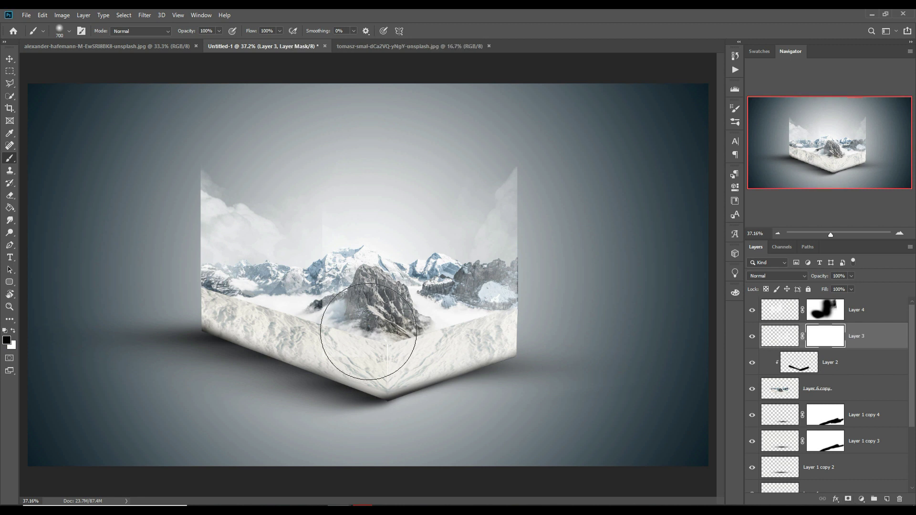
{"action": "left_click", "coordinate": [336, 304]}
{"action": "mouse_move", "coordinate": [365, 341]}
{"action": "left_mouse_down"}
{"action": "mouse_move", "coordinate": [363, 235]}
{"action": "mouse_move", "coordinate": [380, 254]}
{"action": "mouse_move", "coordinate": [409, 190]}
{"action": "left_mouse_up"}
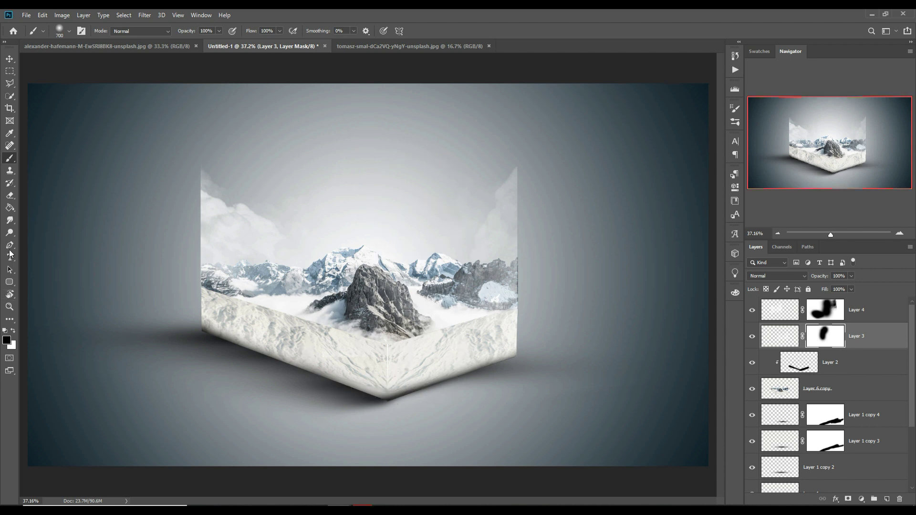
Open the bird and vertical zeppelin PNG files and copy the zeppelin into the Untitled-1 composition.
{"action": "left_click", "coordinate": [10, 59]}
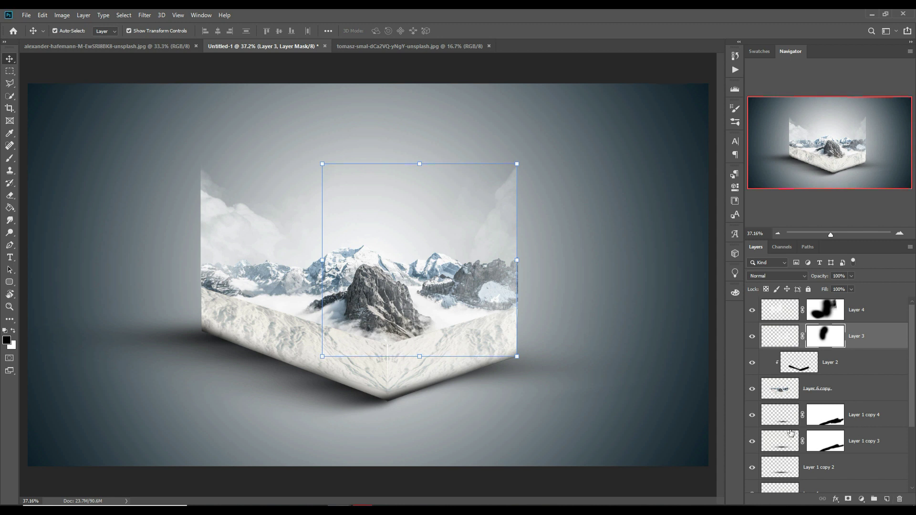
{"action": "left_click", "coordinate": [529, 507]}
{"action": "left_click", "coordinate": [871, 475]}
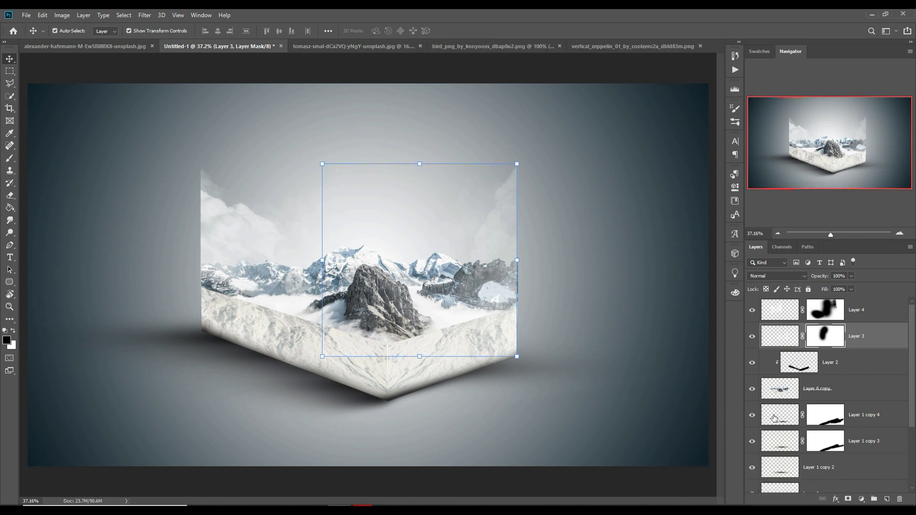
{"action": "left_click_drag", "start_coordinate": [601, 46], "coordinate": [605, 90]}
{"action": "left_click_drag", "start_coordinate": [627, 142], "coordinate": [414, 121]}
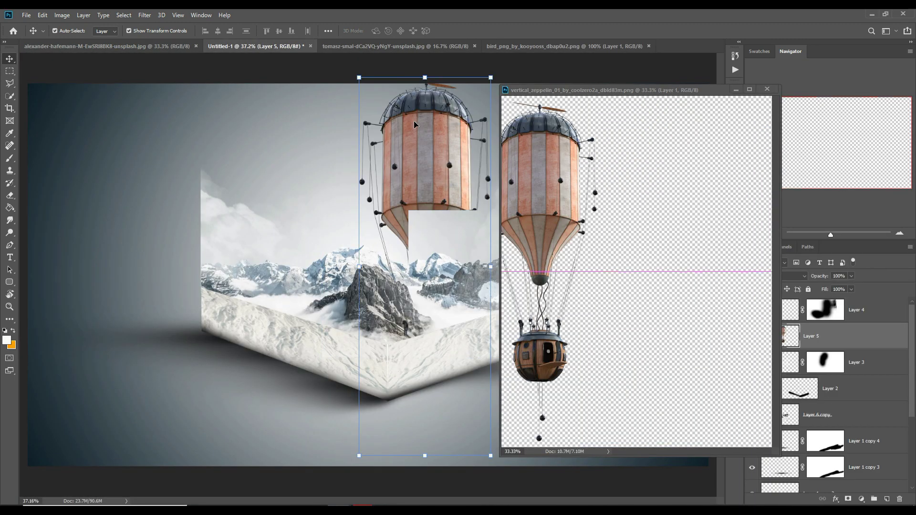
{"action": "left_click", "coordinate": [735, 90]}
Scale the zeppelin down to 34.68% and position it in the sky above the central peak.
{"action": "left_click_drag", "start_coordinate": [495, 80], "coordinate": [424, 162]}
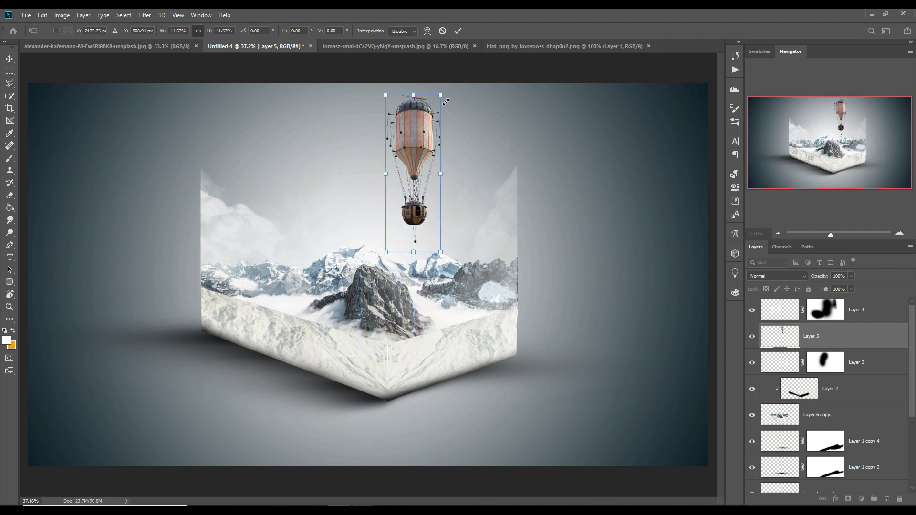
{"action": "left_click_drag", "start_coordinate": [443, 97], "coordinate": [434, 122]}
{"action": "left_click_drag", "start_coordinate": [413, 170], "coordinate": [414, 162]}
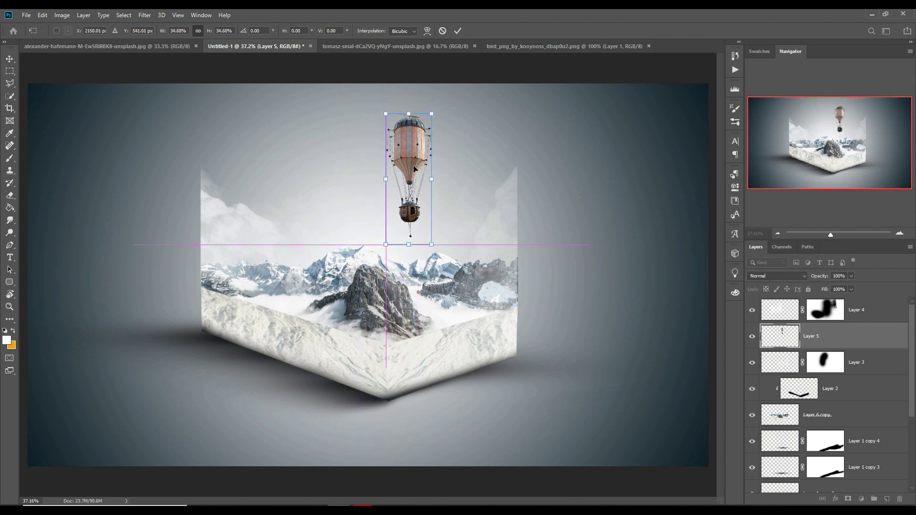
Duplicate the zeppelin layer, scale the copy to 71.74% and place it to the left of the original zeppelin.
{"action": "right_click", "coordinate": [819, 341]}
{"action": "left_click", "coordinate": [718, 158]}
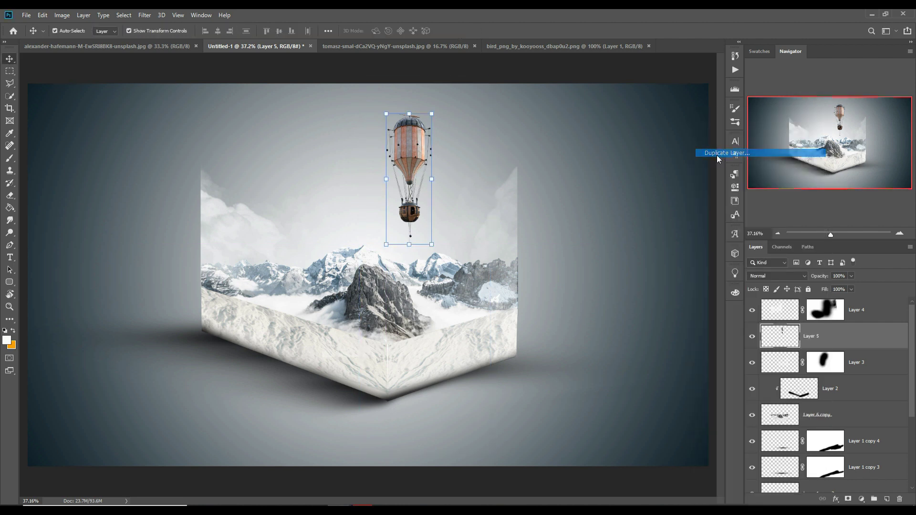
{"action": "left_click", "coordinate": [538, 153]}
{"action": "left_click_drag", "start_coordinate": [434, 116], "coordinate": [414, 148]}
{"action": "left_click_drag", "start_coordinate": [404, 187], "coordinate": [369, 178]}
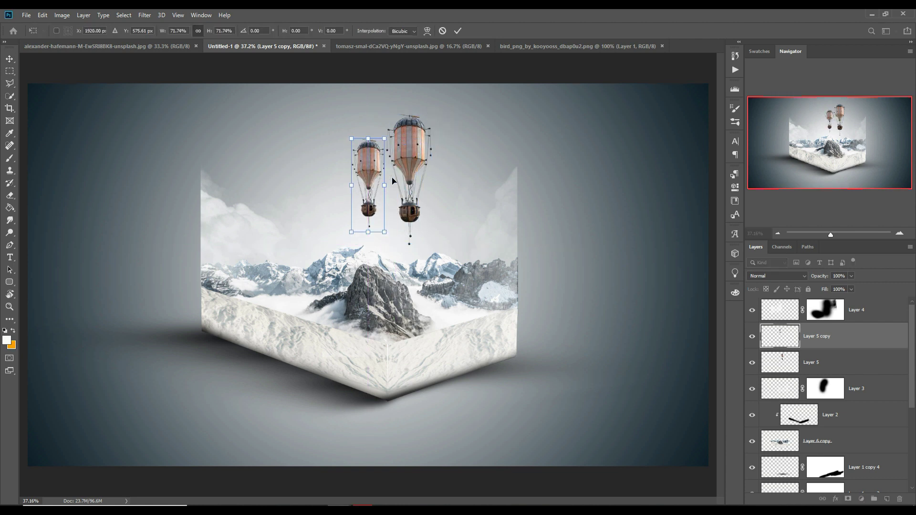
Stack Layer 5 copy beneath Layer 5, then scale the copied zeppelin to 51.62% and place it right of the large one.
{"action": "left_click_drag", "start_coordinate": [832, 324], "coordinate": [829, 376]}
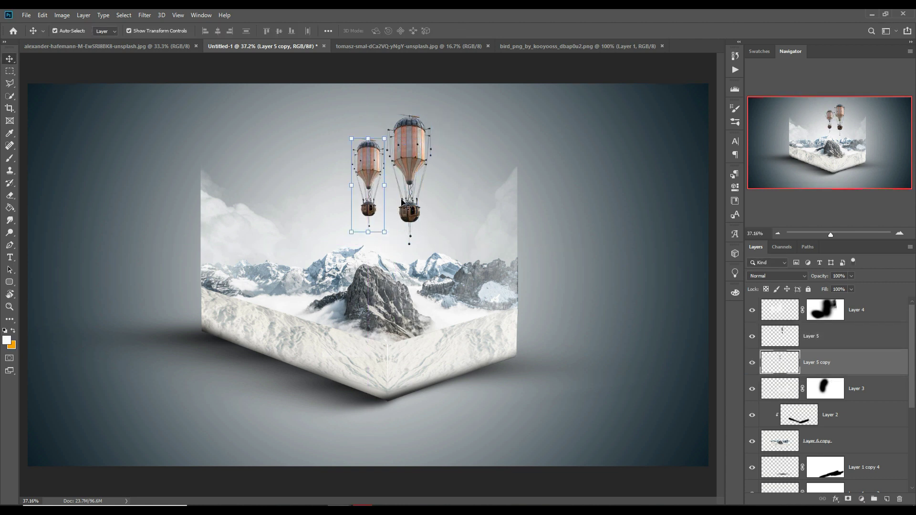
{"action": "left_click_drag", "start_coordinate": [386, 139], "coordinate": [477, 153]}
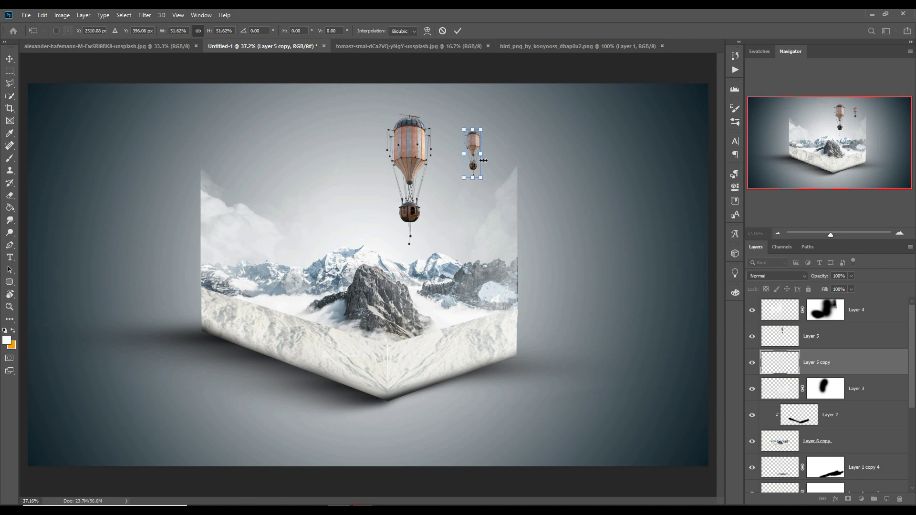
{"action": "left_click", "coordinate": [458, 31]}
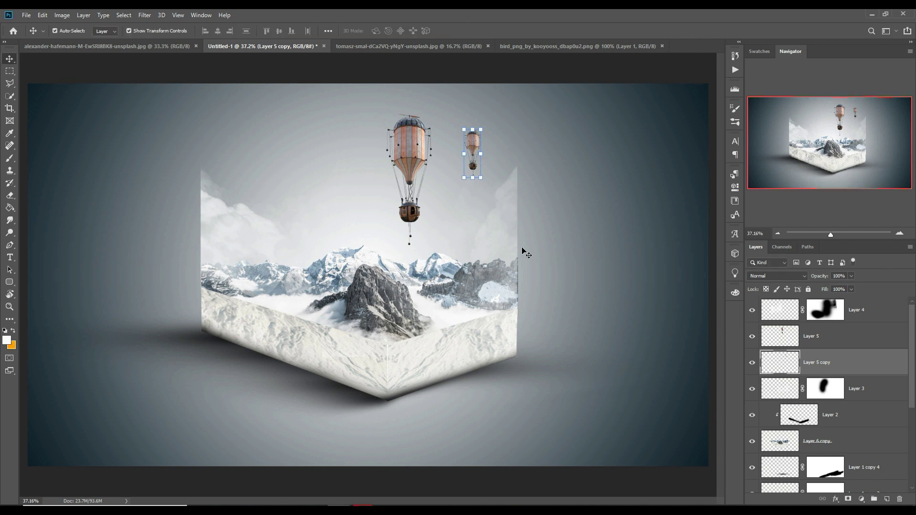
Copy the flock of birds from the bird PNG document into the upper left sky of the Untitled-1 composition.
{"action": "left_click", "coordinate": [410, 47]}
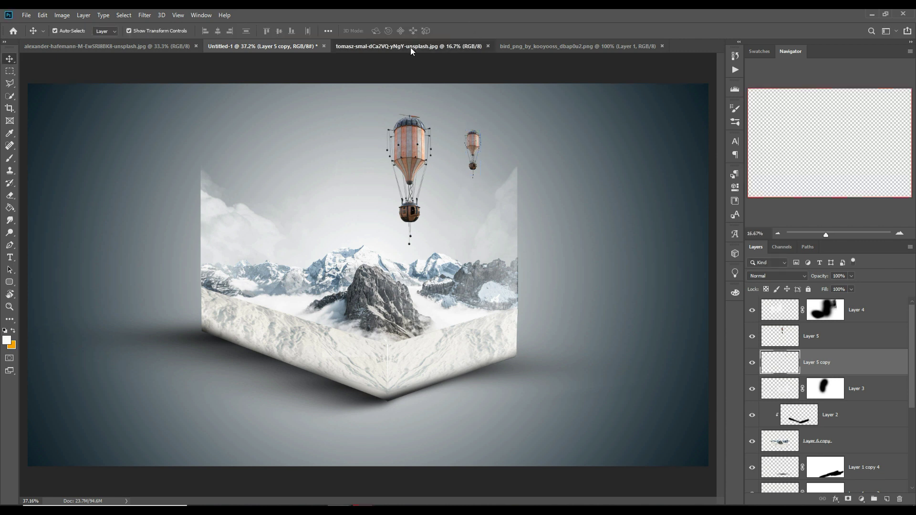
{"action": "left_click_drag", "start_coordinate": [554, 47], "coordinate": [568, 84]}
{"action": "left_click", "coordinate": [233, 47]}
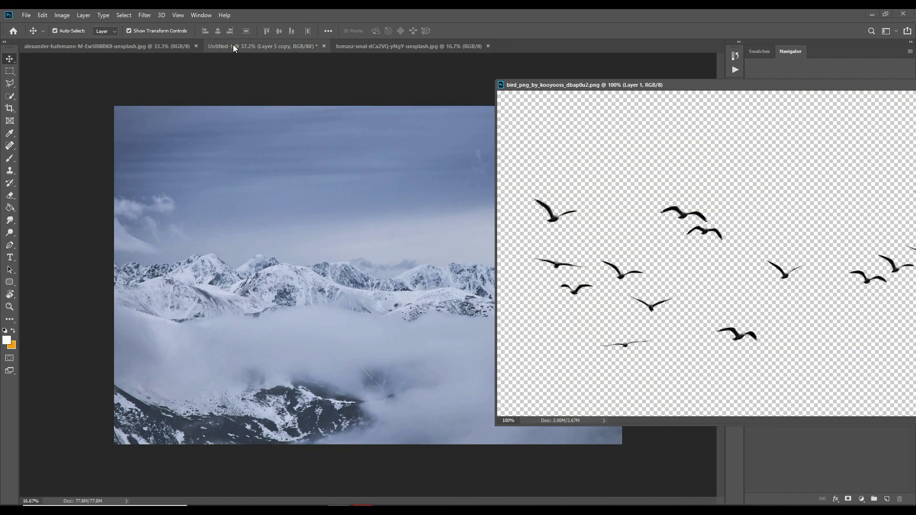
{"action": "left_click", "coordinate": [706, 238]}
{"action": "left_click_drag", "start_coordinate": [703, 232], "coordinate": [276, 132]}
Scale the birds to 68.94%, position them above the slab's left side and minimize the bird document.
{"action": "left_click_drag", "start_coordinate": [373, 118], "coordinate": [328, 143]}
{"action": "left_click_drag", "start_coordinate": [256, 149], "coordinate": [249, 147]}
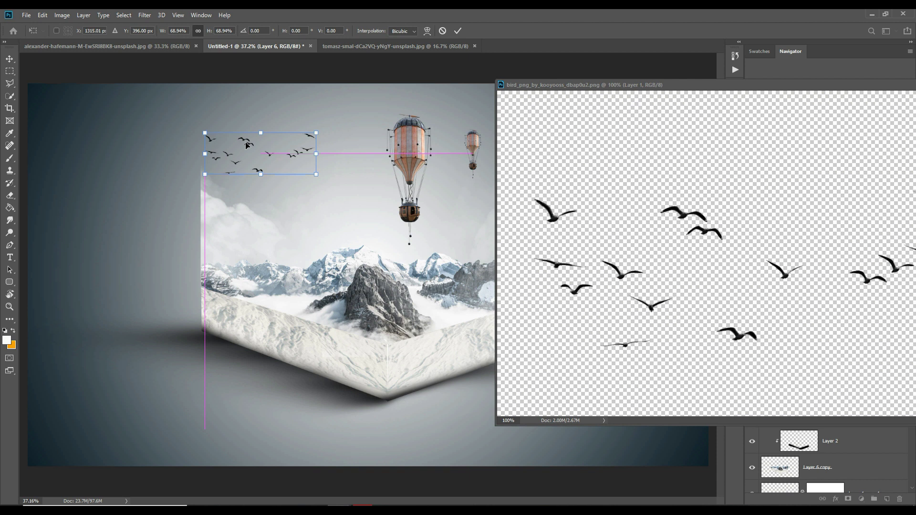
{"action": "left_click", "coordinate": [454, 29]}
{"action": "left_click_drag", "start_coordinate": [890, 87], "coordinate": [583, 192]}
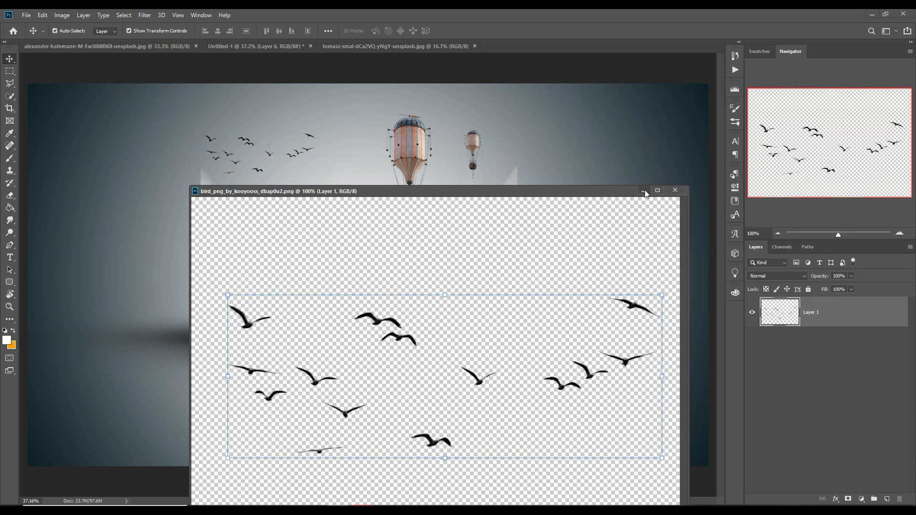
{"action": "left_click", "coordinate": [644, 191]}
Add a new layer above Layer 4 and choose the Cl9 brush from the Cloud Brushes set.
{"action": "left_click", "coordinate": [868, 314]}
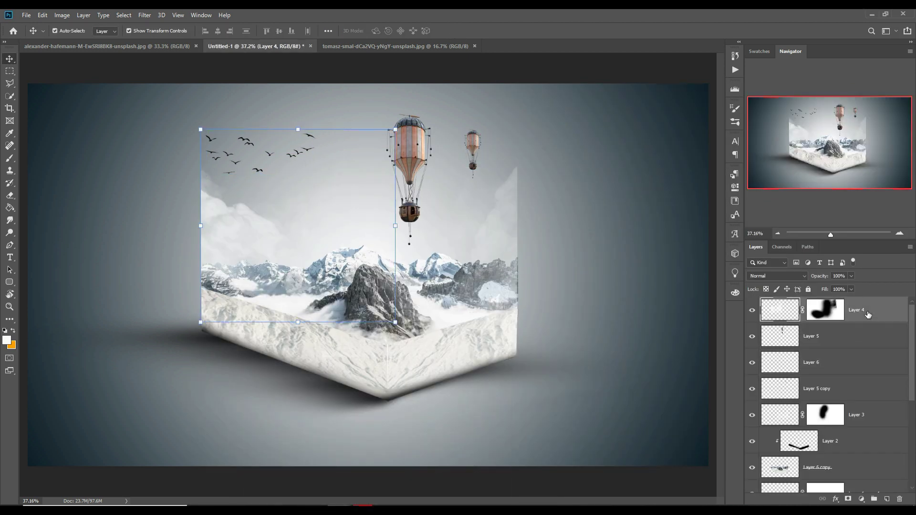
{"action": "left_click", "coordinate": [888, 499]}
{"action": "left_click", "coordinate": [10, 159]}
{"action": "left_click", "coordinate": [69, 33]}
{"action": "scroll", "coordinate": [123, 307], "scroll_direction": "down", "scroll_amount": 5}
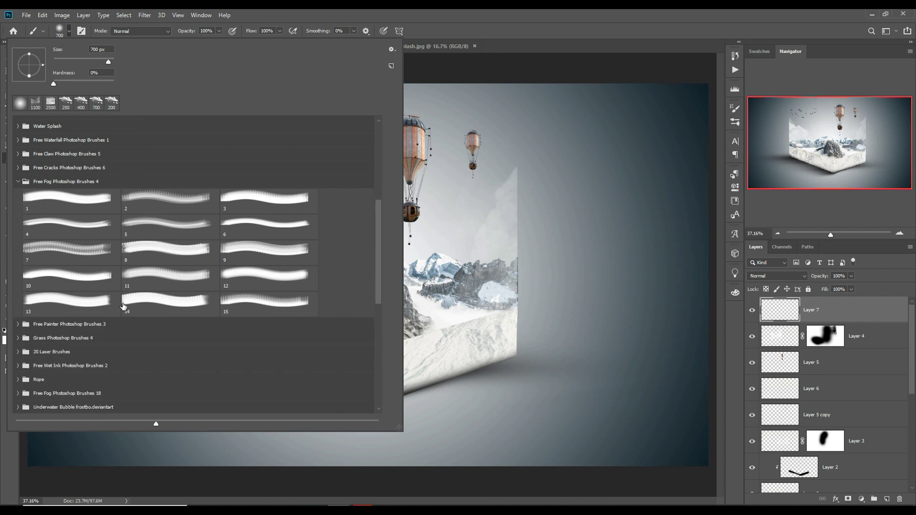
{"action": "scroll", "coordinate": [122, 307], "scroll_direction": "down", "scroll_amount": 7}
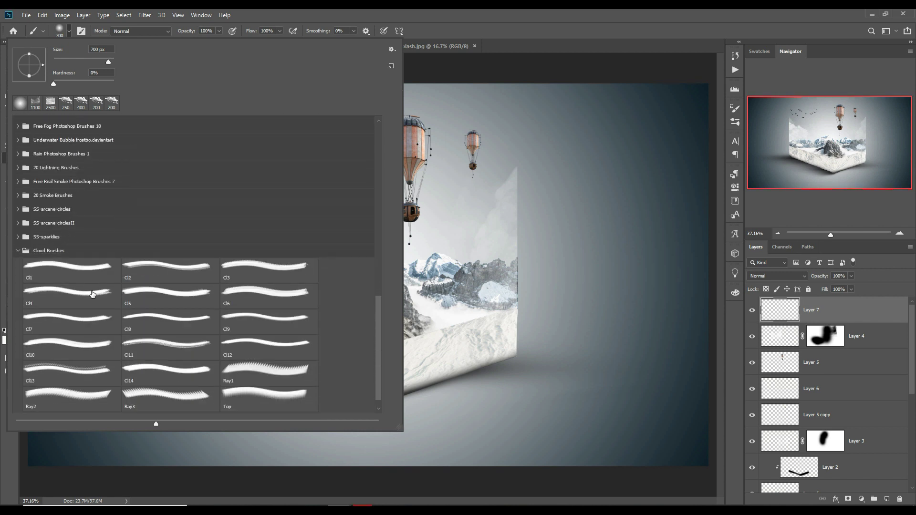
{"action": "scroll", "coordinate": [93, 294], "scroll_direction": "down", "scroll_amount": 1}
{"action": "left_click", "coordinate": [151, 246]}
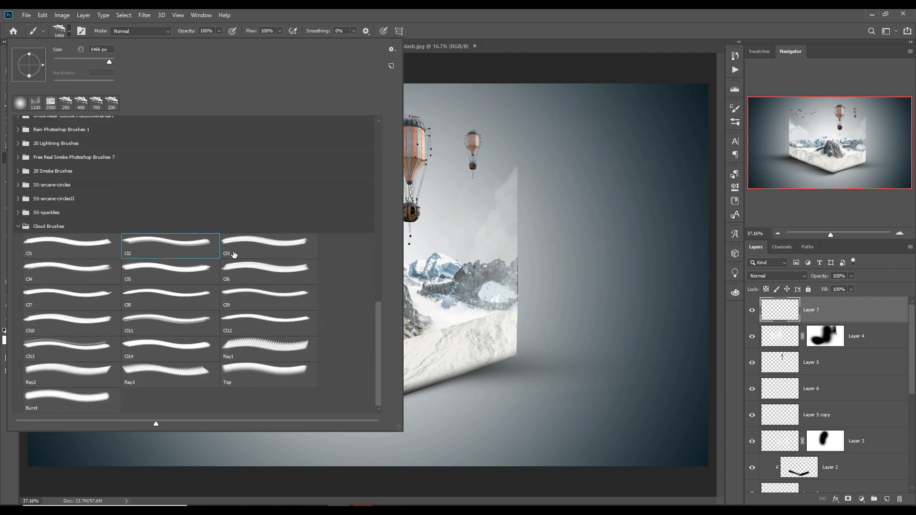
{"action": "left_click", "coordinate": [176, 273]}
{"action": "left_click", "coordinate": [71, 270]}
{"action": "left_click", "coordinate": [164, 299]}
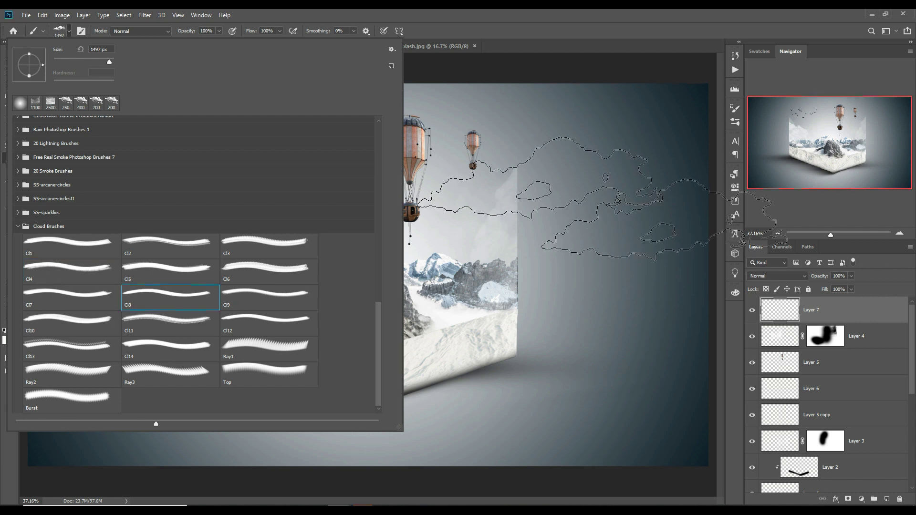
{"action": "left_click", "coordinate": [271, 299]}
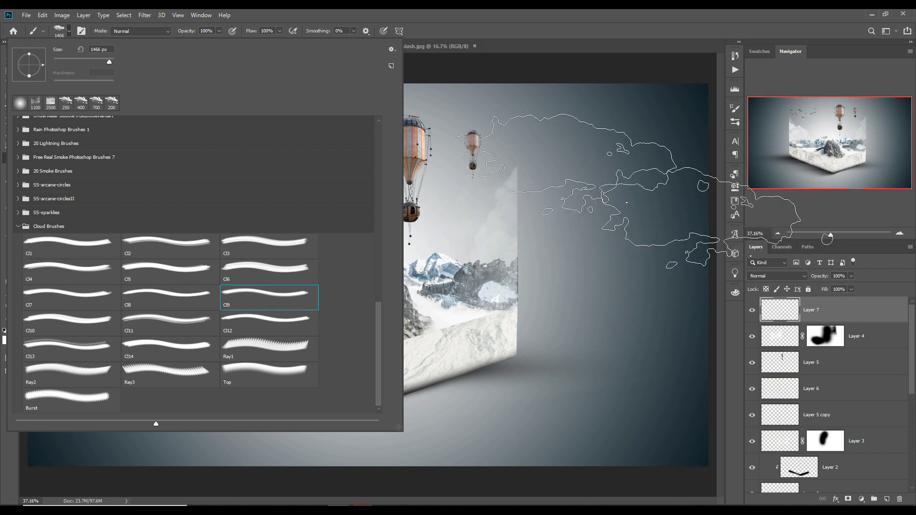
{"action": "left_click", "coordinate": [620, 165]}
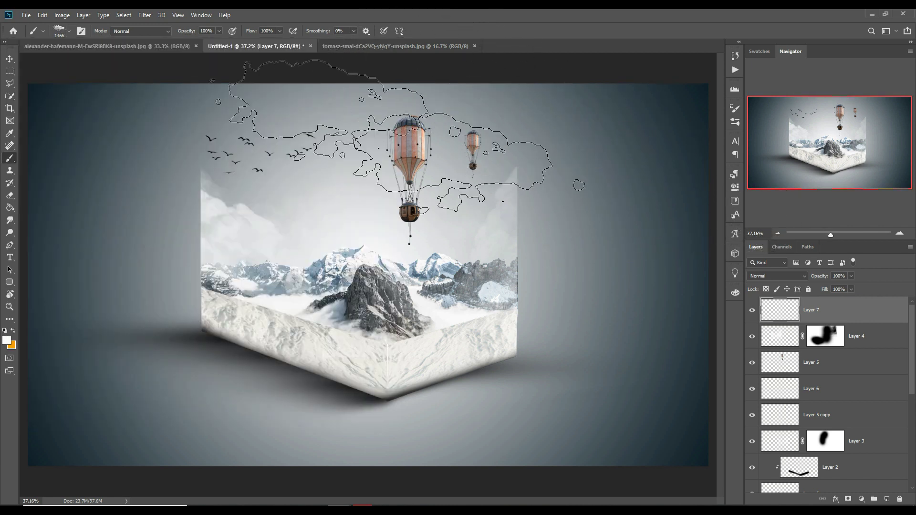
Reduce the cloud brush to 600 px and stamp one cloud above the birds on Layer 7.
{"action": "key", "text": "bracketleft"}
{"action": "key", "text": "bracketleft"}
{"action": "key", "text": "bracketleft"}
{"action": "key", "text": "bracketleft"}
{"action": "key", "text": "bracketleft"}
{"action": "key", "text": "bracketleft"}
{"action": "key", "text": "bracketleft"}
{"action": "key", "text": "bracketleft"}
{"action": "key", "text": "bracketleft"}
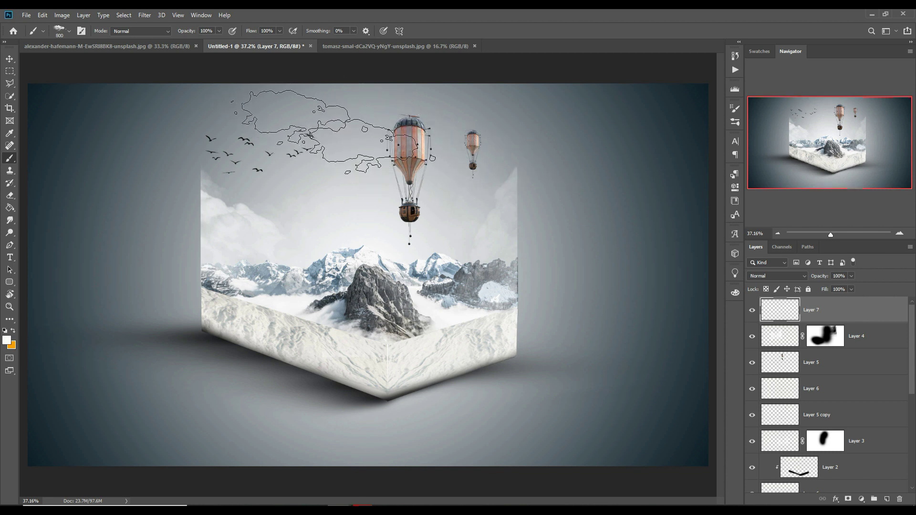
{"action": "left_click", "coordinate": [283, 114]}
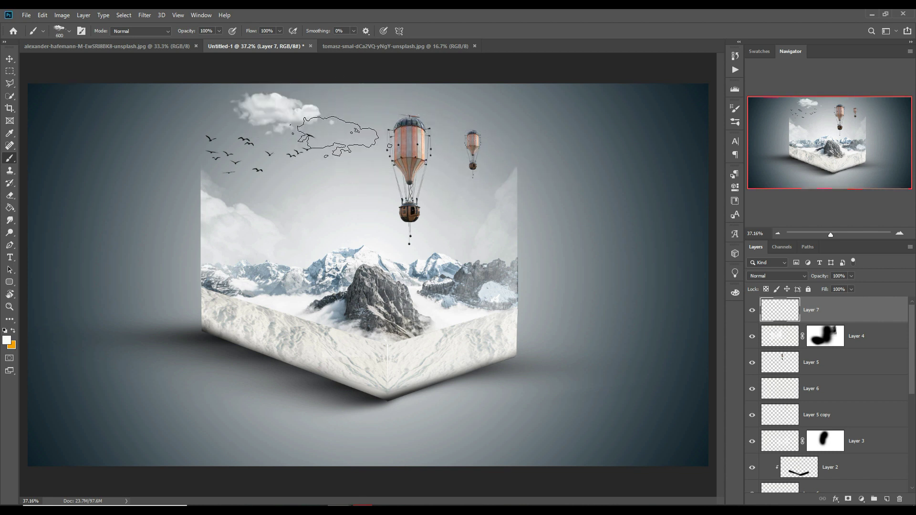
Switch to the Cl11 cloud brush and reduce its size to 700 px.
{"action": "left_click", "coordinate": [69, 32]}
{"action": "left_click", "coordinate": [161, 327]}
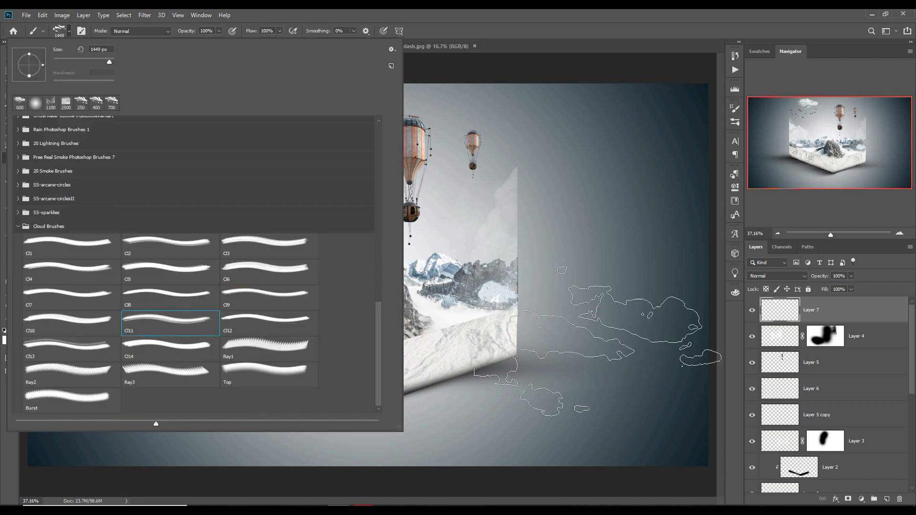
{"action": "left_click", "coordinate": [540, 13]}
{"action": "key", "text": "["}
{"action": "key", "text": "["}
{"action": "key", "text": "["}
{"action": "key", "text": "["}
{"action": "key", "text": "["}
{"action": "key", "text": "["}
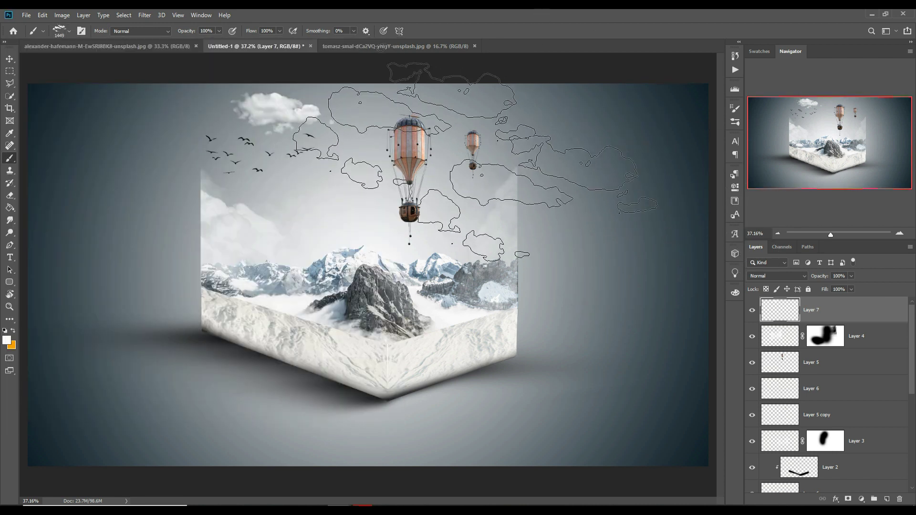
{"action": "key", "text": "["}
{"action": "key", "text": "["}
{"action": "key", "text": "["}
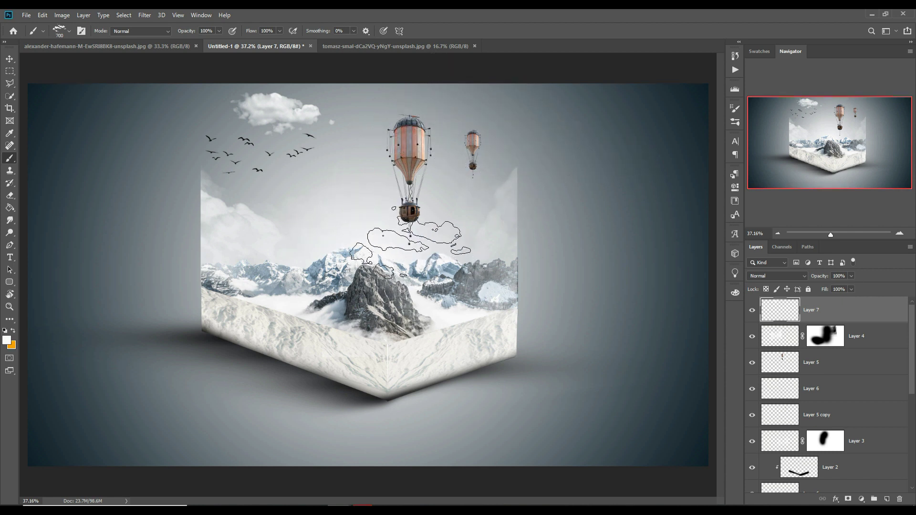
Stamp a cloud left of the large zeppelin and, with the brush reduced to 400 px, a smaller one above the small zeppelin.
{"action": "left_click", "coordinate": [344, 170]}
{"action": "left_click", "coordinate": [434, 346]}
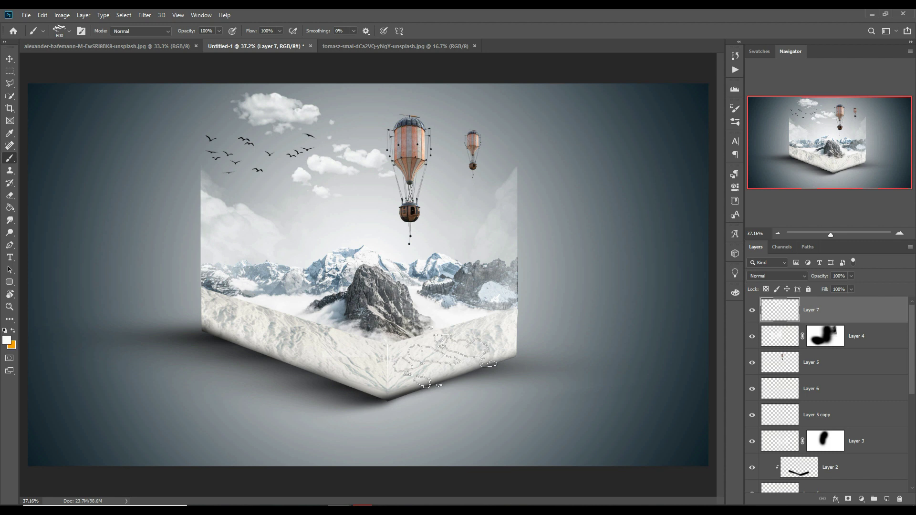
{"action": "key", "text": "["}
{"action": "left_click", "coordinate": [462, 111]}
{"action": "key", "text": "["}
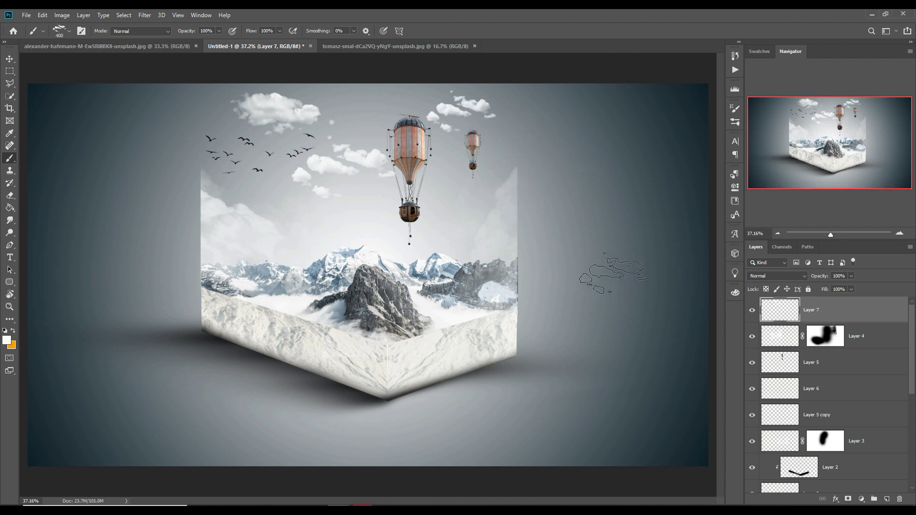
Select the slab's Layer 6 copy and add a new clipped layer directly above it, below Layer 2.
{"action": "key", "text": "v"}
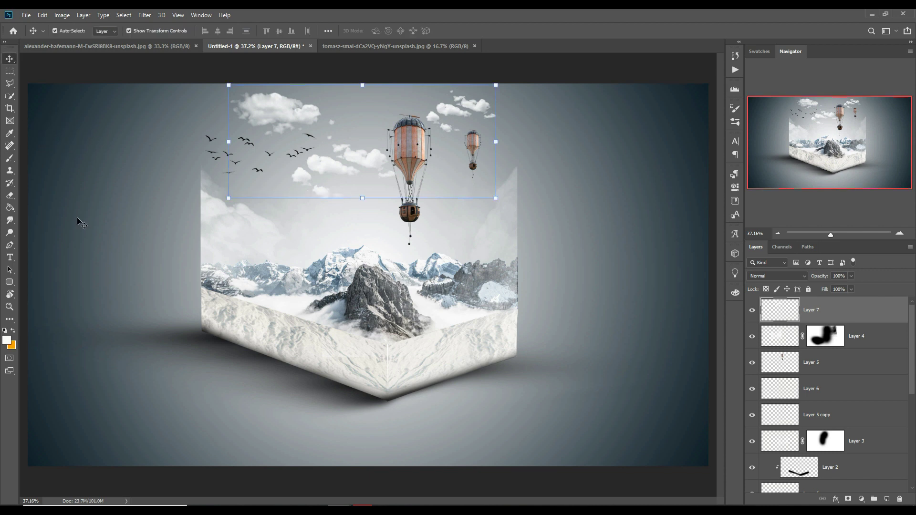
{"action": "left_click", "coordinate": [377, 377]}
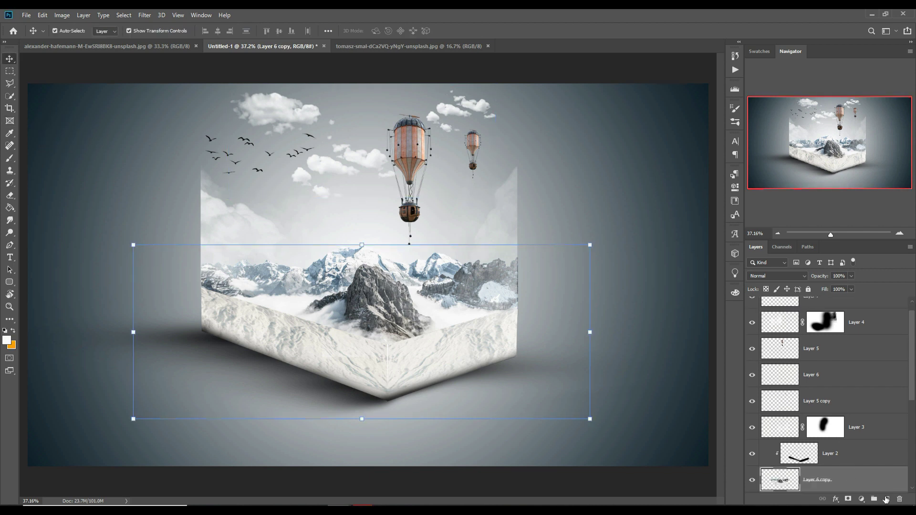
{"action": "left_click", "coordinate": [887, 500]}
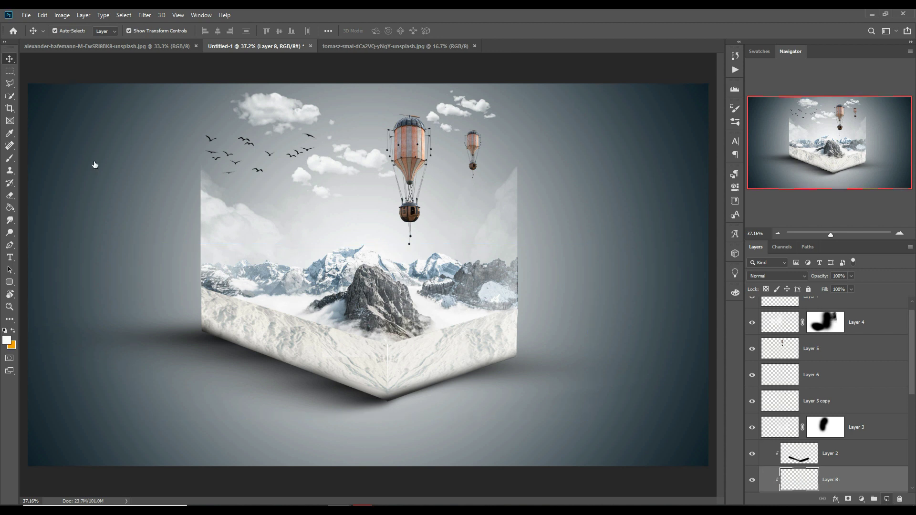
Choose a soft round brush at 400 px and set the foreground color to black (000000).
{"action": "left_click", "coordinate": [9, 158]}
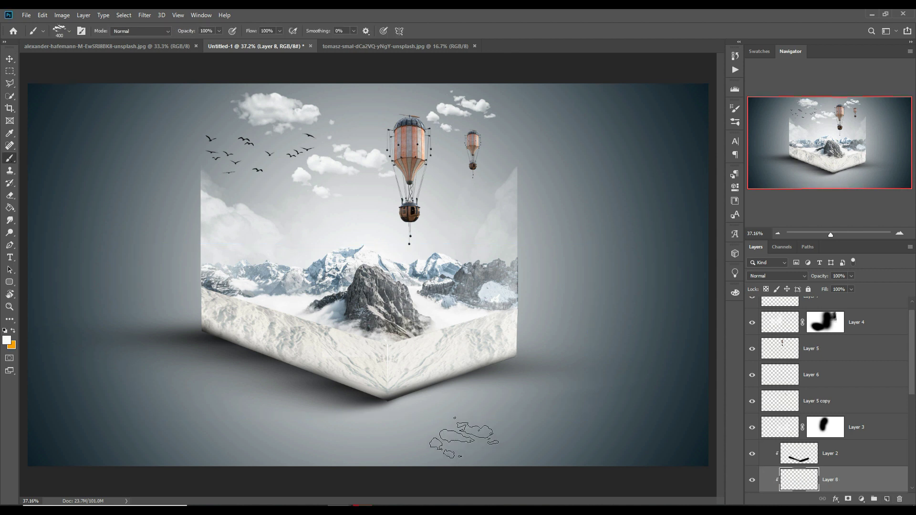
{"action": "left_click", "coordinate": [70, 32]}
{"action": "double_click", "coordinate": [64, 104]}
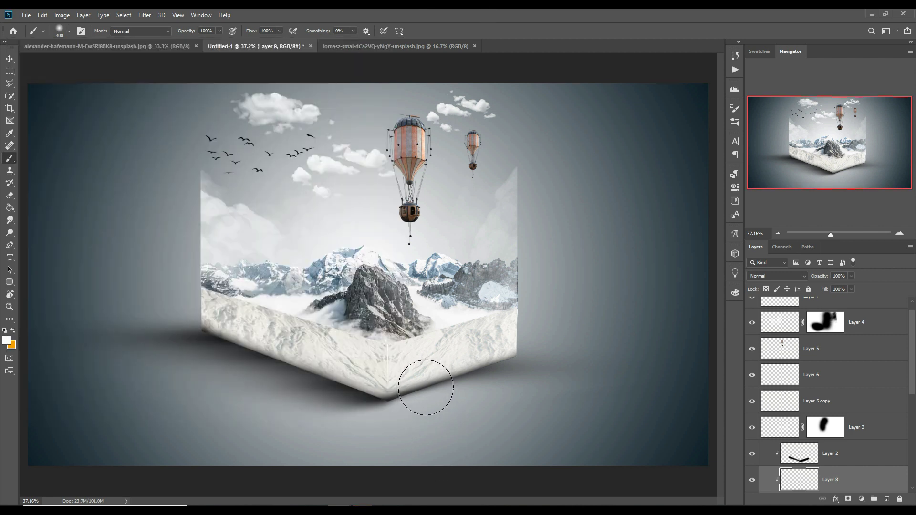
{"action": "left_click", "coordinate": [423, 384]}
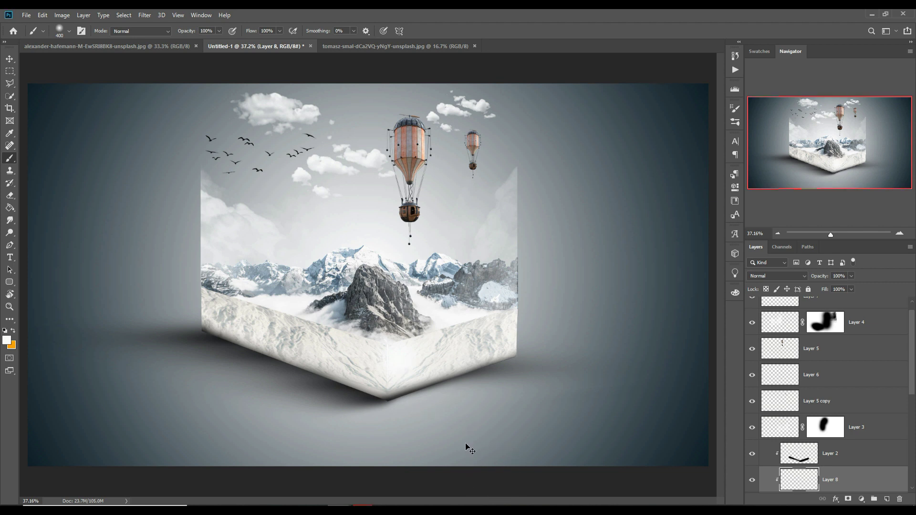
{"action": "key", "text": "ctrl+z"}
{"action": "left_click", "coordinate": [7, 340]}
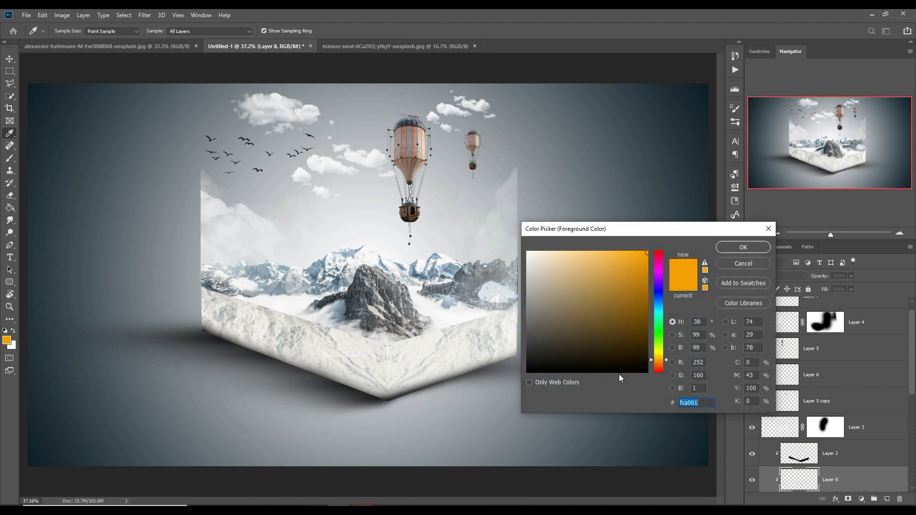
{"action": "left_click", "coordinate": [531, 377]}
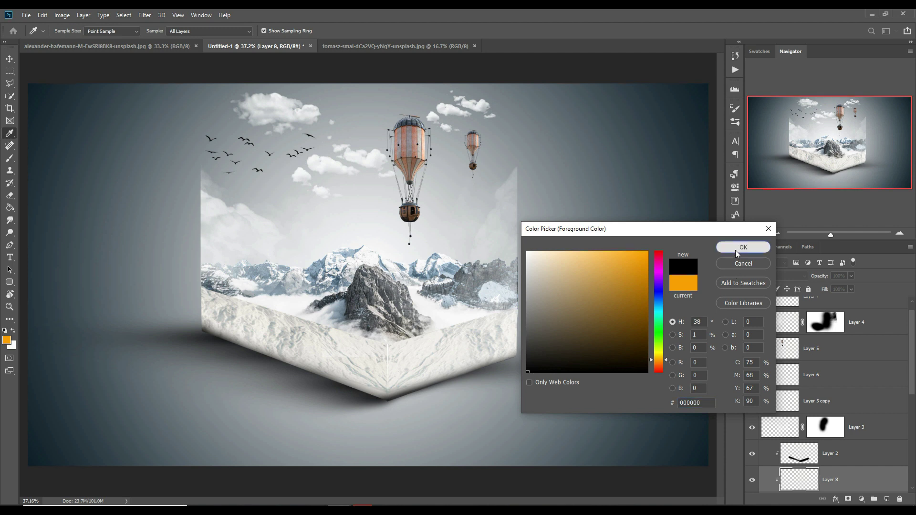
{"action": "left_click", "coordinate": [743, 247]}
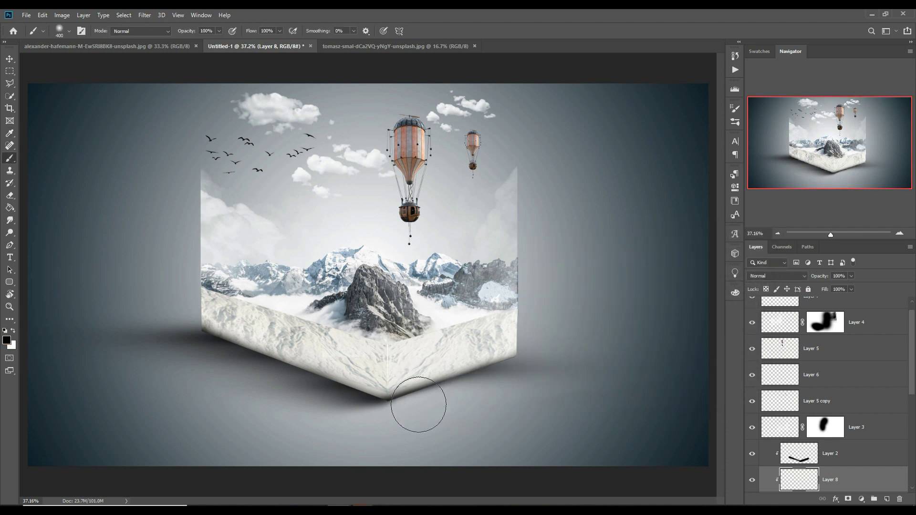
Try painting black dabs and strokes at full opacity over the slab's front corner on Layer 8.
{"action": "left_click", "coordinate": [398, 359]}
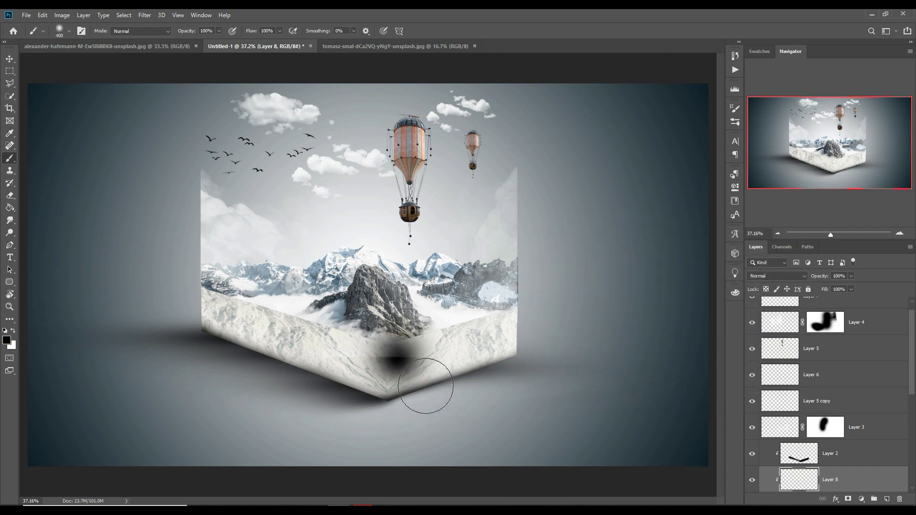
{"action": "left_click", "coordinate": [395, 397]}
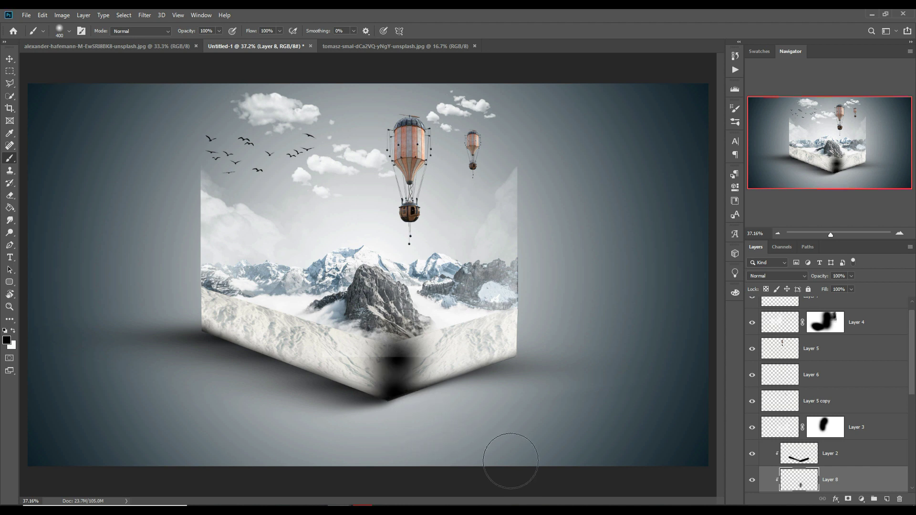
{"action": "key", "text": "ctrl+z"}
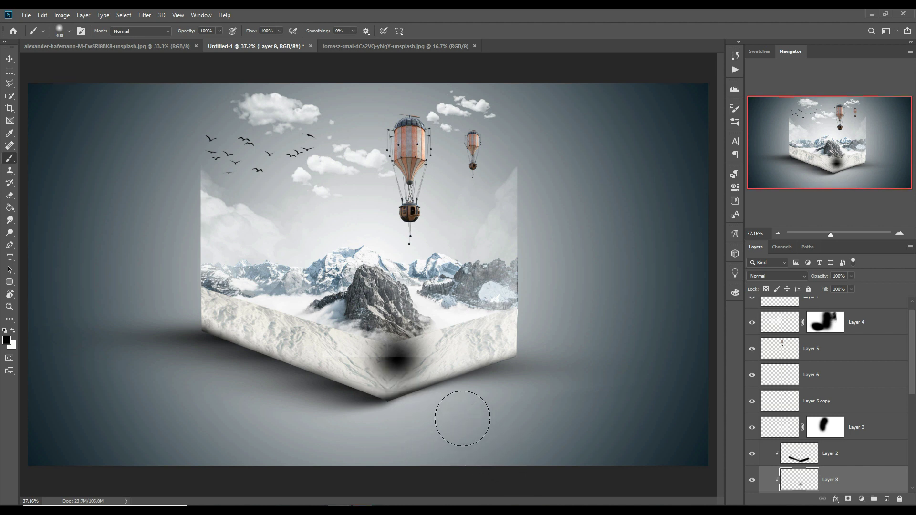
{"action": "key", "text": "ctrl+z"}
{"action": "left_click_drag", "start_coordinate": [391, 364], "coordinate": [389, 420]}
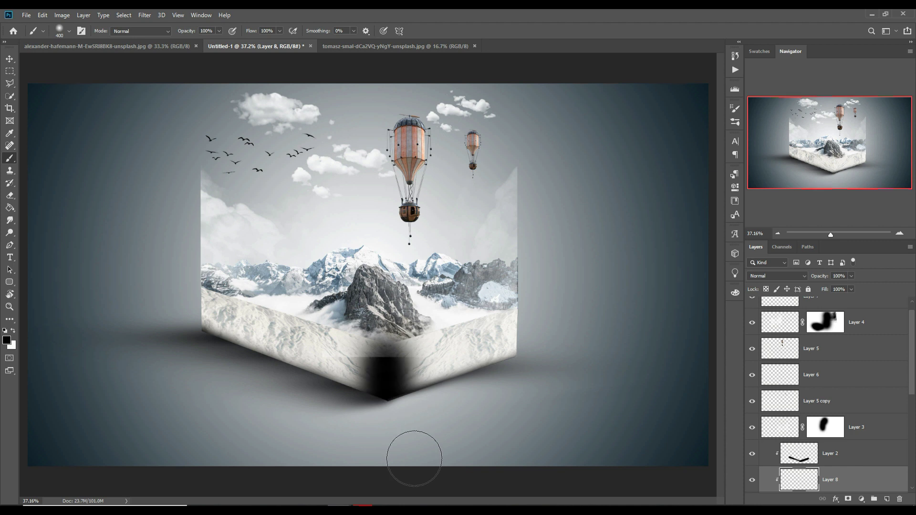
{"action": "left_click_drag", "start_coordinate": [386, 348], "coordinate": [388, 391]}
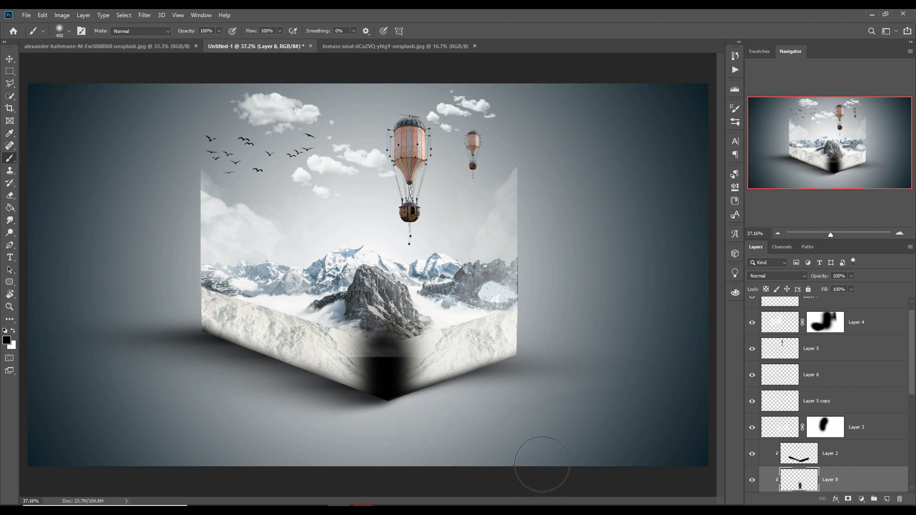
{"action": "key", "text": "ctrl+z"}
{"action": "key", "text": "ctrl+z"}
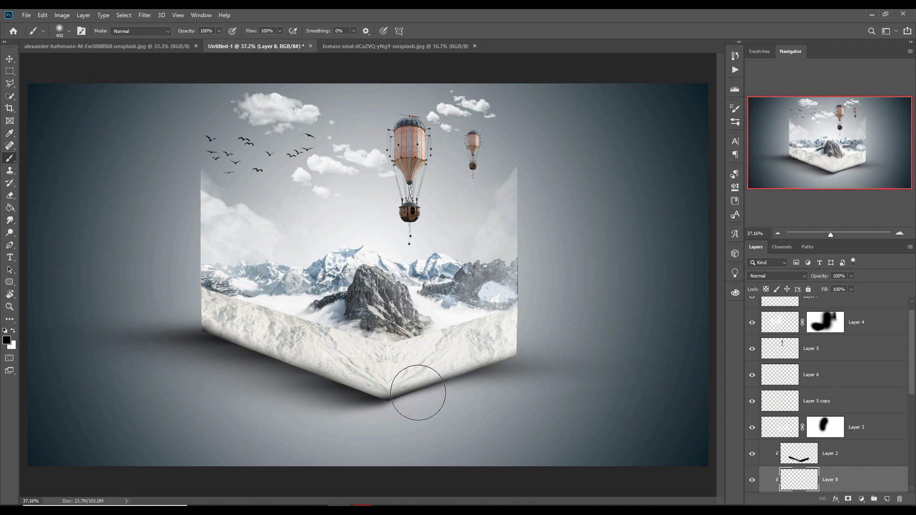
{"action": "left_click", "coordinate": [385, 366]}
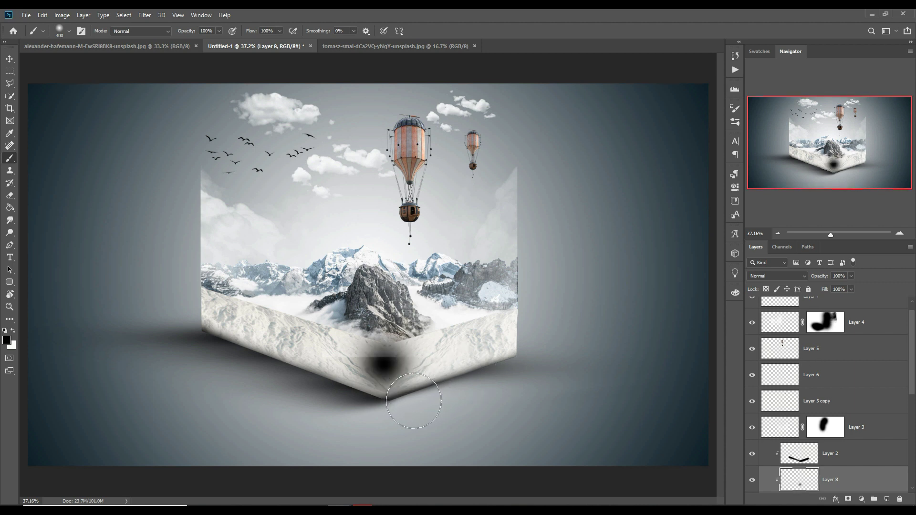
{"action": "left_click", "coordinate": [385, 377]}
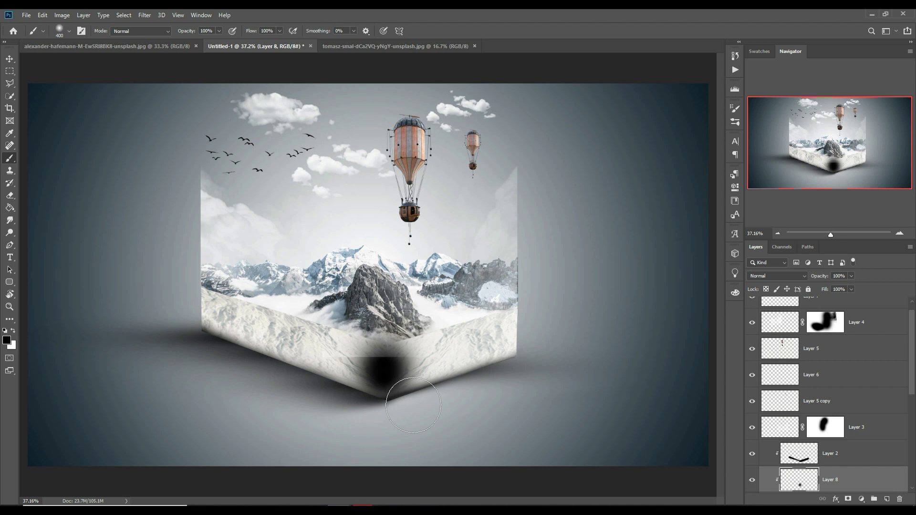
{"action": "key", "text": "ctrl+z"}
{"action": "key", "text": "ctrl+z"}
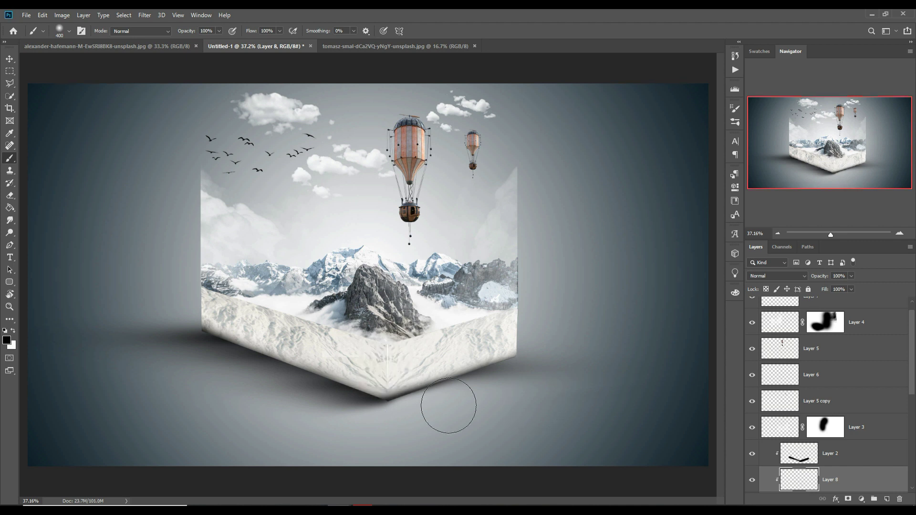
{"action": "left_click", "coordinate": [6, 61]}
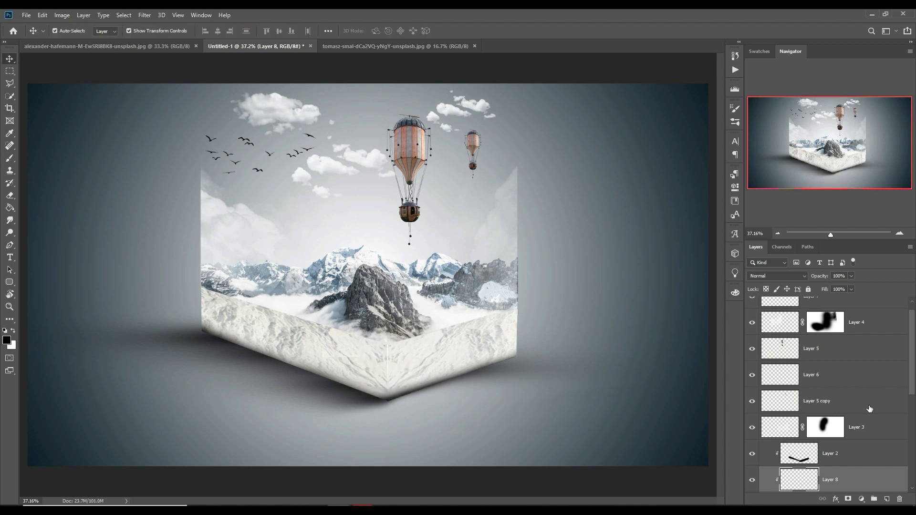
{"action": "scroll", "coordinate": [846, 478], "scroll_direction": "down", "scroll_amount": 2}
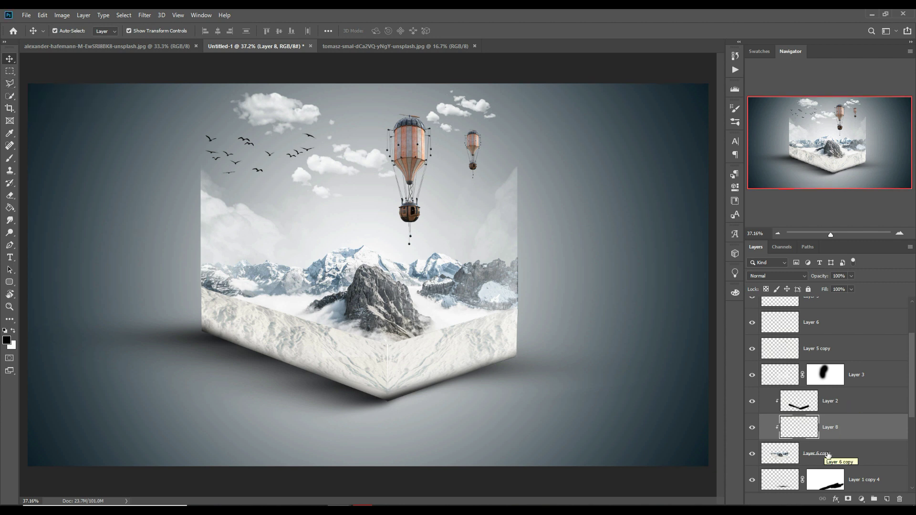
{"action": "scroll", "coordinate": [859, 455], "scroll_direction": "down", "scroll_amount": 2}
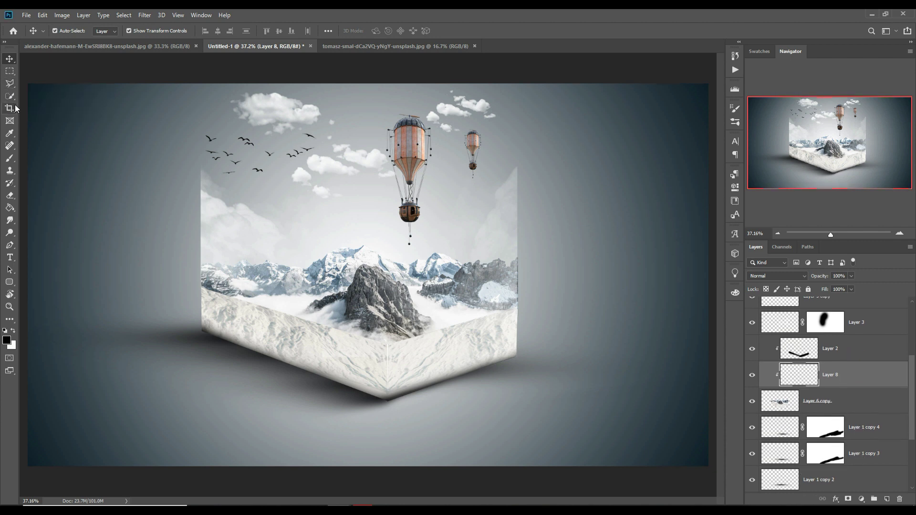
Reduce the soft round brush to 175 px and lower its opacity to 30%.
{"action": "left_click", "coordinate": [9, 160]}
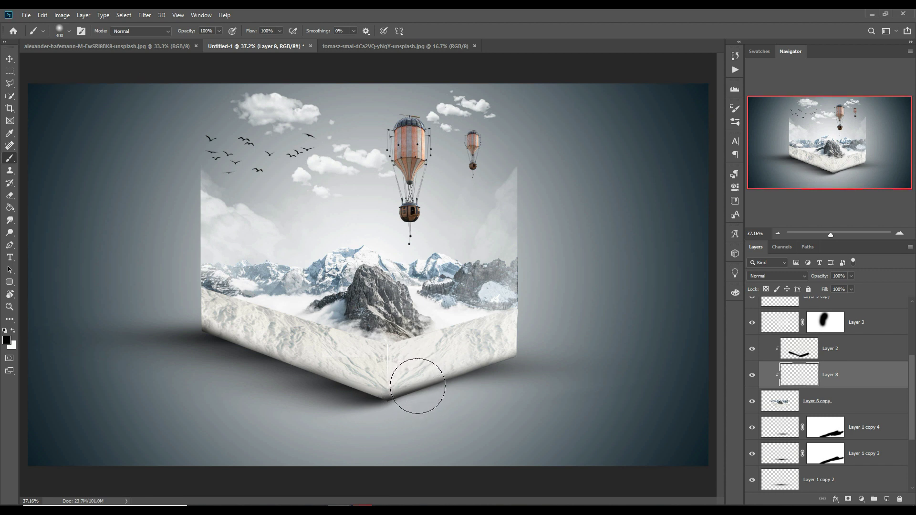
{"action": "key", "text": "ctrl+plus"}
{"action": "key", "text": "ctrl+plus"}
{"action": "key", "text": "ctrl+plus"}
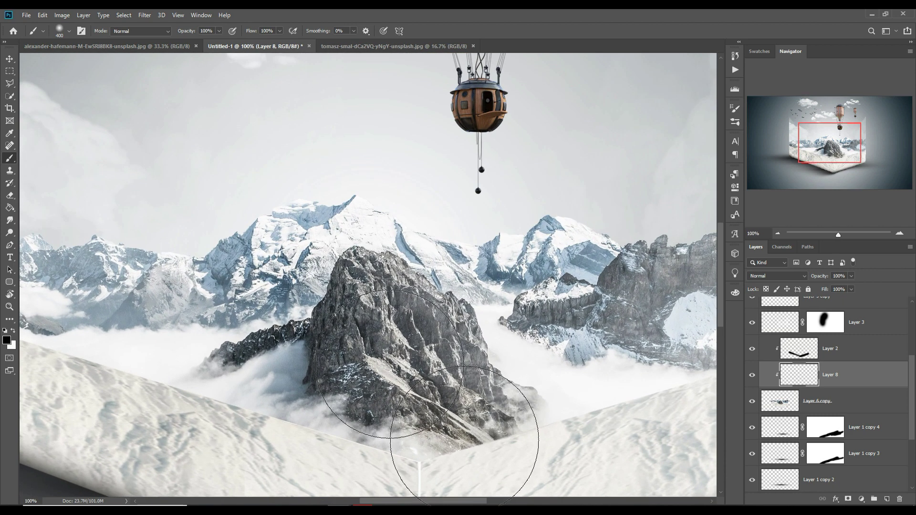
{"action": "left_click_drag", "start_coordinate": [441, 325], "coordinate": [456, 121]}
{"action": "key", "text": "bracketleft"}
{"action": "key", "text": "bracketleft"}
{"action": "key", "text": "bracketleft"}
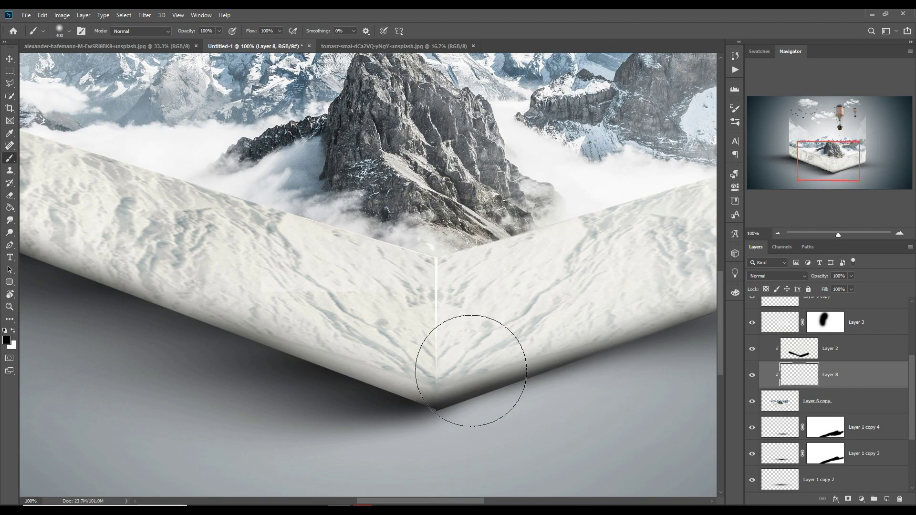
{"action": "key", "text": "bracketleft"}
{"action": "left_click", "coordinate": [219, 31]}
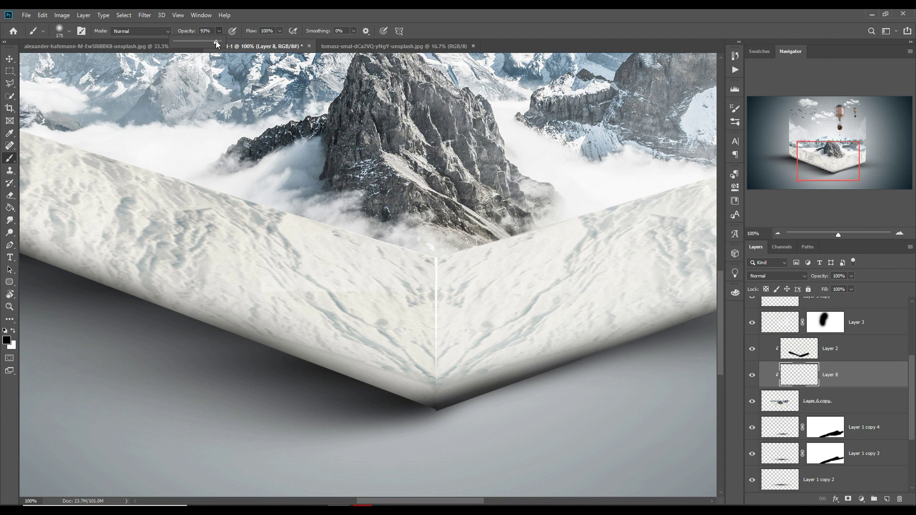
{"action": "left_click_drag", "start_coordinate": [191, 47], "coordinate": [188, 46]}
Try shading the slab's front vertical edge with separate black dabs at 30% opacity.
{"action": "left_click", "coordinate": [430, 276]}
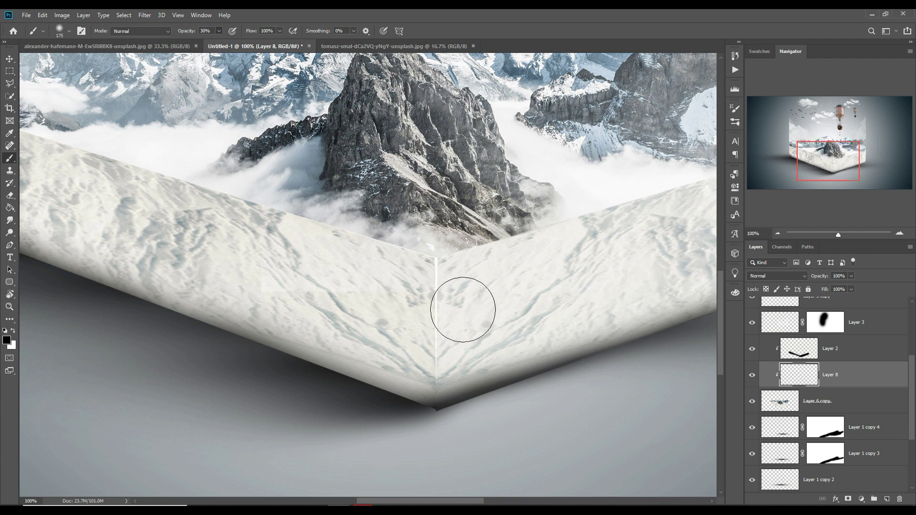
{"action": "left_click", "coordinate": [431, 277]}
{"action": "left_click", "coordinate": [432, 310]}
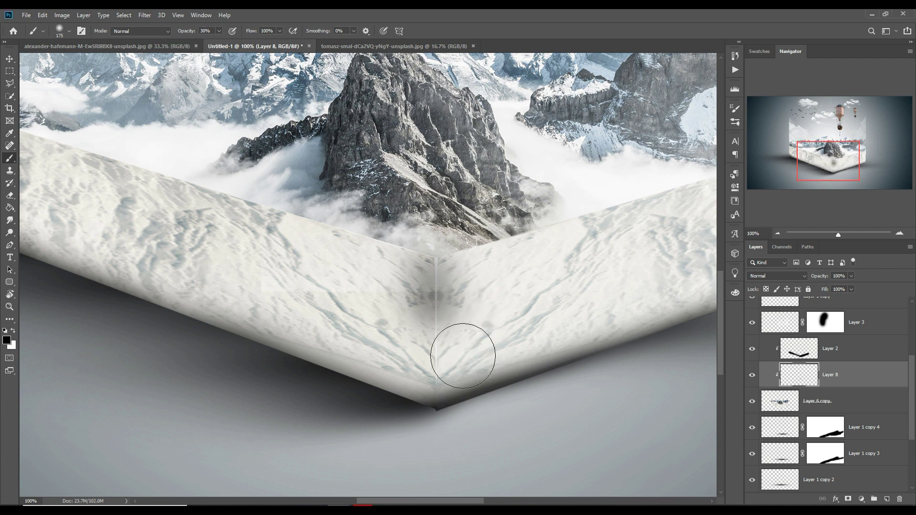
{"action": "left_click", "coordinate": [431, 364]}
{"action": "left_click", "coordinate": [430, 399]}
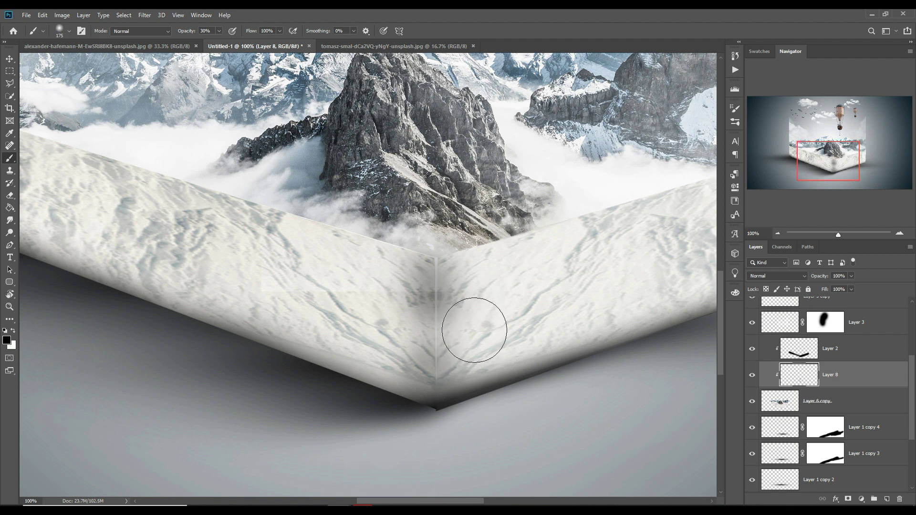
{"action": "key", "text": "ctrl+z"}
{"action": "key", "text": "ctrl+z"}
{"action": "key", "text": "ctrl+z"}
{"action": "key", "text": "ctrl+z"}
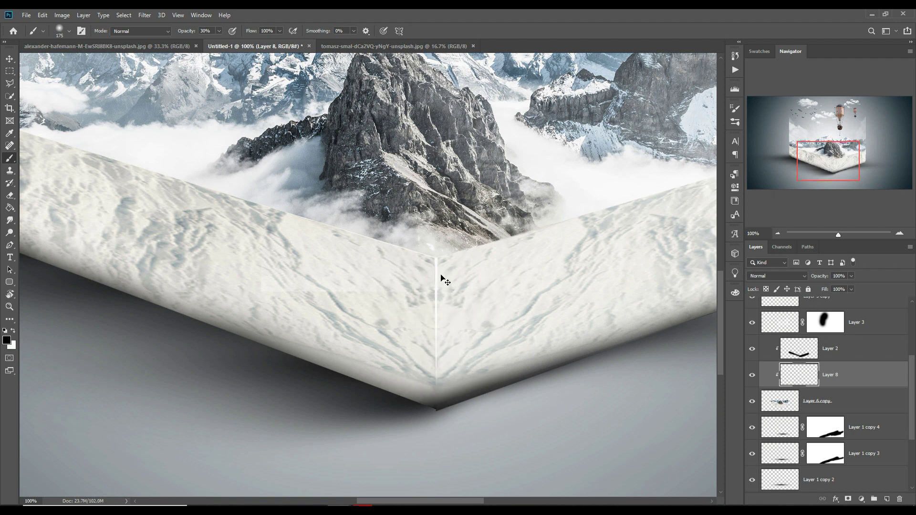
Paint one continuous soft black stroke down the slab's front vertical edge on Layer 8 to shade the corner.
{"action": "left_click_drag", "start_coordinate": [436, 267], "coordinate": [431, 411]}
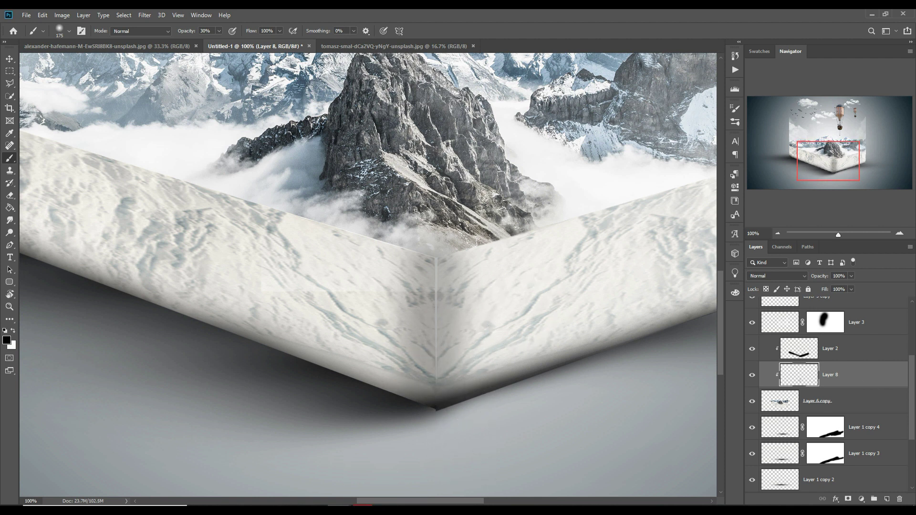
Add a layer mask to Layer 8 and dab black at 30% opacity over the upper part of the corner shading.
{"action": "left_click", "coordinate": [848, 499]}
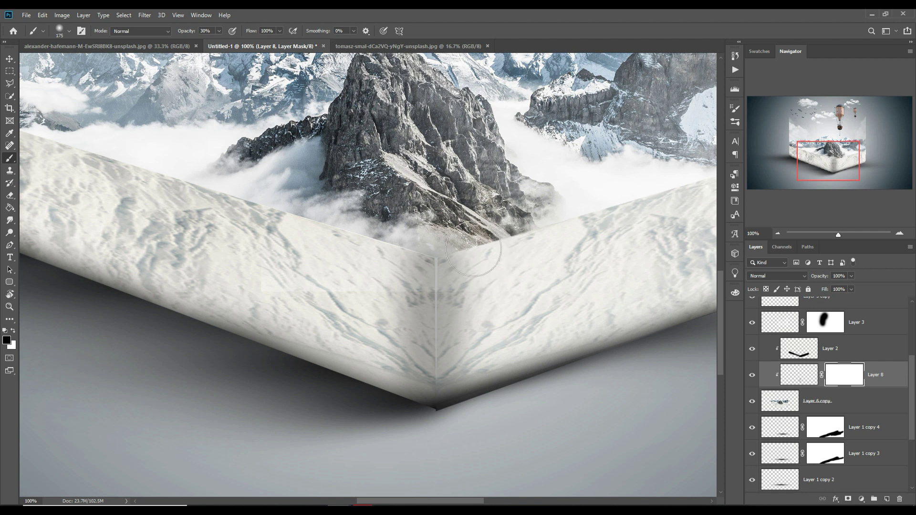
{"action": "left_click", "coordinate": [429, 252]}
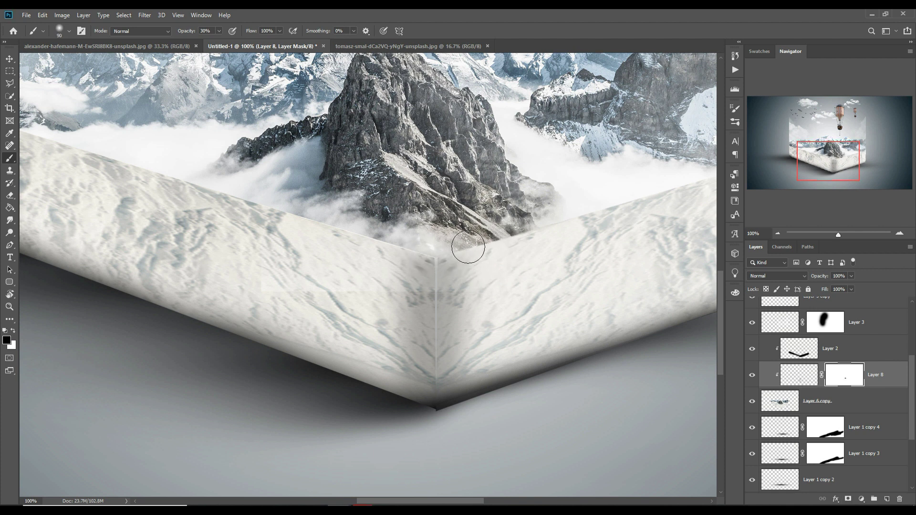
{"action": "key", "text": "bracketright"}
{"action": "left_click", "coordinate": [430, 292]}
{"action": "left_click", "coordinate": [449, 299]}
{"action": "left_click", "coordinate": [422, 295]}
Lower the brush opacity to 11% and paint softly on Layer 8's mask to lighten the shading down the slab's front edge.
{"action": "left_click", "coordinate": [220, 31]}
{"action": "mouse_move", "coordinate": [417, 321]}
{"action": "left_mouse_down"}
{"action": "mouse_move", "coordinate": [422, 338]}
{"action": "mouse_move", "coordinate": [435, 266]}
{"action": "mouse_move", "coordinate": [430, 301]}
{"action": "mouse_move", "coordinate": [428, 280]}
{"action": "left_mouse_up"}
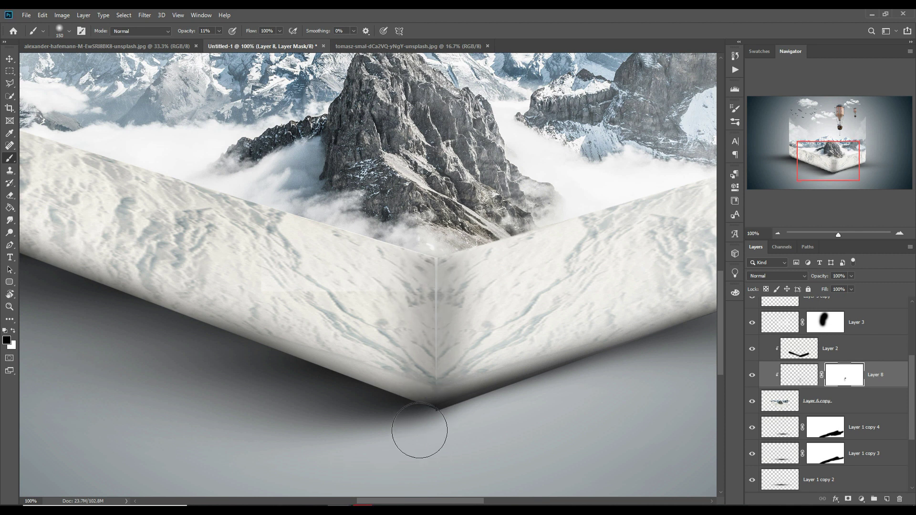
{"action": "mouse_move", "coordinate": [416, 372]}
{"action": "left_mouse_down"}
{"action": "mouse_move", "coordinate": [430, 250]}
{"action": "mouse_move", "coordinate": [421, 380]}
{"action": "left_mouse_up"}
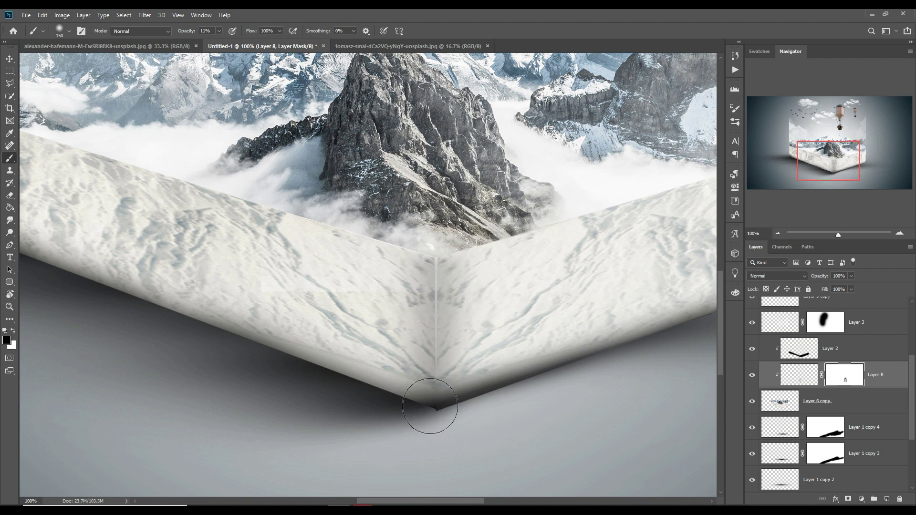
Paint black at 100% opacity on Layer 3's mask to hide its haze over the slab's front faces.
{"action": "scroll", "coordinate": [857, 391], "scroll_direction": "up", "scroll_amount": 4}
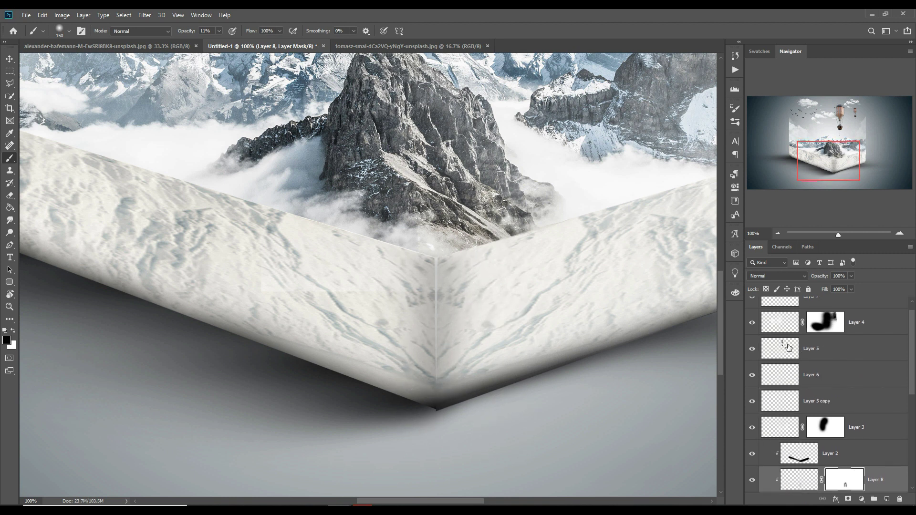
{"action": "left_click", "coordinate": [752, 428]}
{"action": "left_click", "coordinate": [841, 434]}
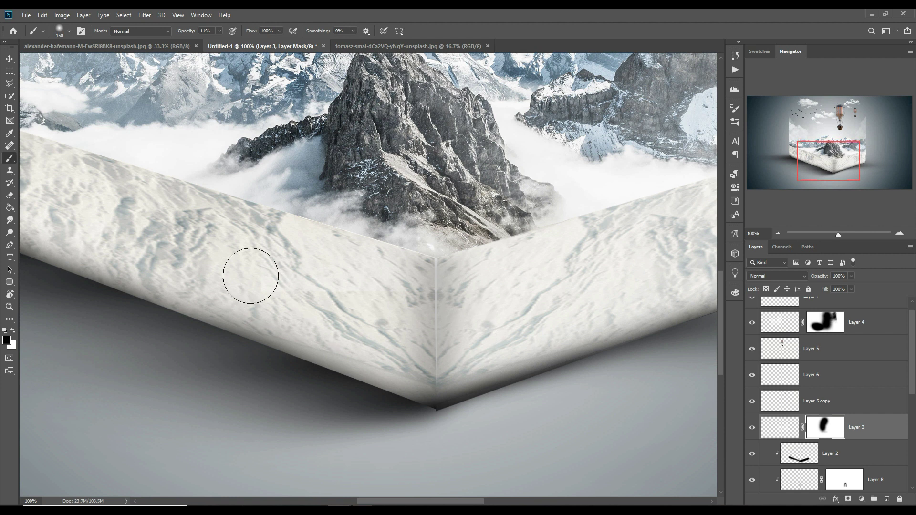
{"action": "left_click", "coordinate": [219, 31]}
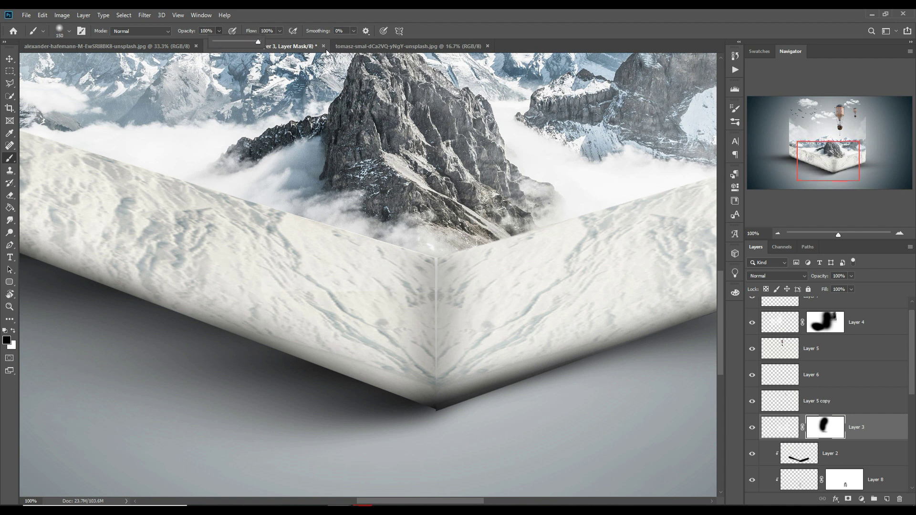
{"action": "left_click_drag", "start_coordinate": [234, 274], "coordinate": [560, 352]}
{"action": "mouse_move", "coordinate": [508, 316]}
{"action": "left_mouse_down"}
{"action": "mouse_move", "coordinate": [602, 278]}
{"action": "mouse_move", "coordinate": [659, 276]}
{"action": "left_mouse_up"}
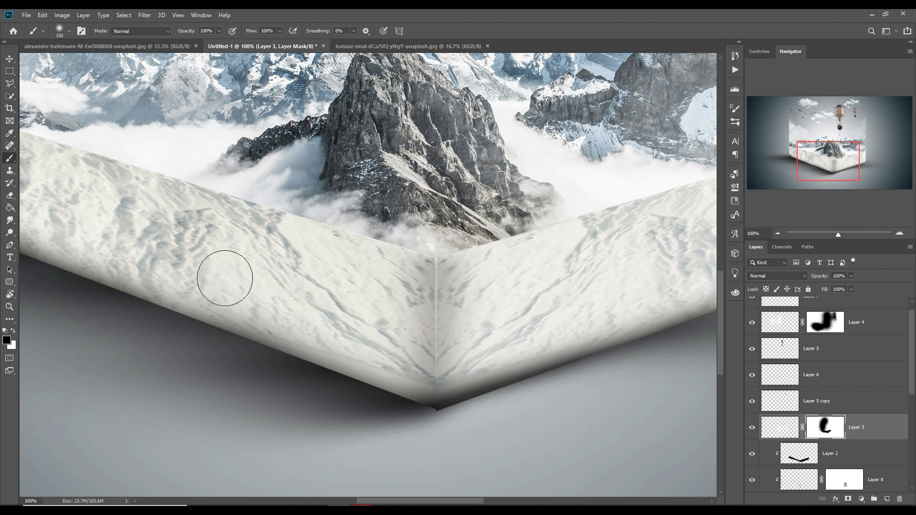
{"action": "key", "text": "ctrl+0"}
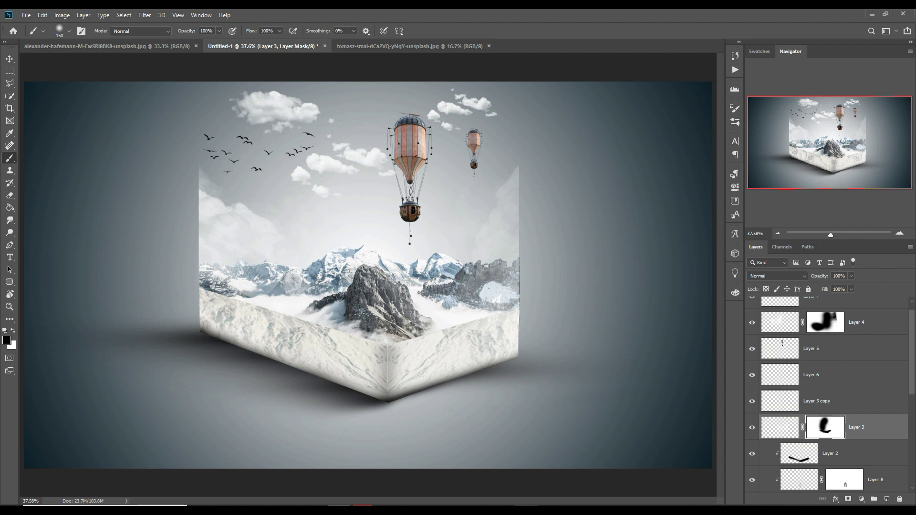
Stamp all visible layers into a new layer above Layer 7 and convert it to a smart object.
{"action": "left_click", "coordinate": [830, 510]}
{"action": "scroll", "coordinate": [871, 420], "scroll_direction": "up", "scroll_amount": 1}
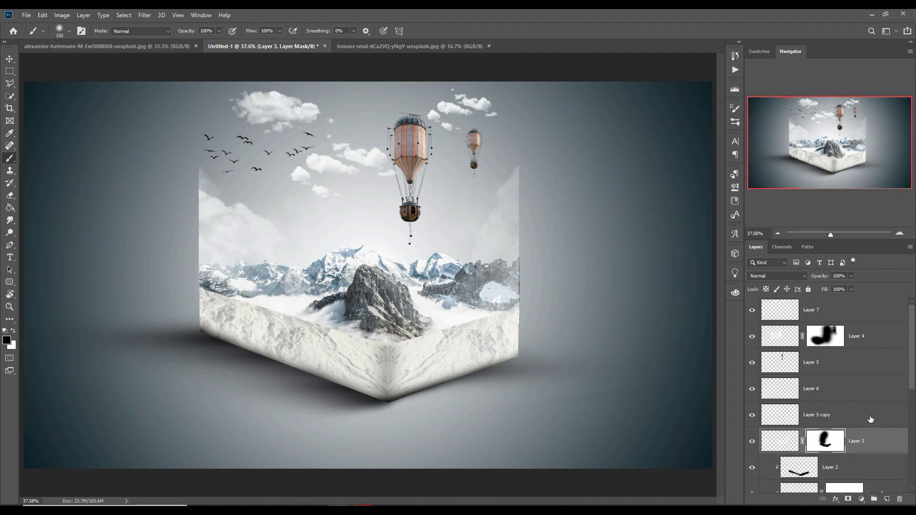
{"action": "left_click", "coordinate": [846, 315]}
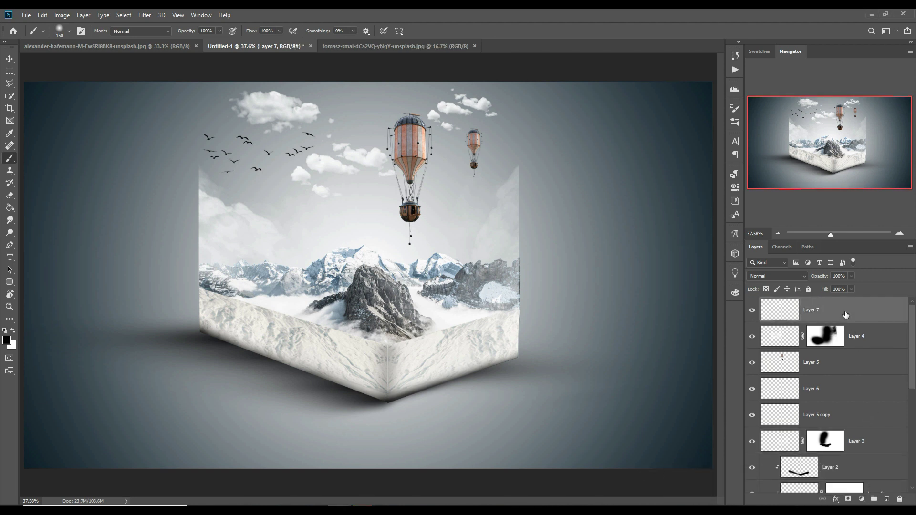
{"action": "key", "text": "ctrl+shift+alt+e"}
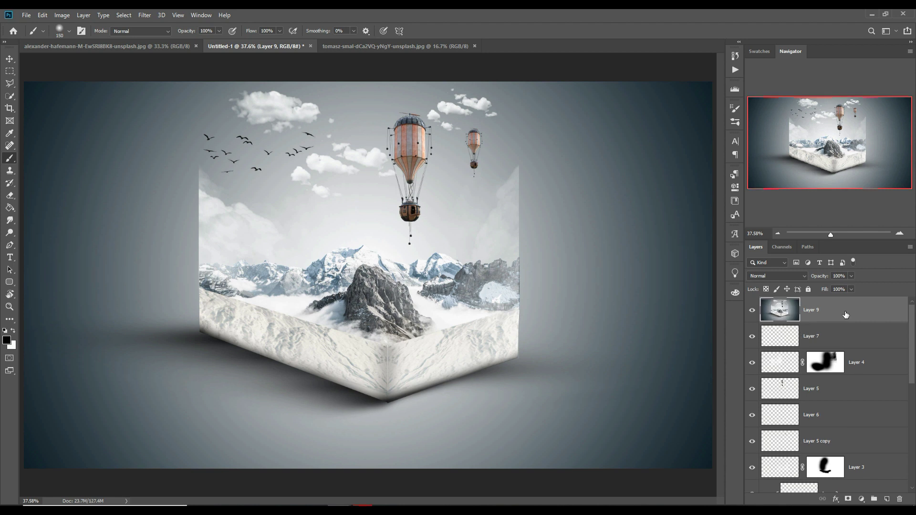
{"action": "right_click", "coordinate": [842, 313]}
{"action": "left_click", "coordinate": [753, 234]}
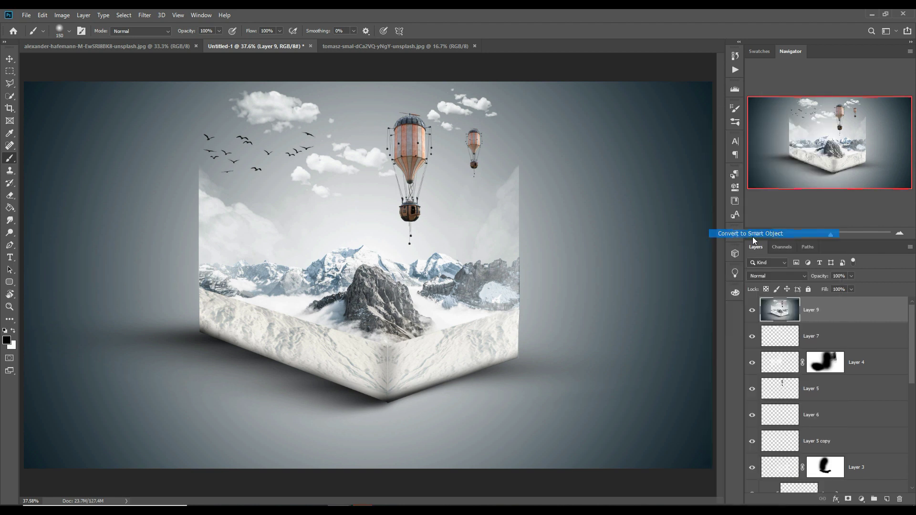
Apply a Camera Raw filter to the merged layer with Temperature -5 and slightly increased Saturation.
{"action": "left_click", "coordinate": [145, 15]}
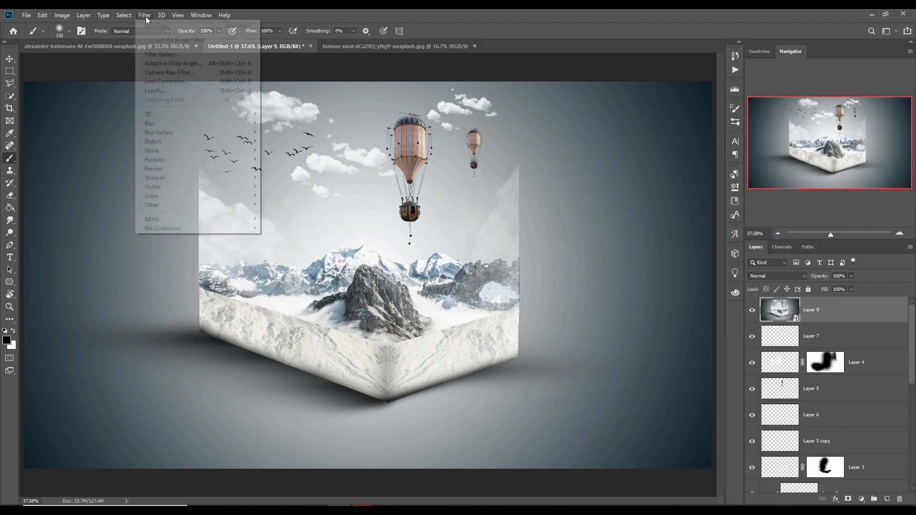
{"action": "left_click", "coordinate": [154, 73]}
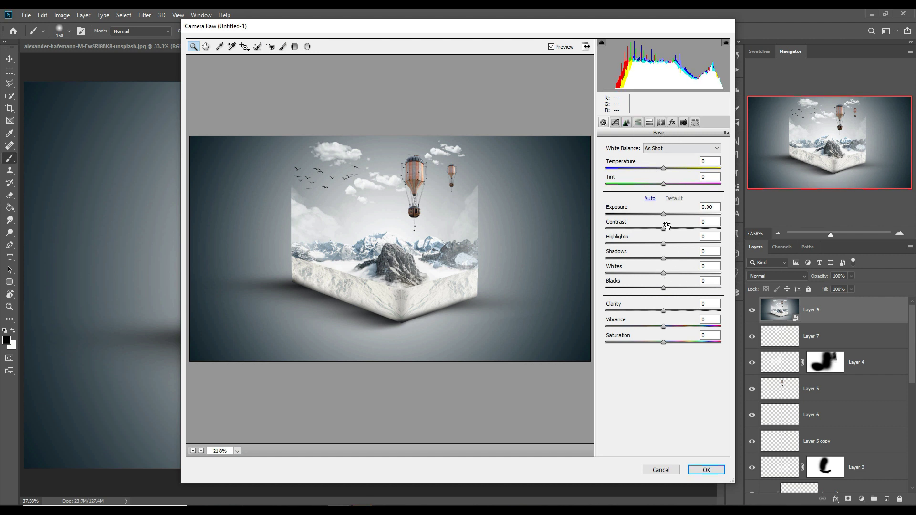
{"action": "left_click", "coordinate": [664, 169]}
{"action": "left_click_drag", "start_coordinate": [664, 168], "coordinate": [661, 168]}
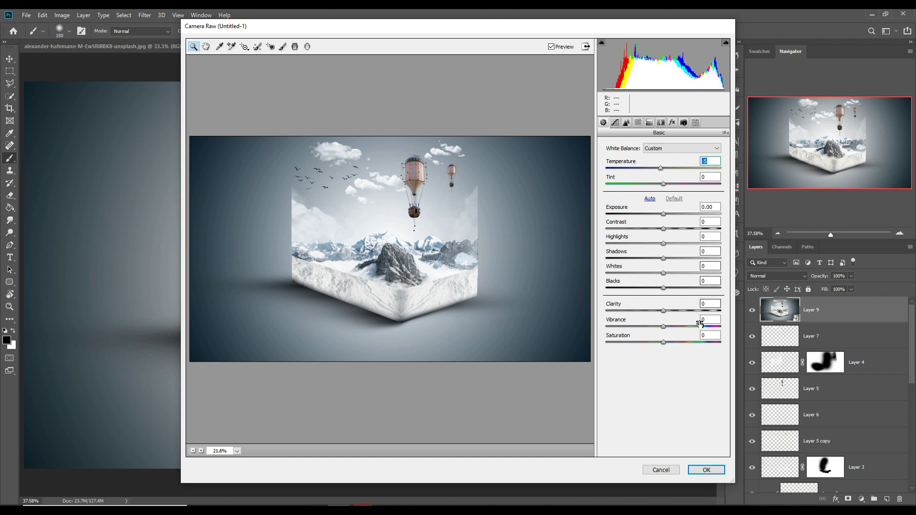
{"action": "left_click_drag", "start_coordinate": [663, 343], "coordinate": [669, 345]}
{"action": "left_click", "coordinate": [706, 470]}
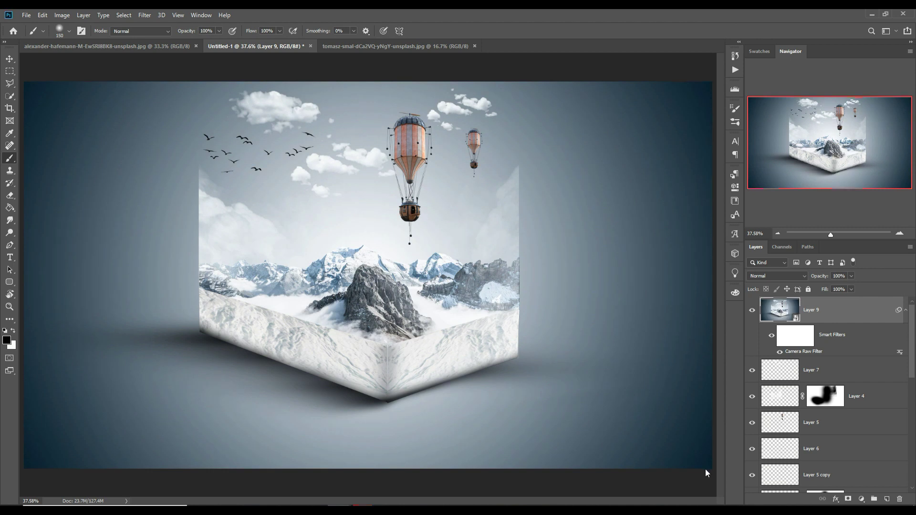